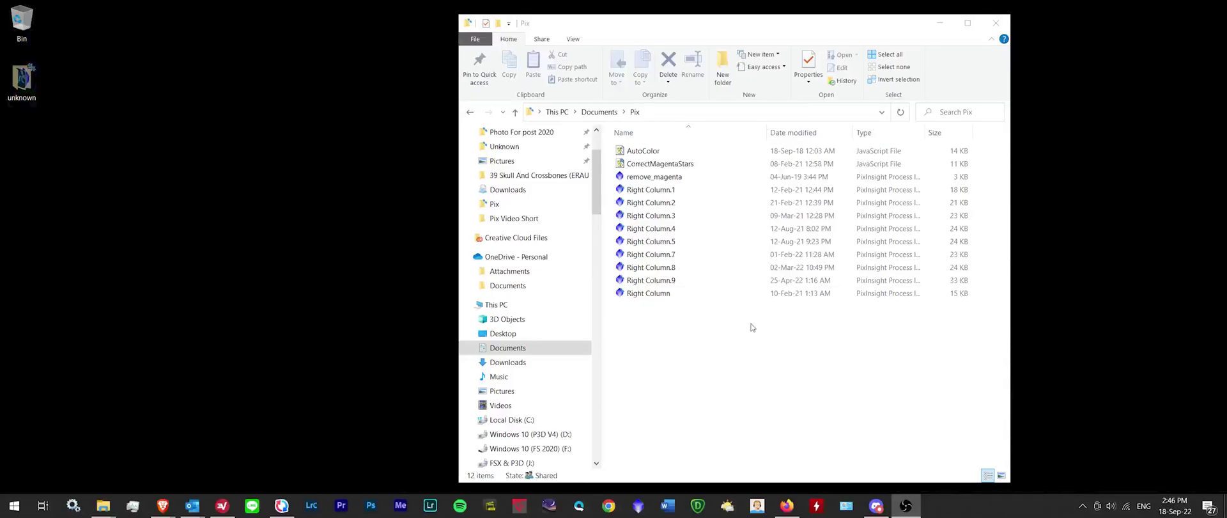
Step: Open the Right Column.9 project from the Pix folder so PixInsight loads its 21 process icons
{"action": "double_click", "coordinate": [657, 284]}
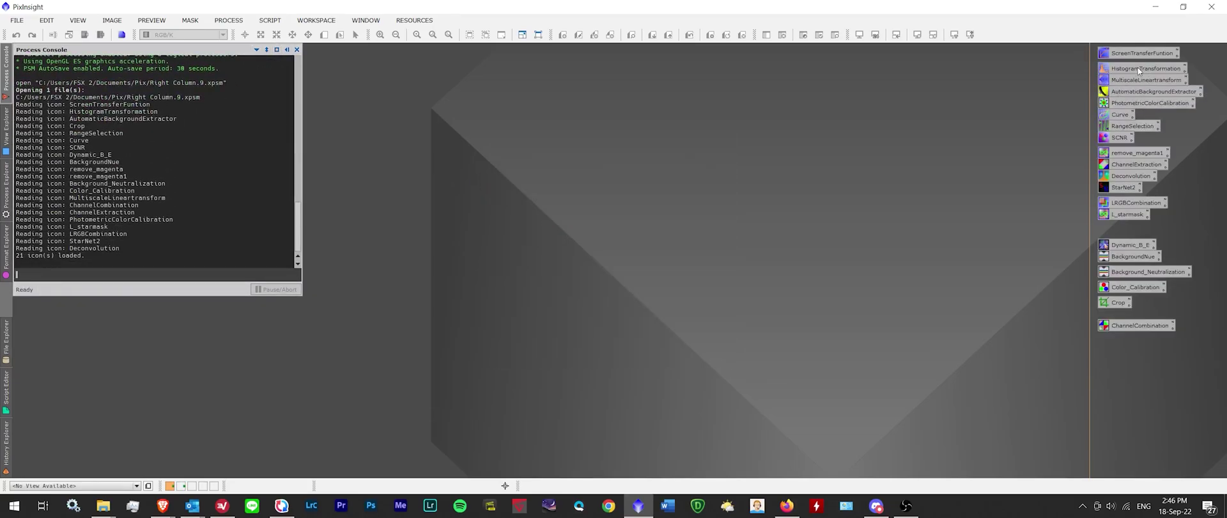
Step: Close the Process Console and start the WeightedBatchPreprocessing script from Batch Processing scripts
{"action": "left_click", "coordinate": [1188, 359]}
{"action": "mouse_move", "coordinate": [5, 125]}
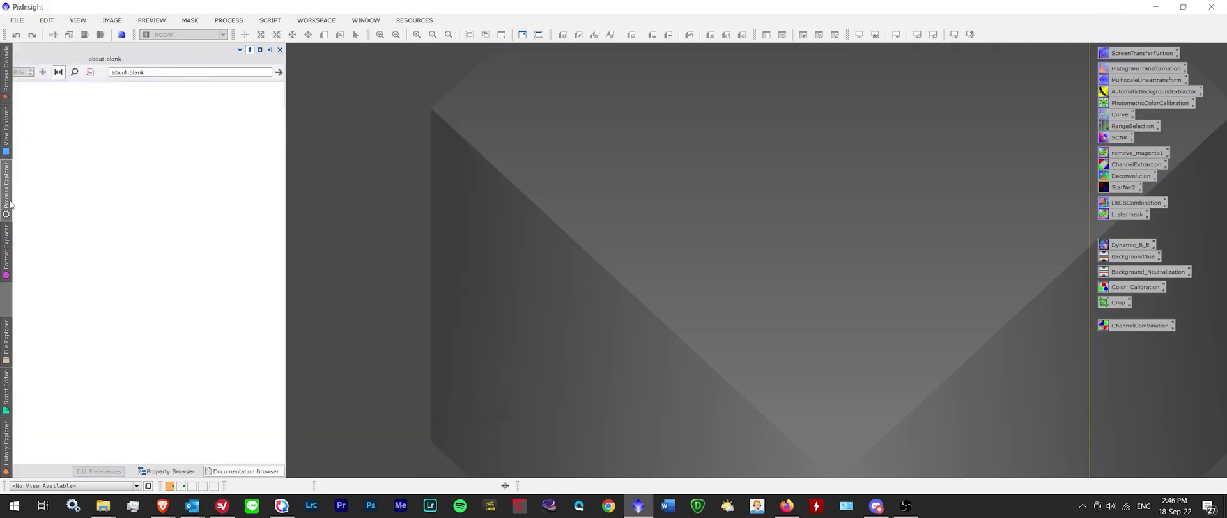
{"action": "mouse_move", "coordinate": [5, 185]}
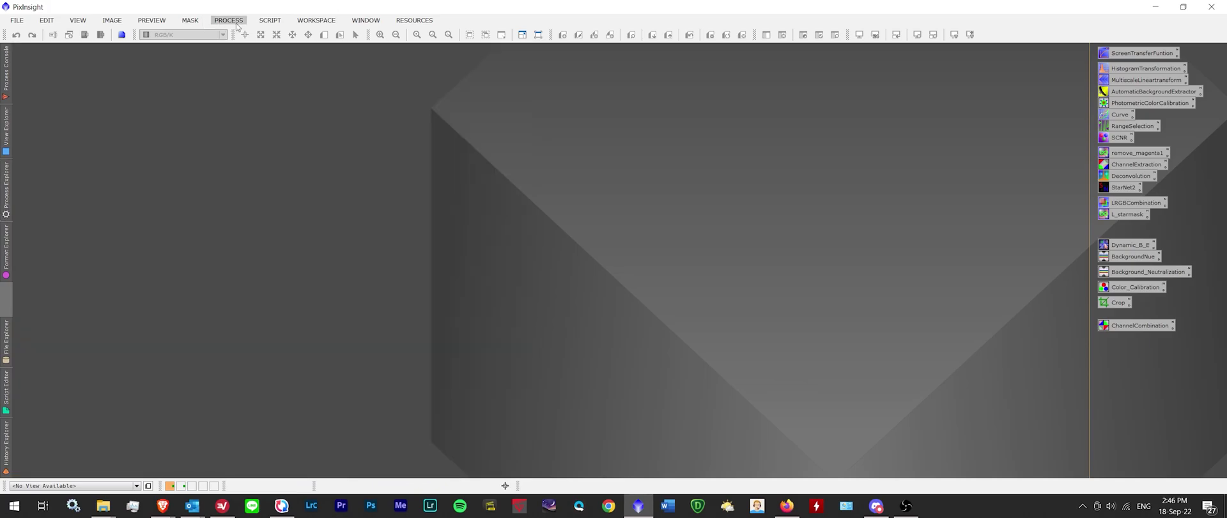
{"action": "left_click", "coordinate": [229, 20]}
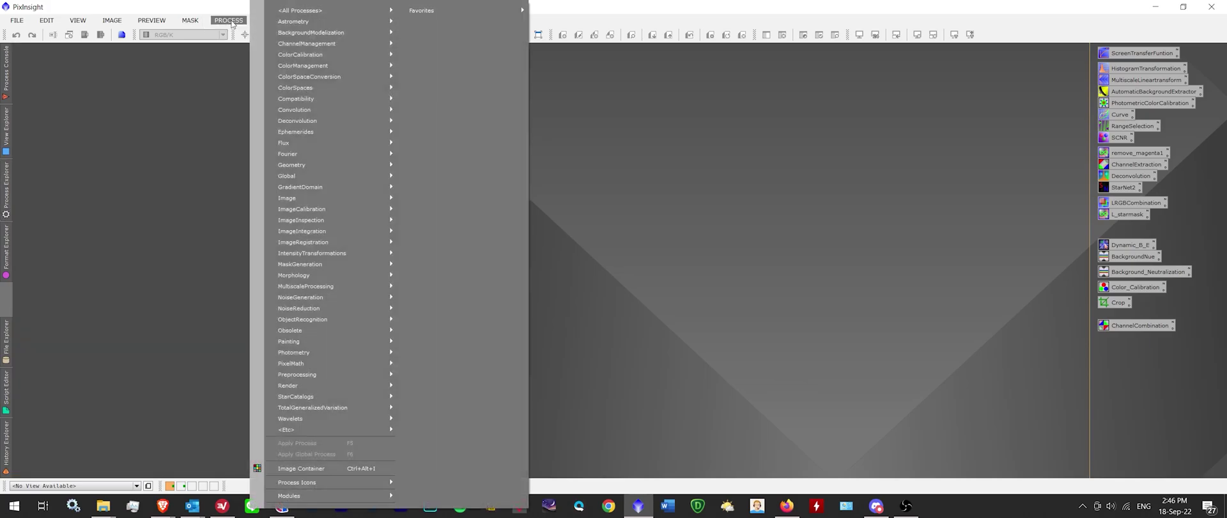
{"action": "key", "text": "Escape"}
{"action": "left_click", "coordinate": [270, 20]}
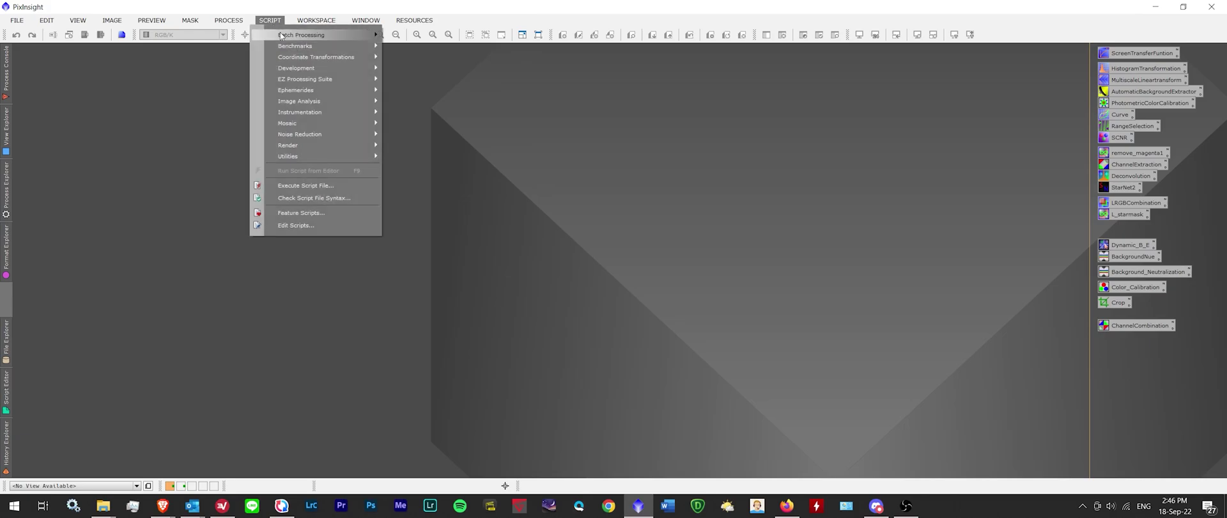
{"action": "mouse_move", "coordinate": [308, 34]}
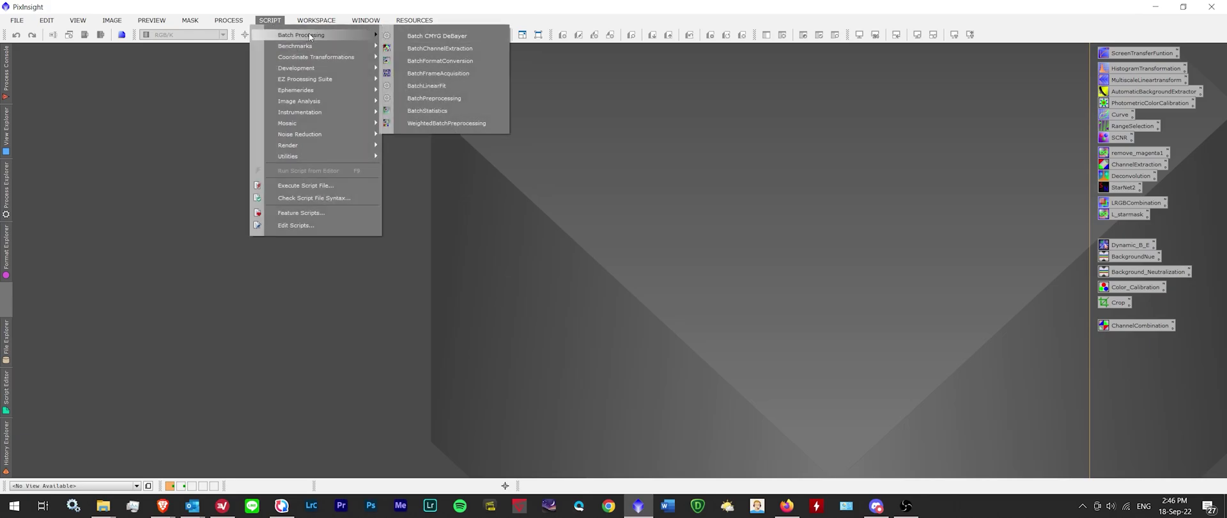
{"action": "left_click", "coordinate": [452, 123]}
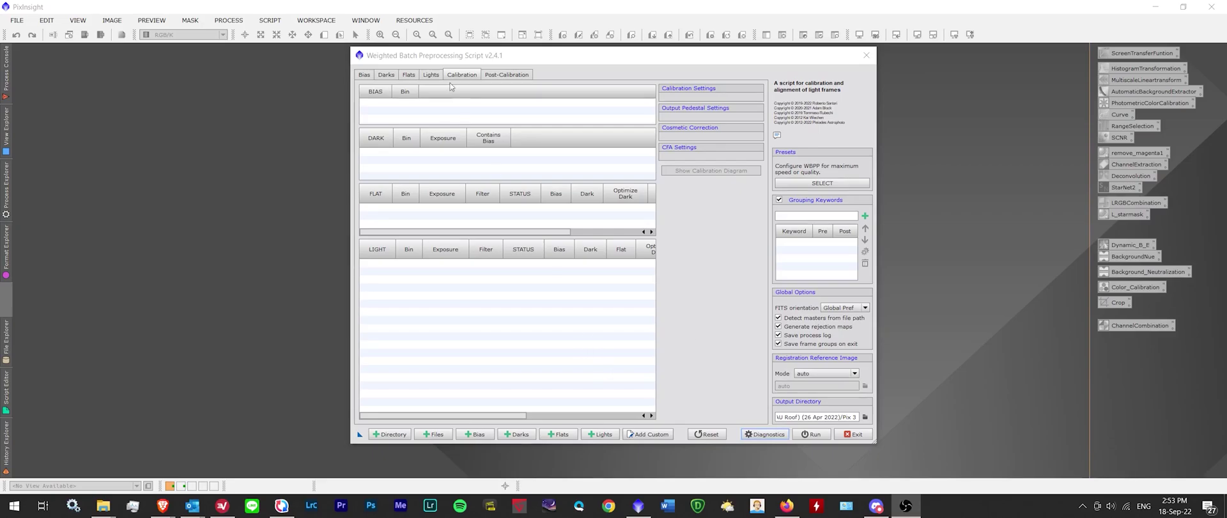
Step: Add all 36 light frames from the Heart Nebula Light folder on the Lights tab
{"action": "left_click", "coordinate": [430, 76]}
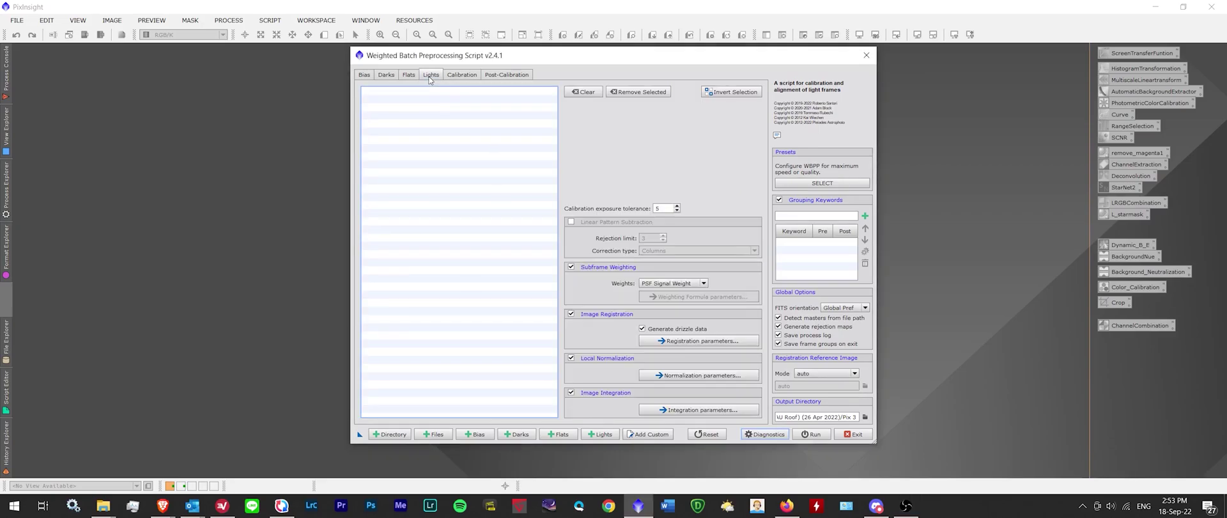
{"action": "left_click", "coordinate": [591, 434]}
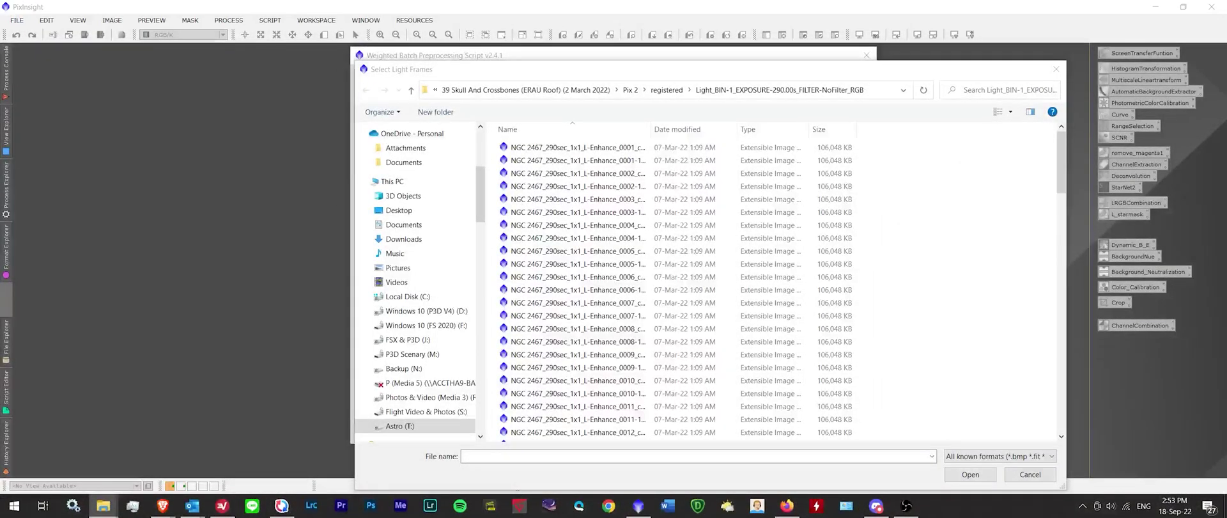
{"action": "left_click", "coordinate": [870, 91]}
{"action": "type", "text": "T:\\33 IC 2805 (Heart Nebula) (Kiss State Park FL) (29 Jan 2022)"}
{"action": "key", "text": "Return"}
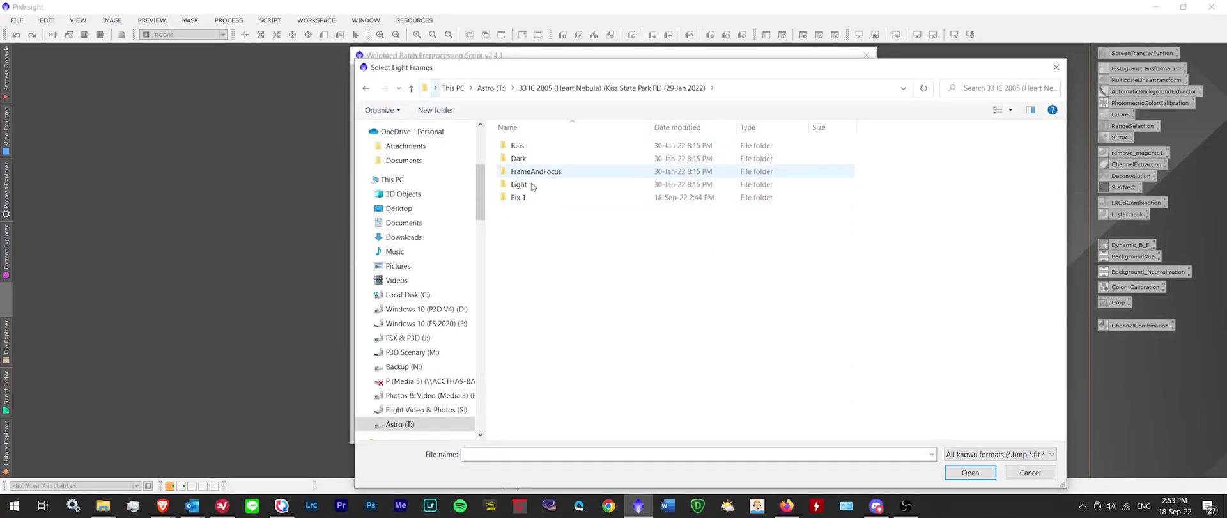
{"action": "double_click", "coordinate": [518, 184]}
{"action": "key", "text": "ctrl+a"}
{"action": "left_click", "coordinate": [970, 473]}
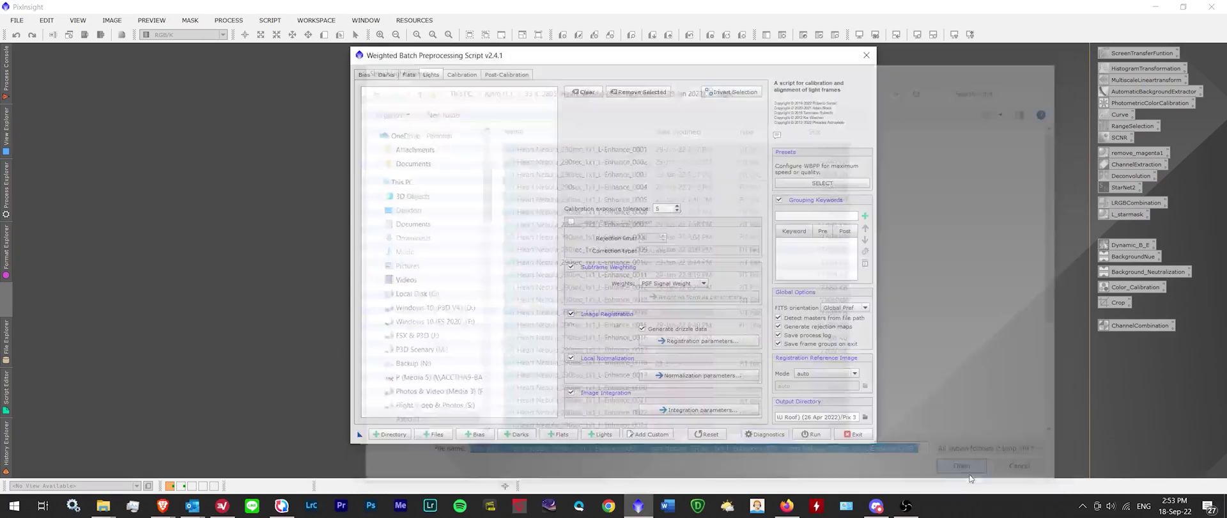
Step: Add the 20 dark frames from the Heart Nebula Dark folder on the Darks tab
{"action": "left_click", "coordinate": [407, 75]}
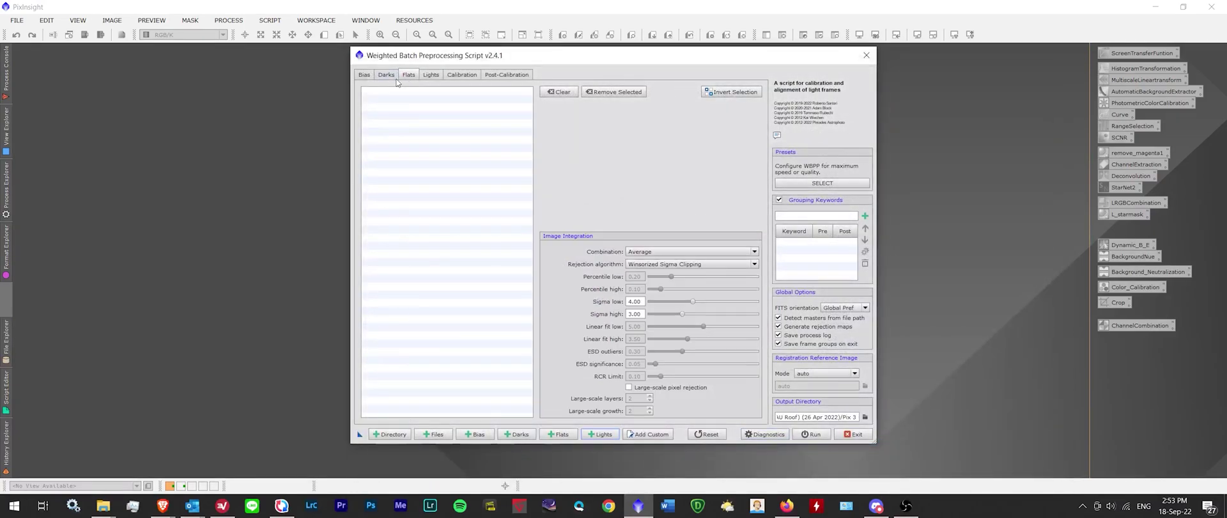
{"action": "left_click", "coordinate": [386, 74]}
{"action": "left_click", "coordinate": [517, 434]}
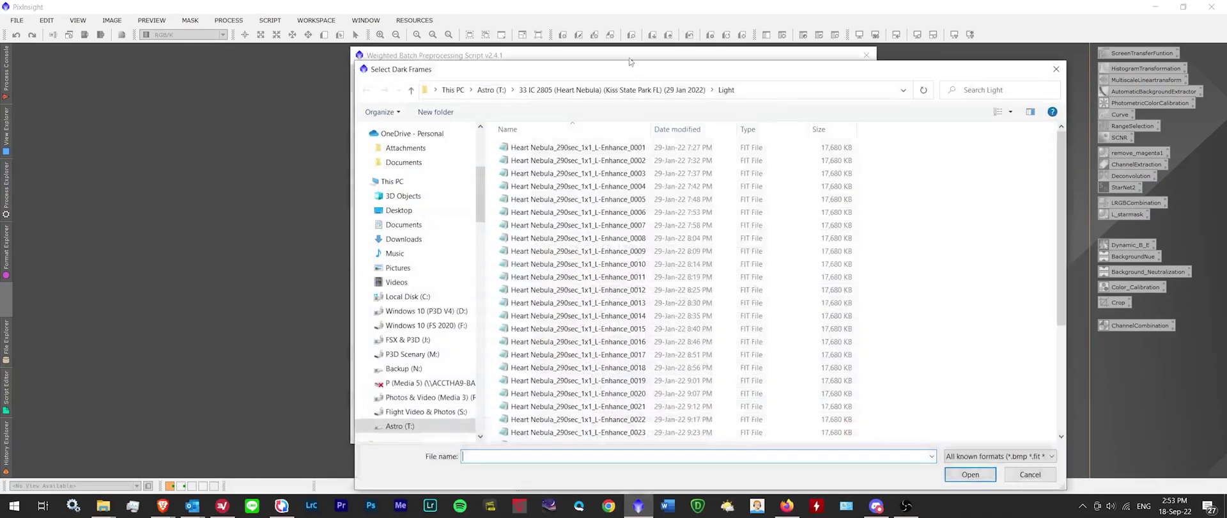
{"action": "left_click", "coordinate": [556, 90]}
{"action": "left_click", "coordinate": [529, 163]}
{"action": "double_click", "coordinate": [529, 164]}
{"action": "key", "text": "ctrl+a"}
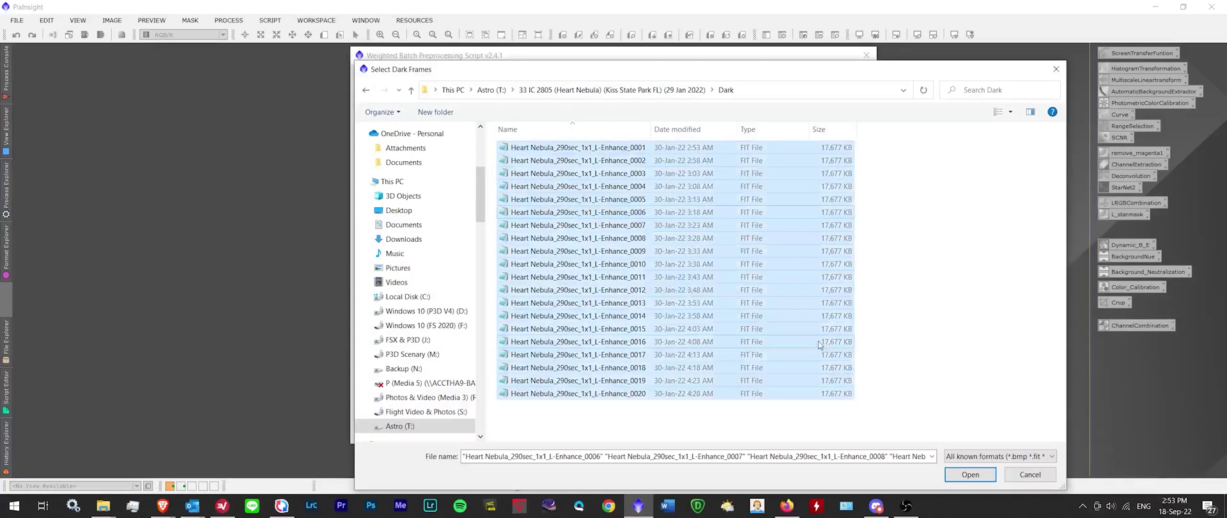
{"action": "left_click", "coordinate": [965, 474]}
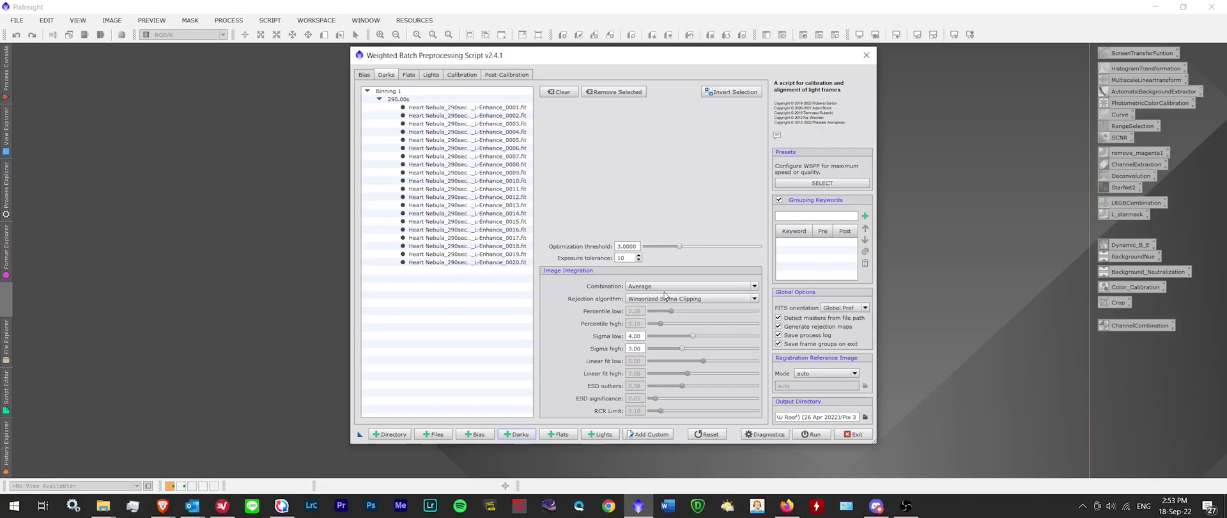
Step: Add the 25 bias frames from the Heart Nebula Bias folder on the Bias tab
{"action": "left_click", "coordinate": [363, 75]}
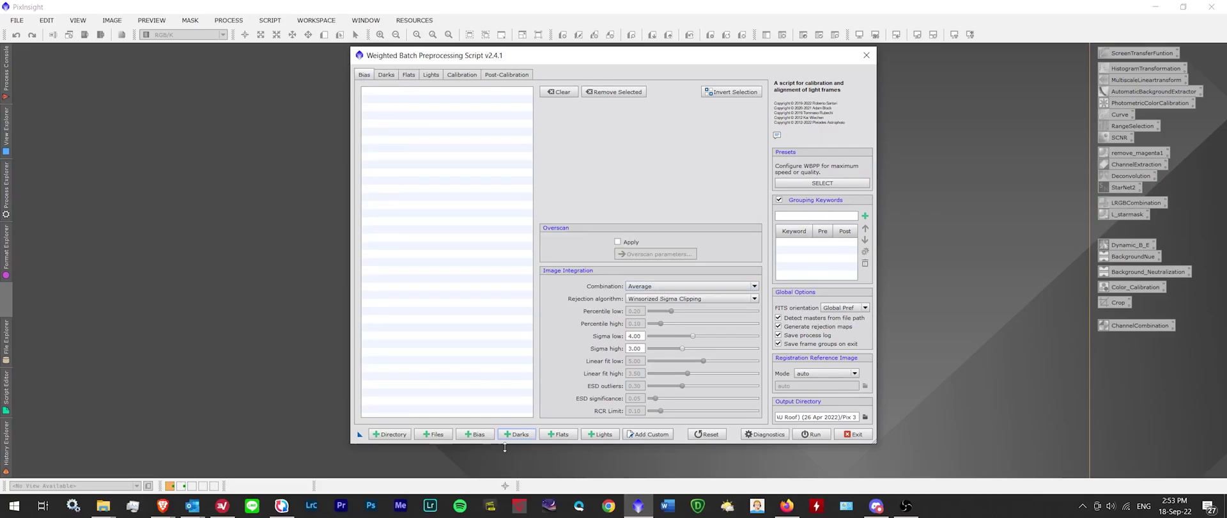
{"action": "left_click", "coordinate": [475, 434]}
{"action": "left_click", "coordinate": [598, 87]}
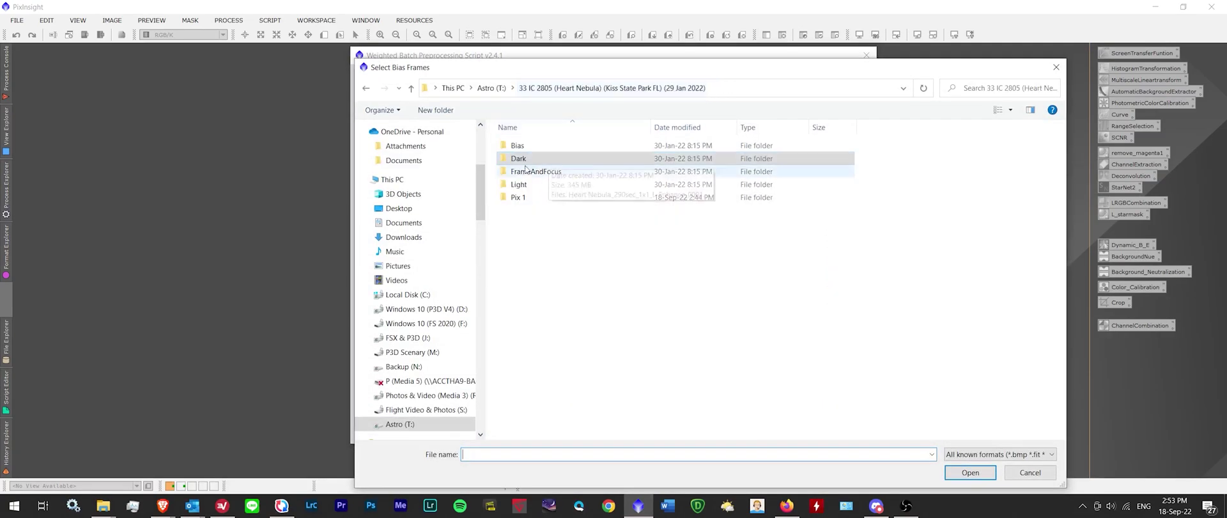
{"action": "double_click", "coordinate": [515, 145]}
{"action": "key", "text": "ctrl+a"}
{"action": "left_click", "coordinate": [971, 471]}
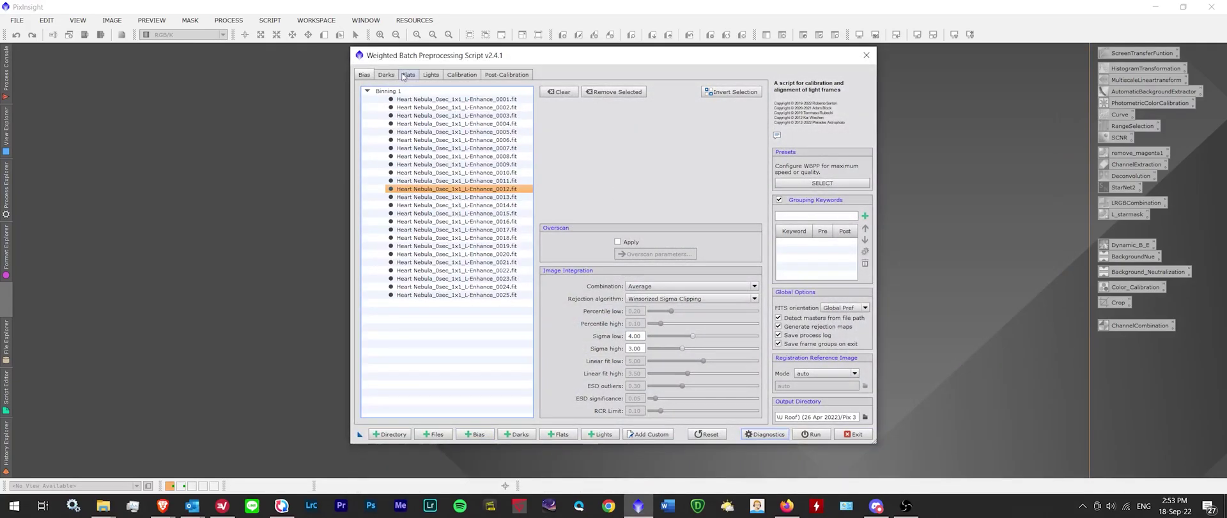
Step: Review the Flats tab and the image integration parameters on the Lights tab
{"action": "left_click", "coordinate": [405, 75]}
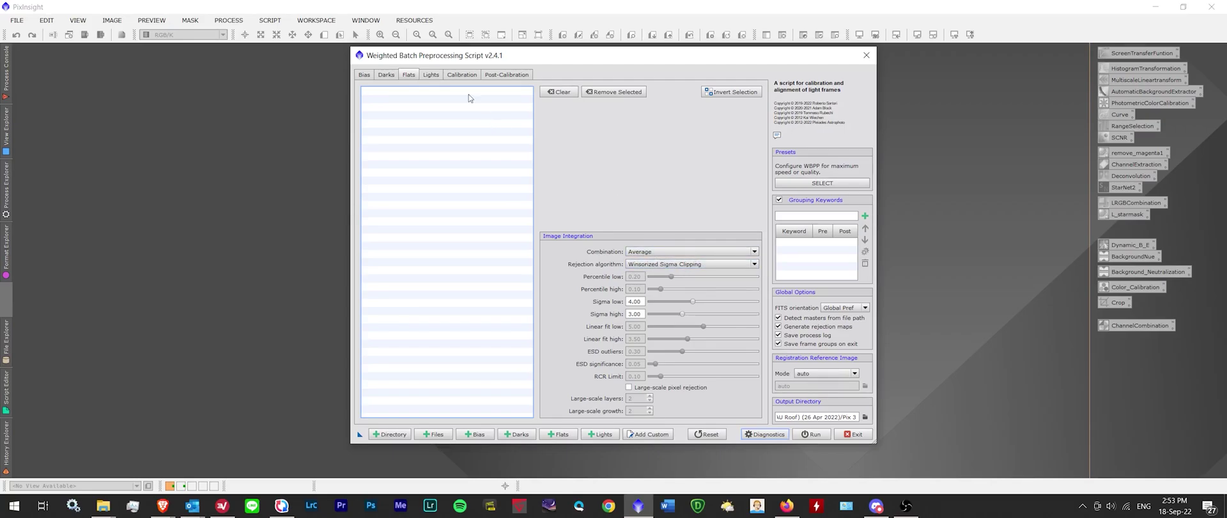
{"action": "left_click", "coordinate": [431, 76]}
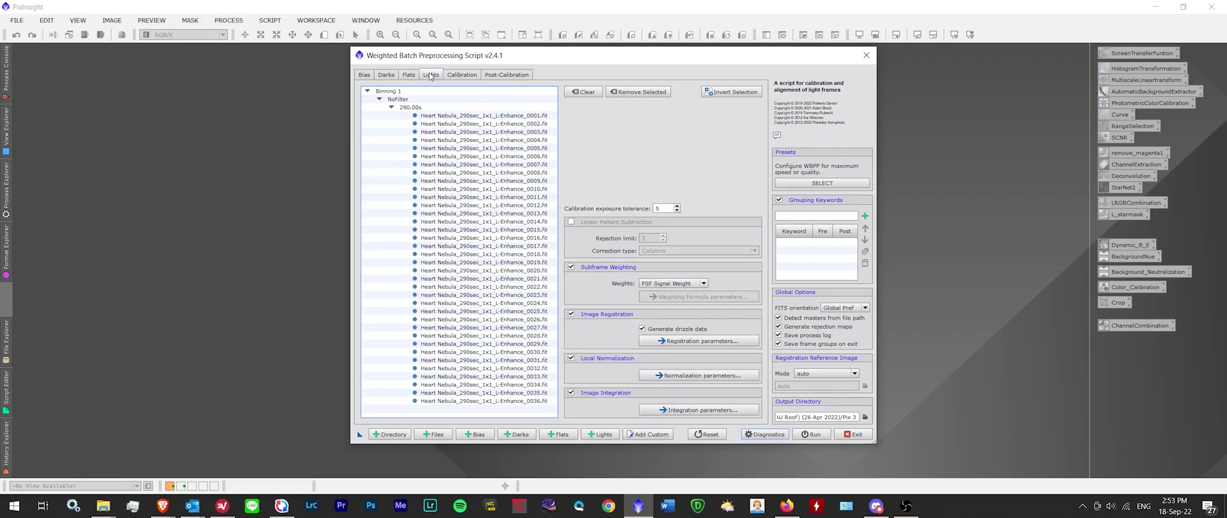
{"action": "left_click", "coordinate": [687, 412]}
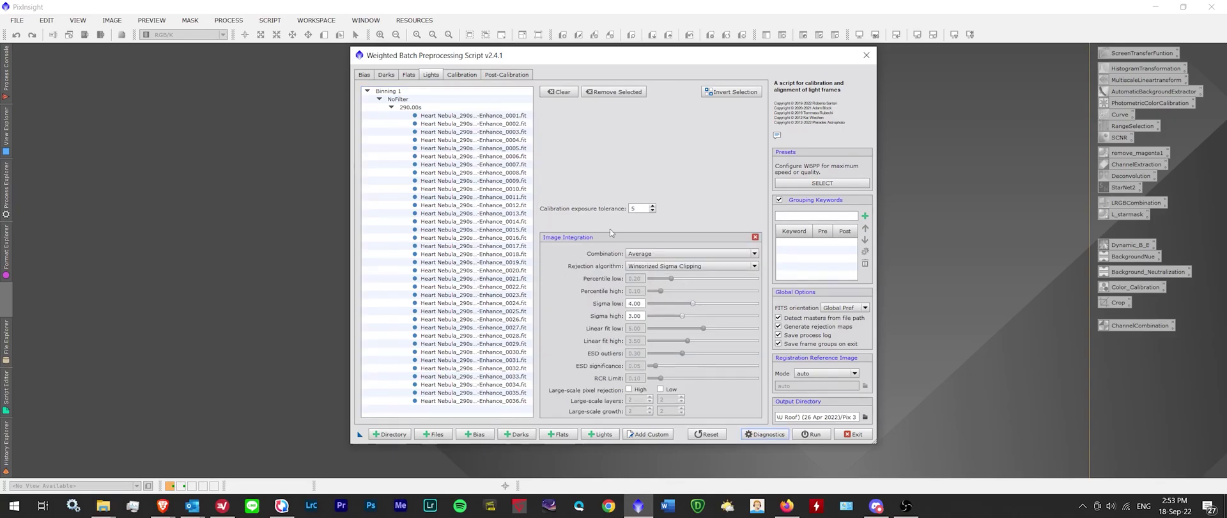
{"action": "left_click", "coordinate": [754, 238]}
Step: Set the output directory to the Pix 1 folder inside the Heart Nebula folder
{"action": "left_click", "coordinate": [865, 417]}
{"action": "left_click", "coordinate": [754, 90]}
{"action": "type", "text": "T:\\33 IC 2805 (Heart Nebula) (Kiss State Park FL) (29 Jan 2022)"}
{"action": "key", "text": "Return"}
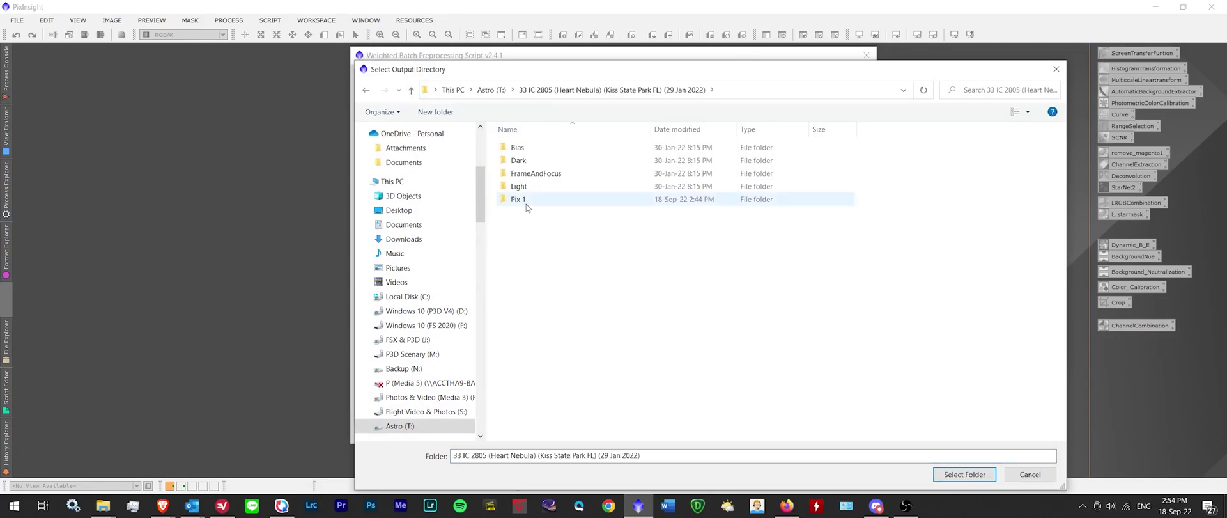
{"action": "double_click", "coordinate": [527, 204]}
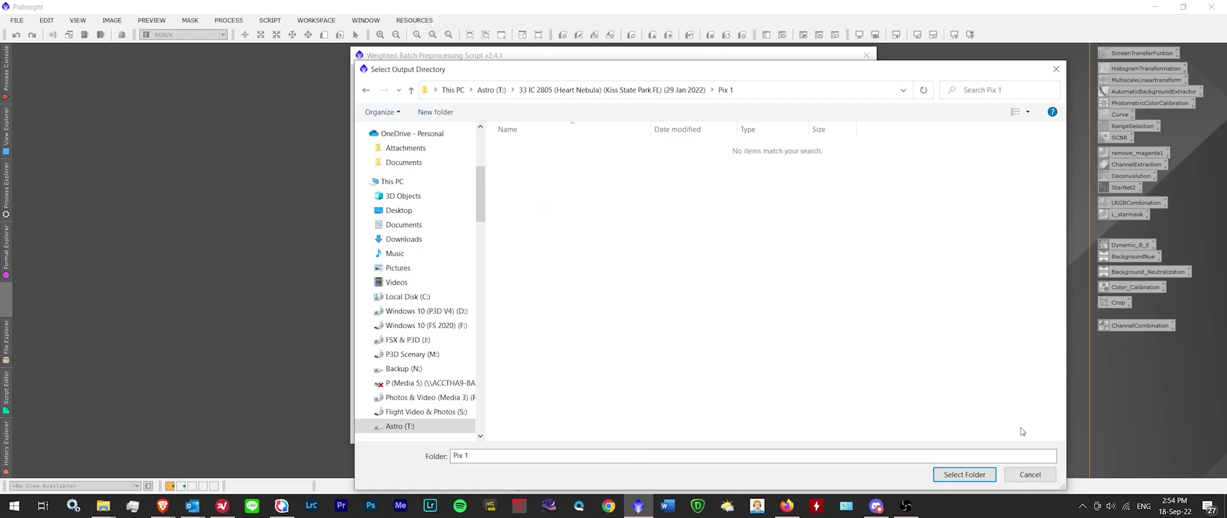
{"action": "left_click", "coordinate": [971, 473]}
Step: Mark the 36-frame LIGHT group as CFA images with an RGGB Bayer pattern
{"action": "left_click", "coordinate": [453, 75]}
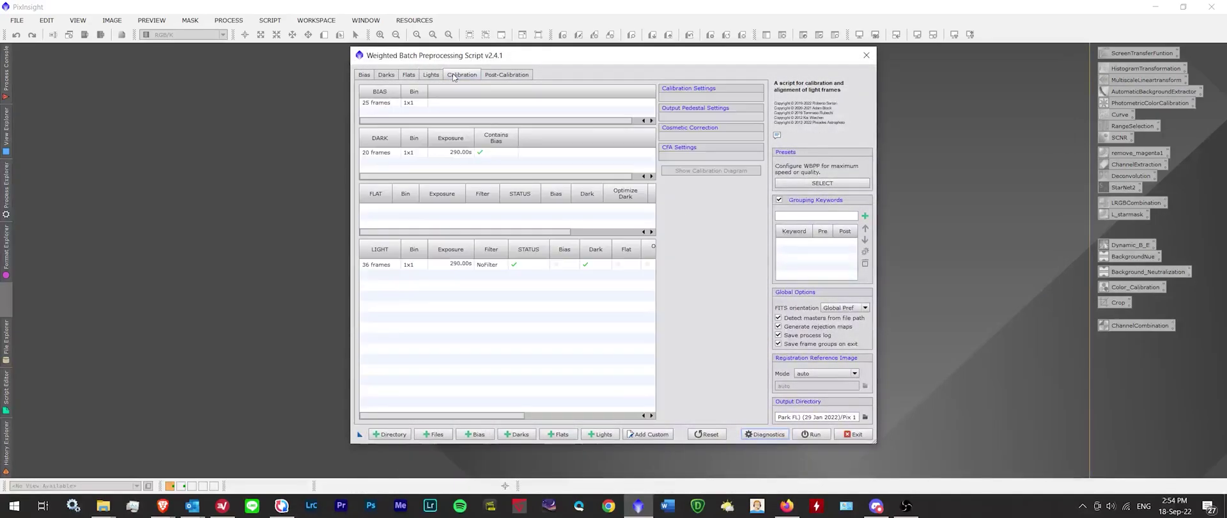
{"action": "left_click", "coordinate": [604, 266]}
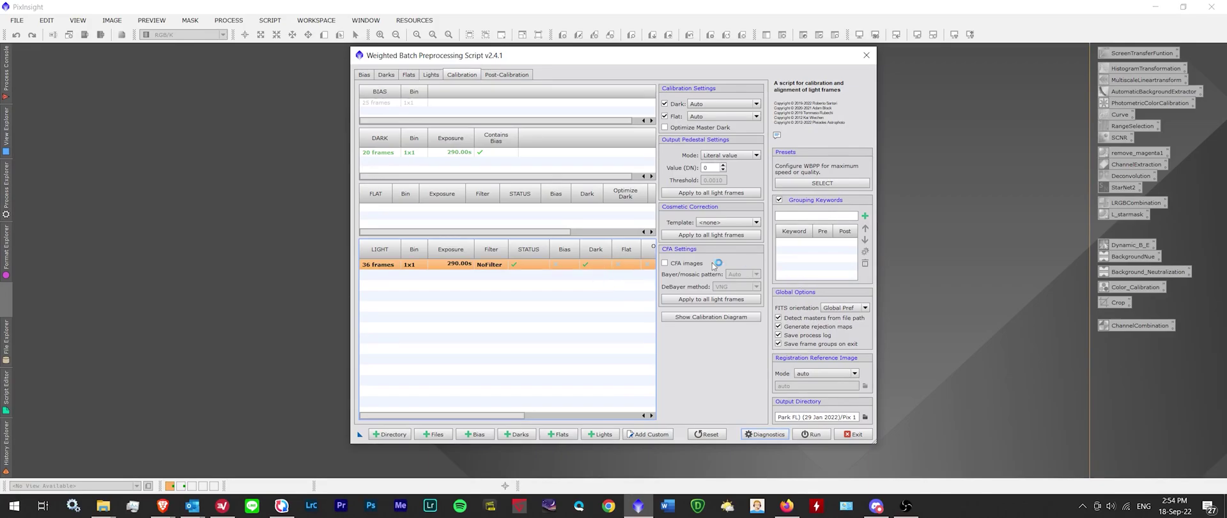
{"action": "left_click", "coordinate": [685, 263]}
{"action": "left_click", "coordinate": [741, 274]}
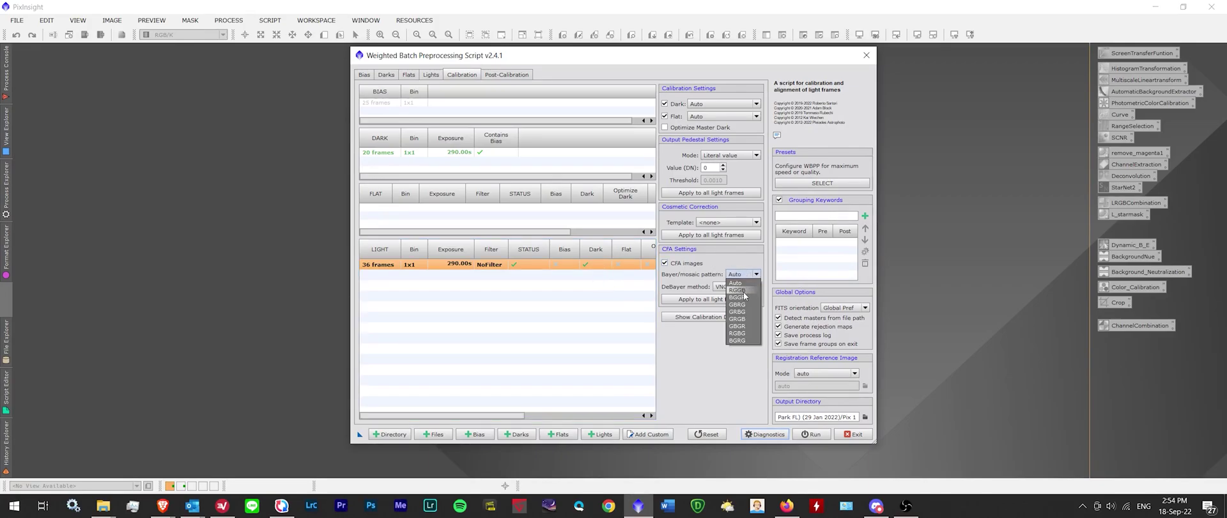
{"action": "left_click", "coordinate": [741, 290]}
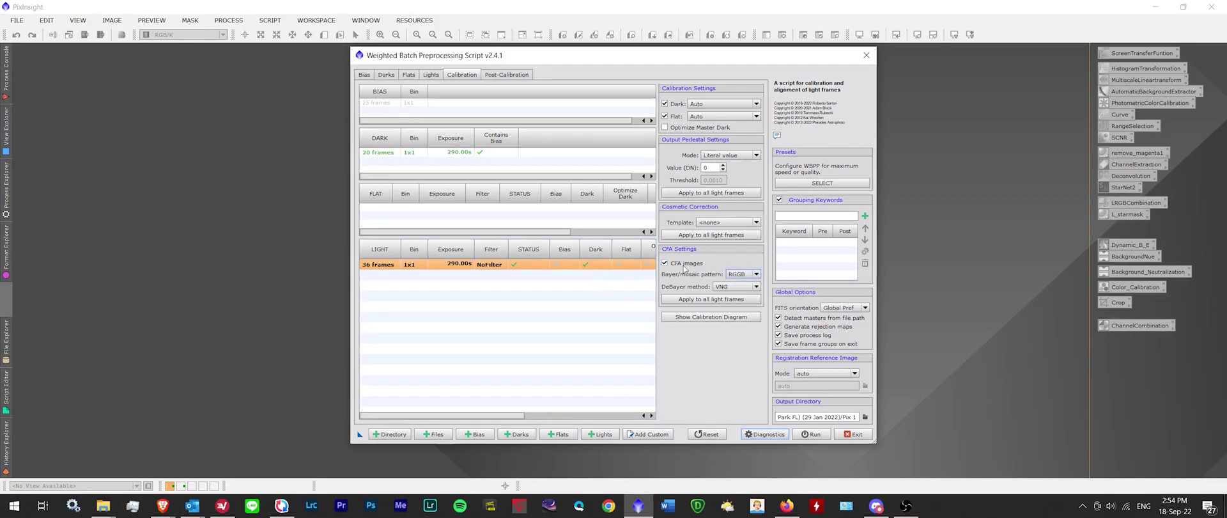
{"action": "mouse_move", "coordinate": [688, 266]}
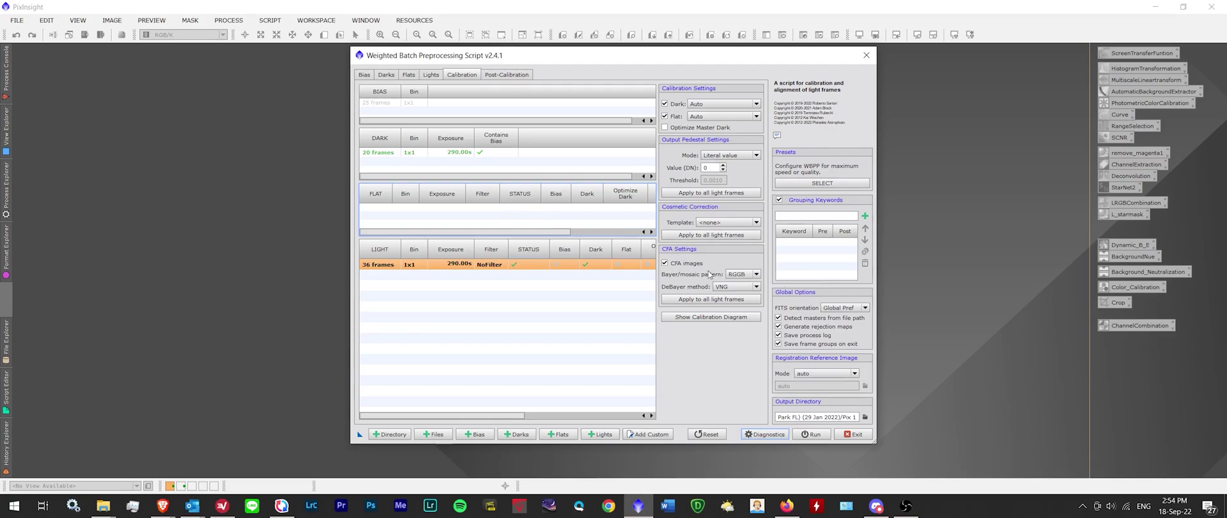
Step: Enable Optimize Master Dark and check the bias and dark group settings
{"action": "left_click", "coordinate": [697, 128]}
{"action": "left_click", "coordinate": [696, 128]}
{"action": "left_click", "coordinate": [698, 129]}
{"action": "left_click", "coordinate": [407, 105]}
{"action": "left_click", "coordinate": [464, 153]}
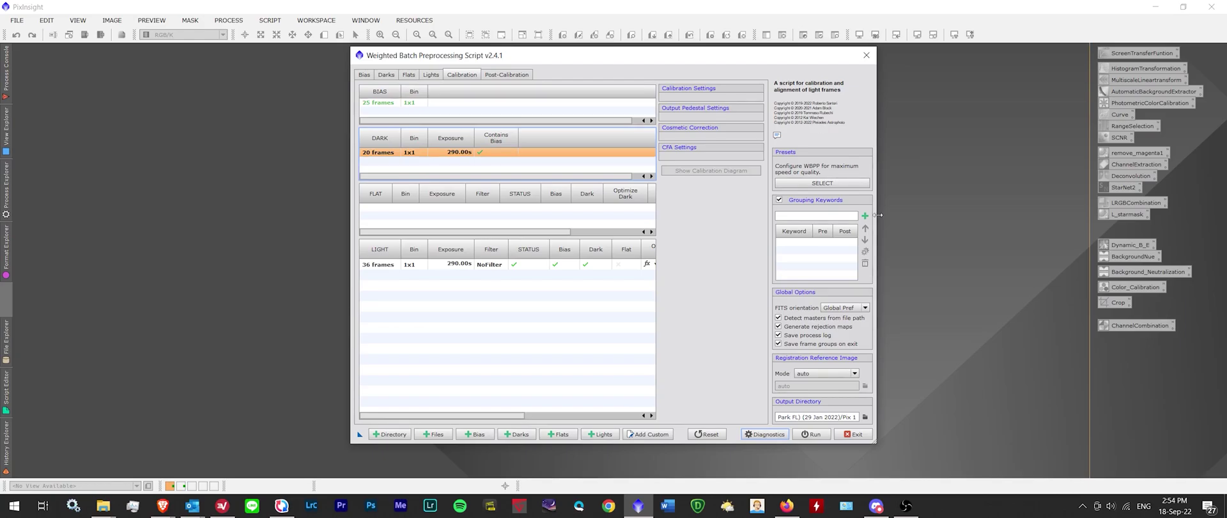
Step: Run batch preprocessing despite the missing-flats warning, then dismiss the Smart Report and close the script
{"action": "left_click", "coordinate": [810, 435]}
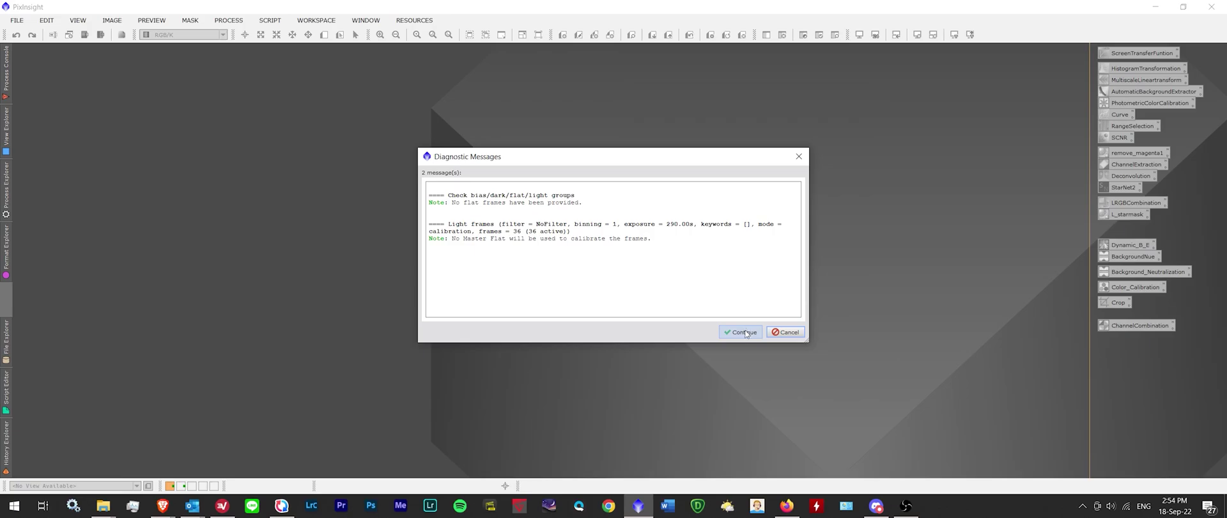
{"action": "left_click", "coordinate": [744, 333]}
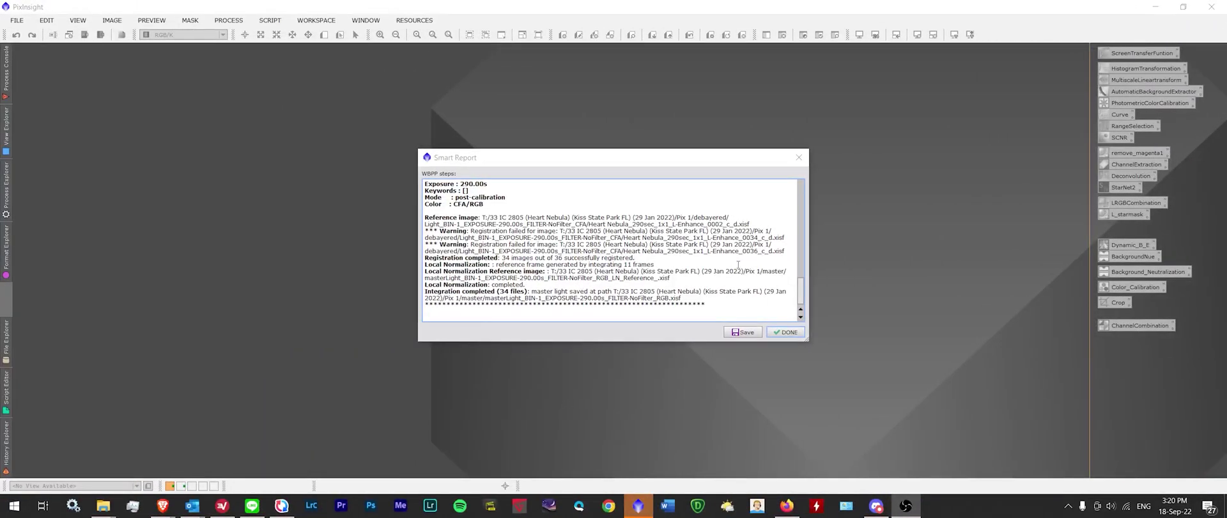
{"action": "left_click", "coordinate": [778, 332]}
{"action": "left_click", "coordinate": [853, 434]}
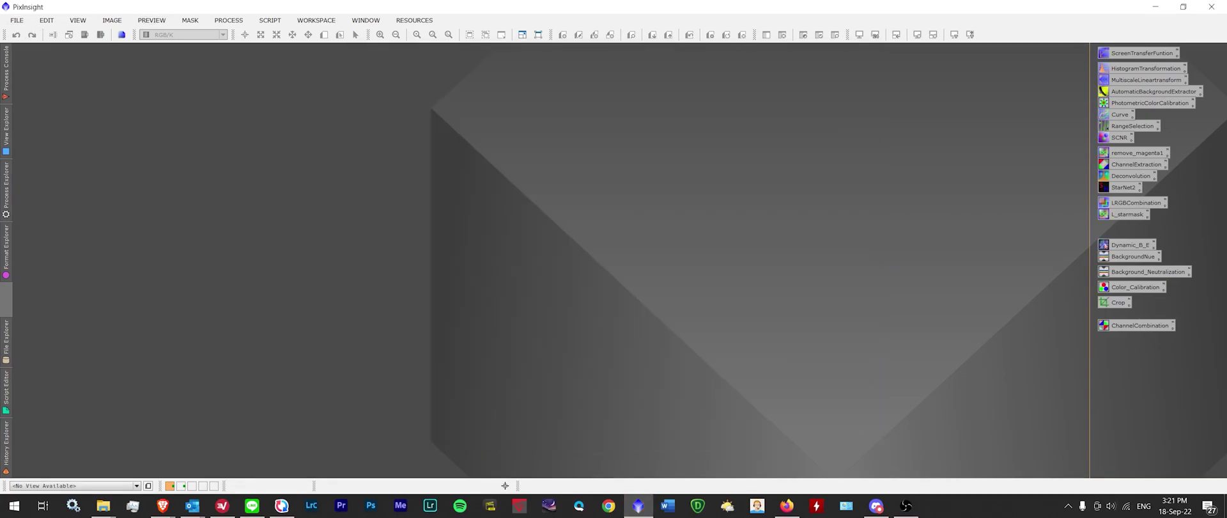
Step: In the File > Open dialog, navigate to the Heart Nebula Pix 1 master folder
{"action": "key", "text": "super+e"}
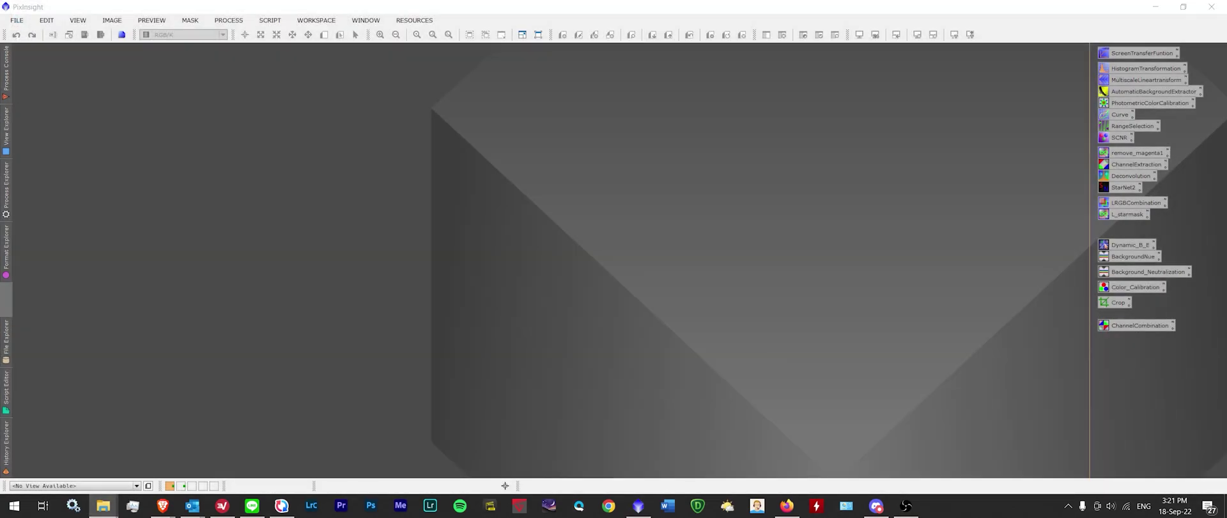
{"action": "left_click", "coordinate": [382, 190]}
{"action": "left_click", "coordinate": [17, 20]}
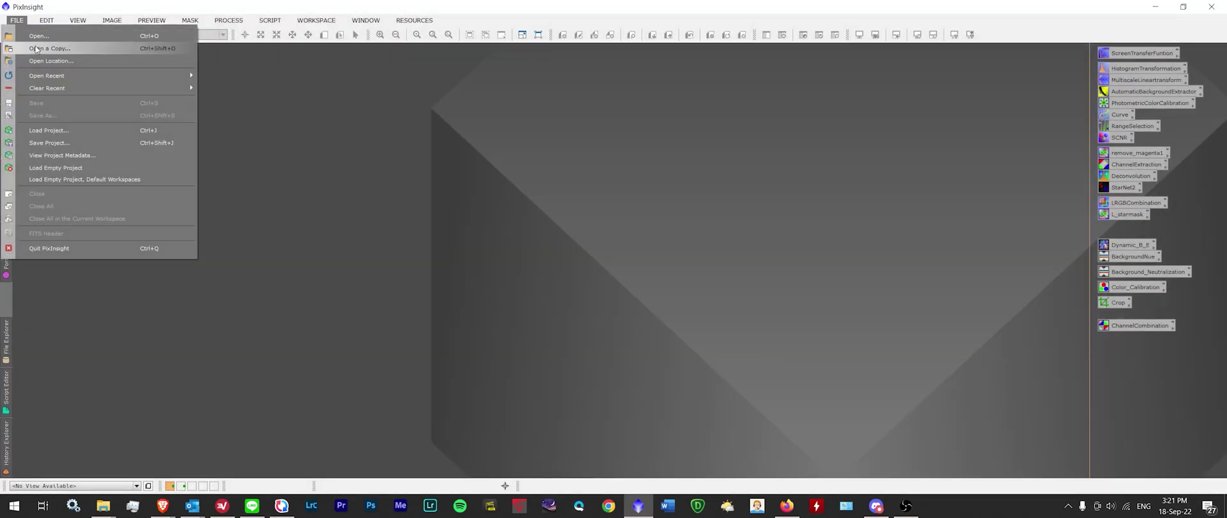
{"action": "left_click", "coordinate": [35, 41]}
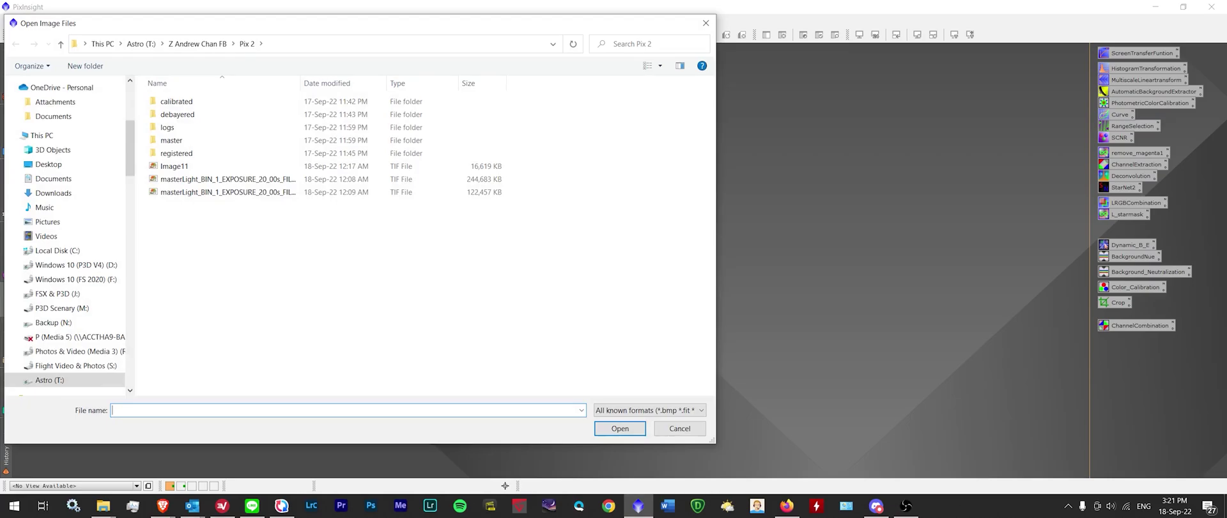
{"action": "left_click", "coordinate": [305, 43]}
{"action": "type", "text": "T:\\33 IC 2805 (Heart Nebula) (Kiss State Park FL) (29 Jan 2022)"}
{"action": "key", "text": "Return"}
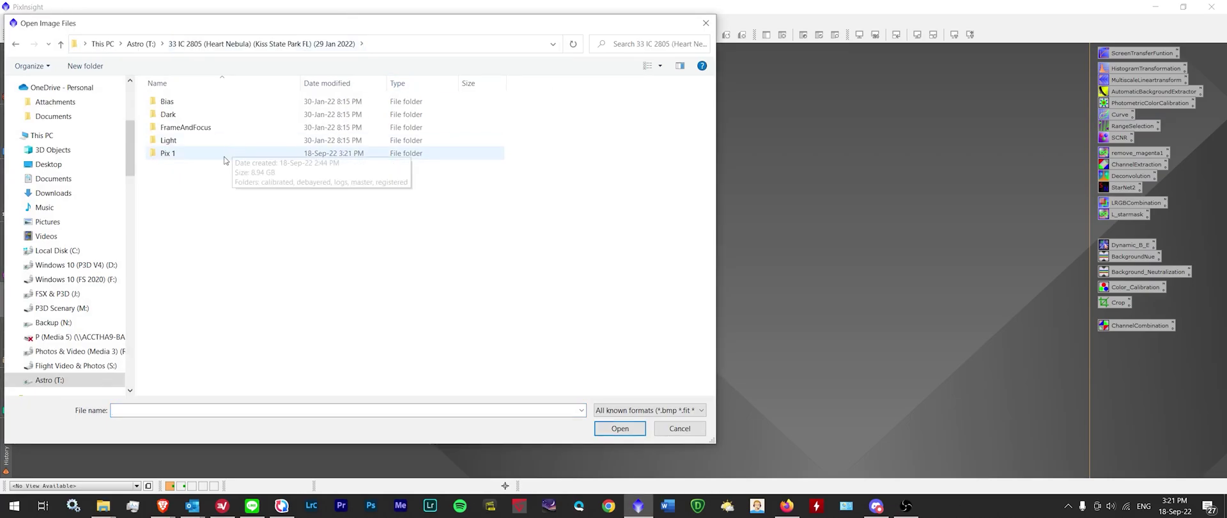
{"action": "double_click", "coordinate": [225, 157]}
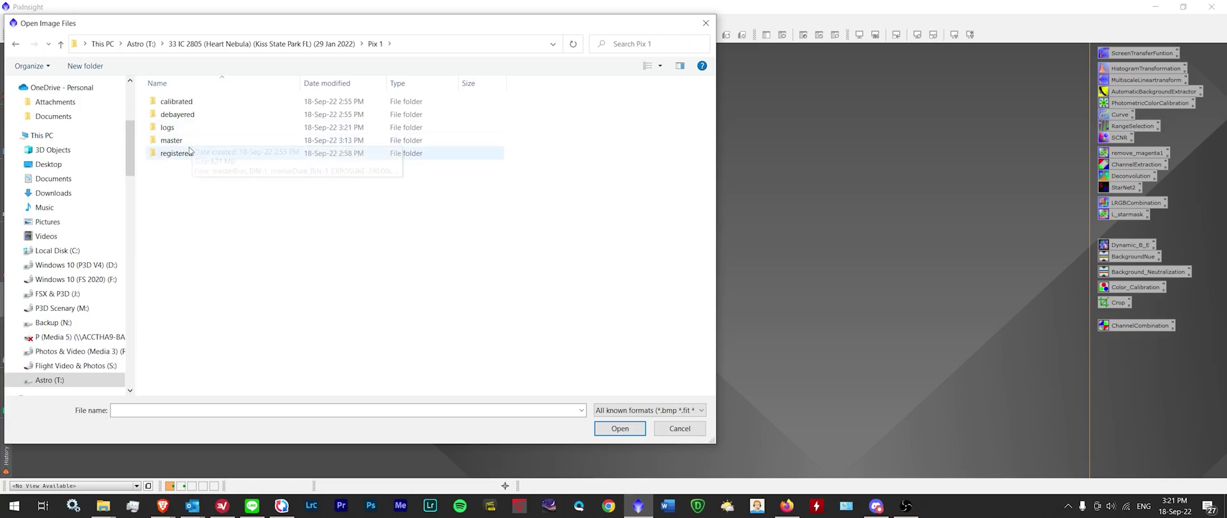
{"action": "double_click", "coordinate": [189, 146]}
Step: Switch to Details view and open masterLight_BIN-1_EXPOSURE-290.00s_FILTER-NoFilter_RGB
{"action": "right_click", "coordinate": [465, 210]}
{"action": "mouse_move", "coordinate": [517, 221]}
{"action": "left_click", "coordinate": [616, 285]}
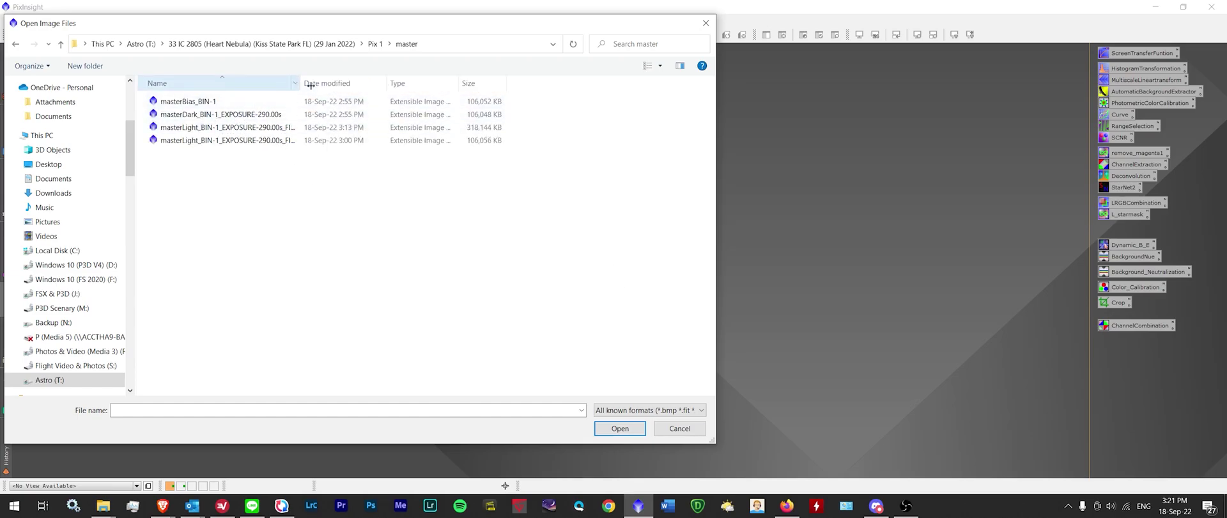
{"action": "left_click_drag", "start_coordinate": [310, 85], "coordinate": [460, 85]}
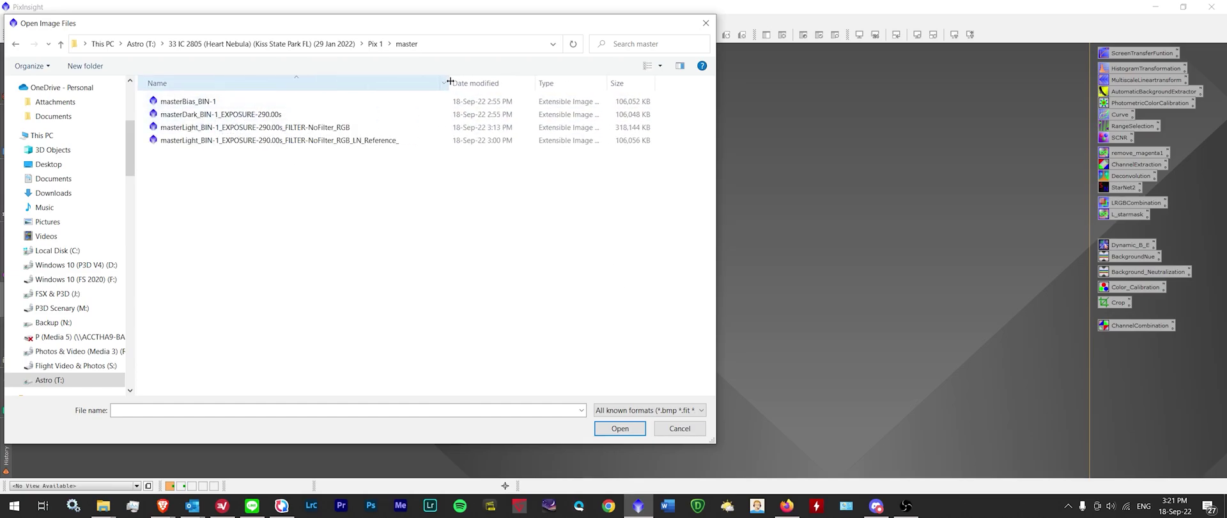
{"action": "double_click", "coordinate": [305, 129]}
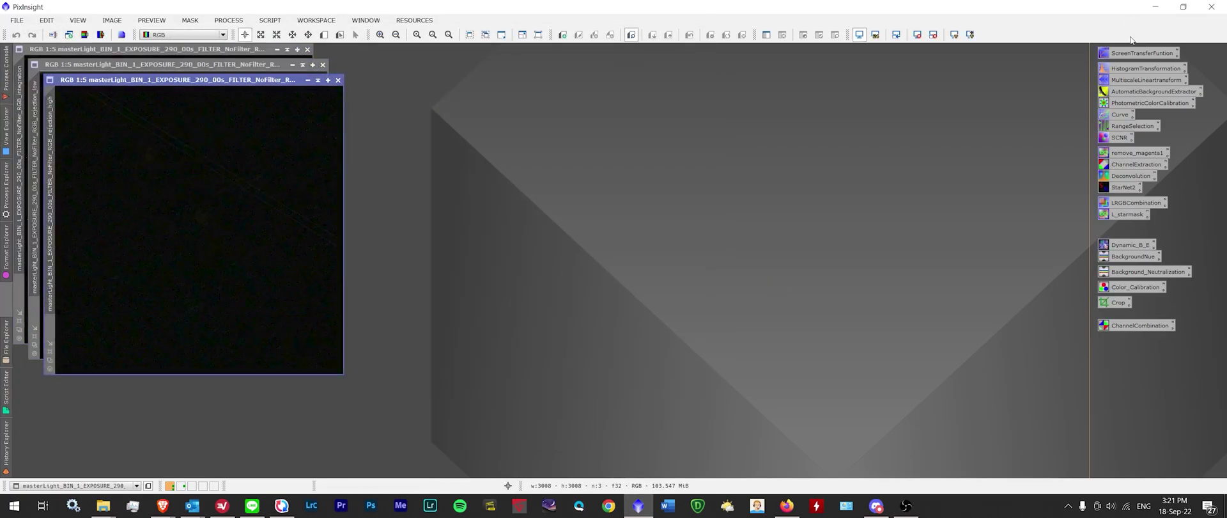
Step: Open ScreenTransferFunction, auto-stretch the front image and close the three duplicate image windows
{"action": "double_click", "coordinate": [1142, 53]}
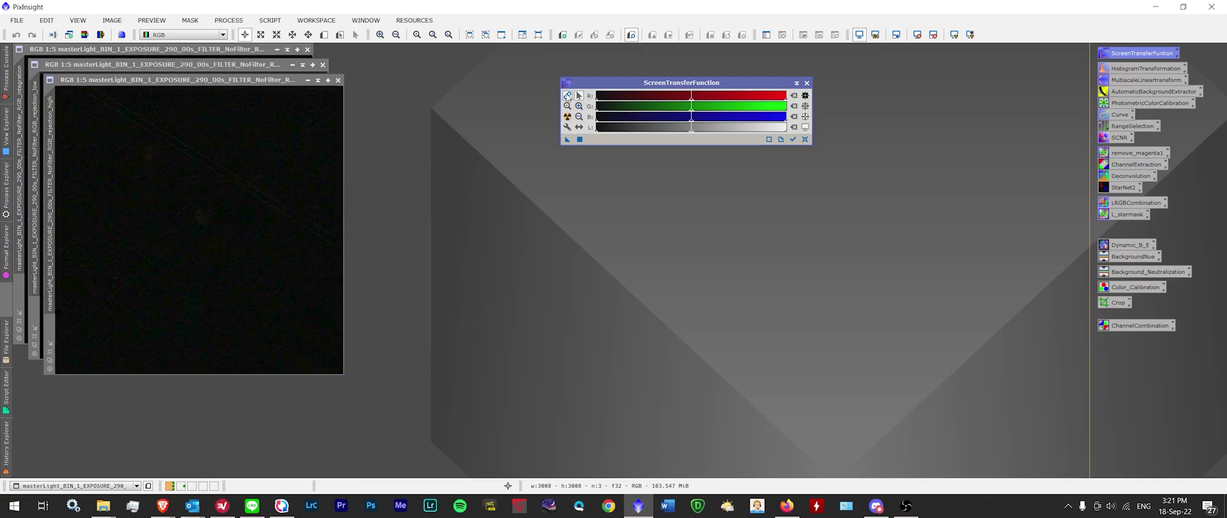
{"action": "left_click", "coordinate": [213, 219]}
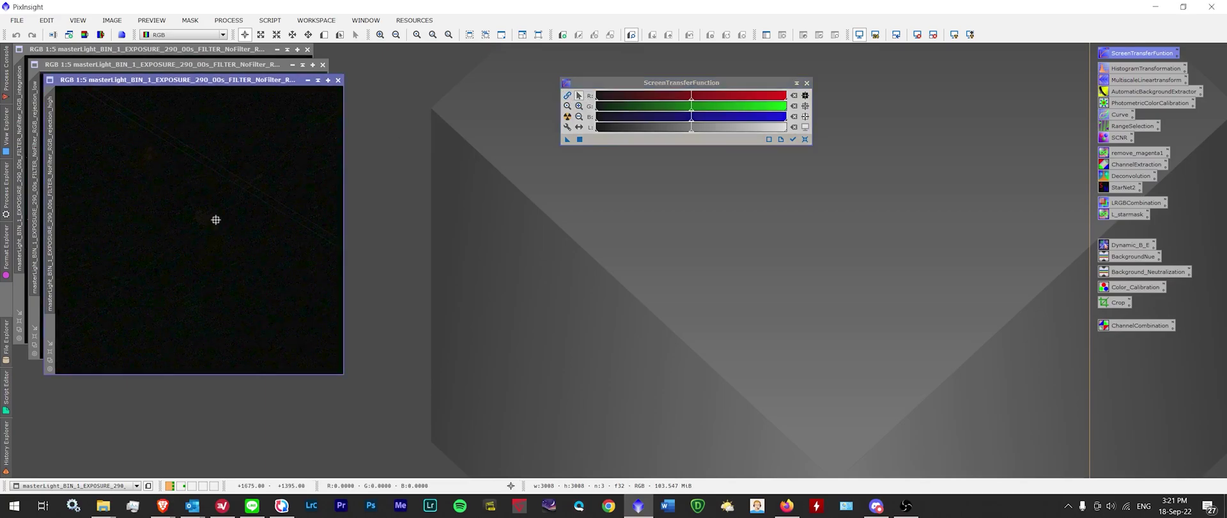
{"action": "left_click", "coordinate": [566, 116]}
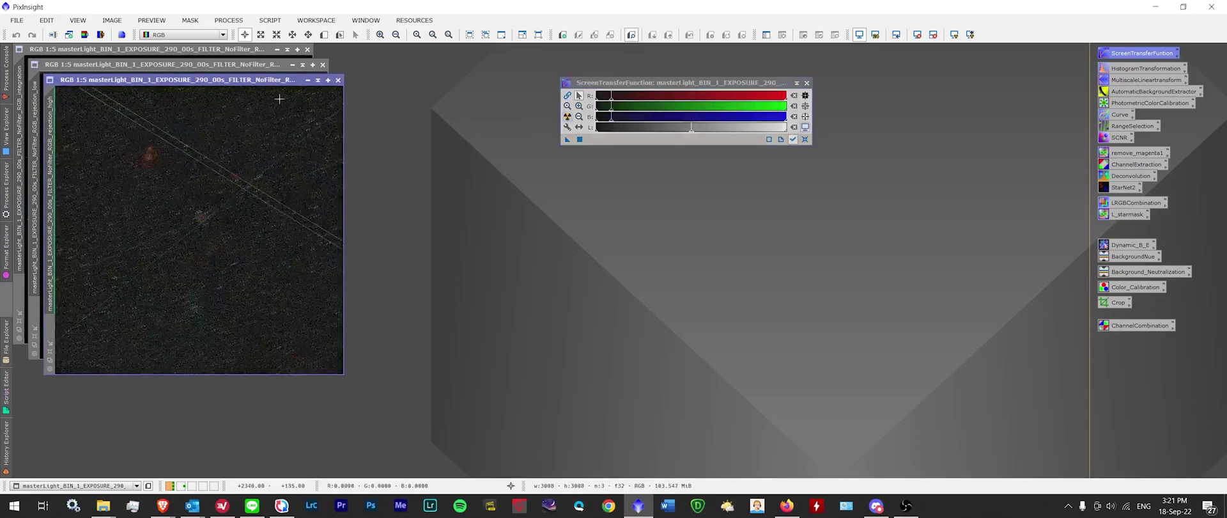
{"action": "left_click_drag", "start_coordinate": [192, 79], "coordinate": [279, 95]}
{"action": "left_click", "coordinate": [566, 95]}
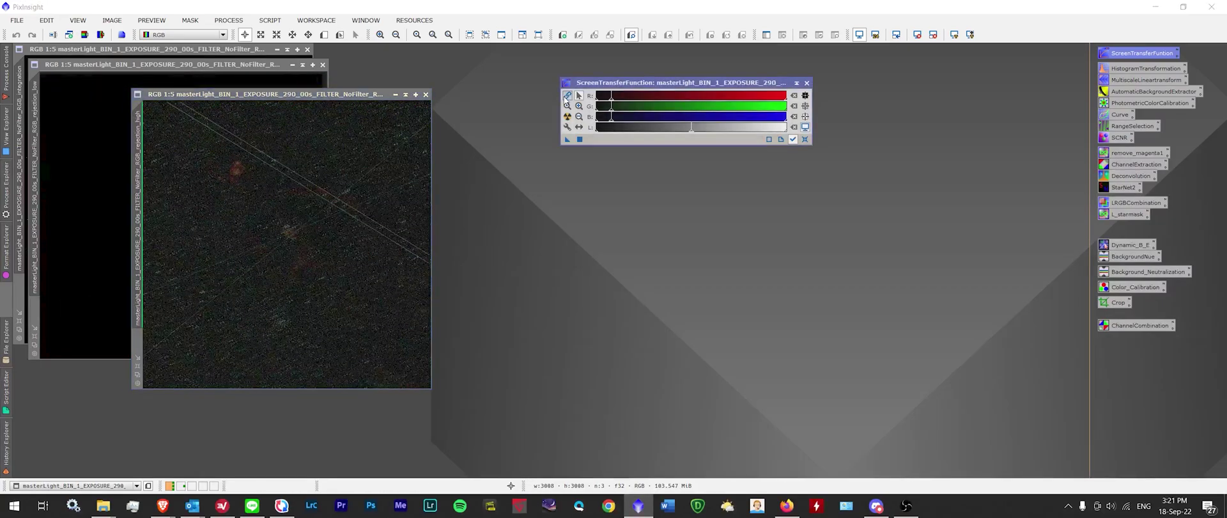
{"action": "left_click", "coordinate": [425, 95]}
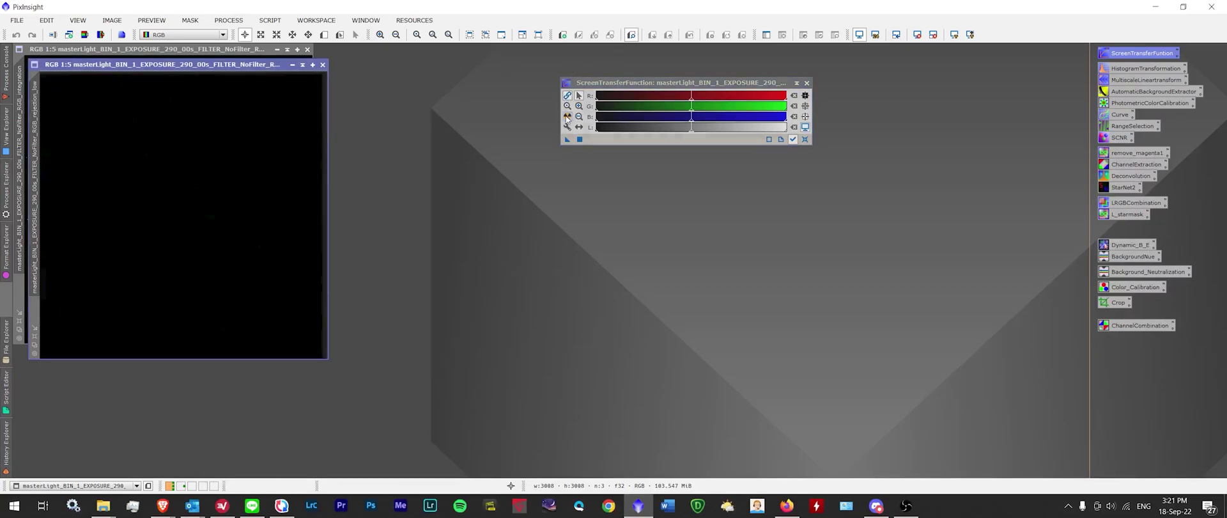
{"action": "left_click", "coordinate": [566, 116]}
{"action": "left_click", "coordinate": [323, 65]}
Step: Centre the remaining master light and auto-stretch it with channels unlinked for neutral colour
{"action": "left_click", "coordinate": [567, 116]}
{"action": "left_click", "coordinate": [567, 116]}
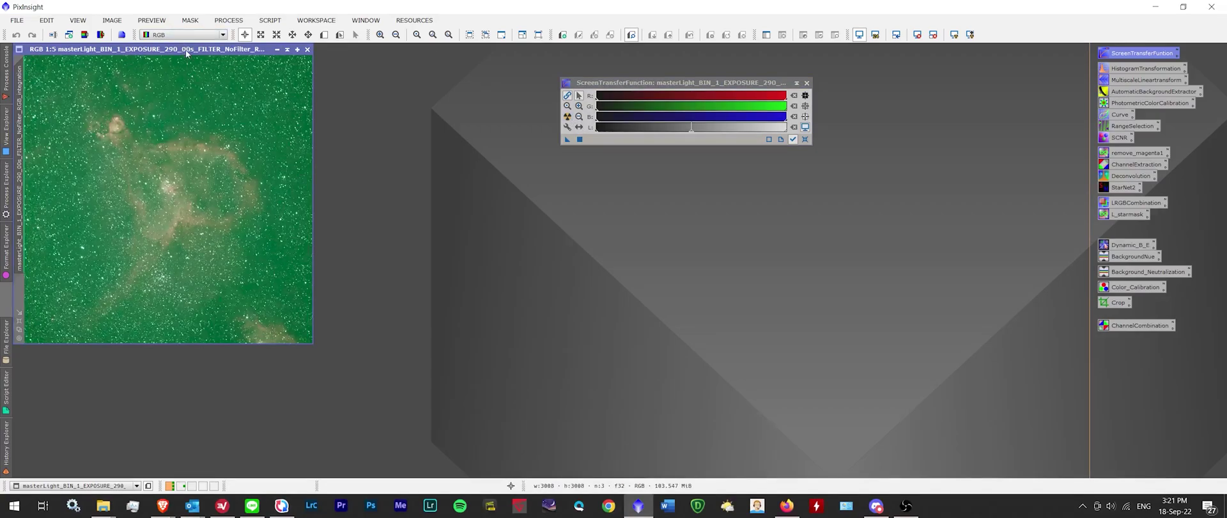
{"action": "left_click_drag", "start_coordinate": [187, 54], "coordinate": [423, 126]}
{"action": "left_click", "coordinate": [567, 95]}
{"action": "left_click", "coordinate": [567, 117]}
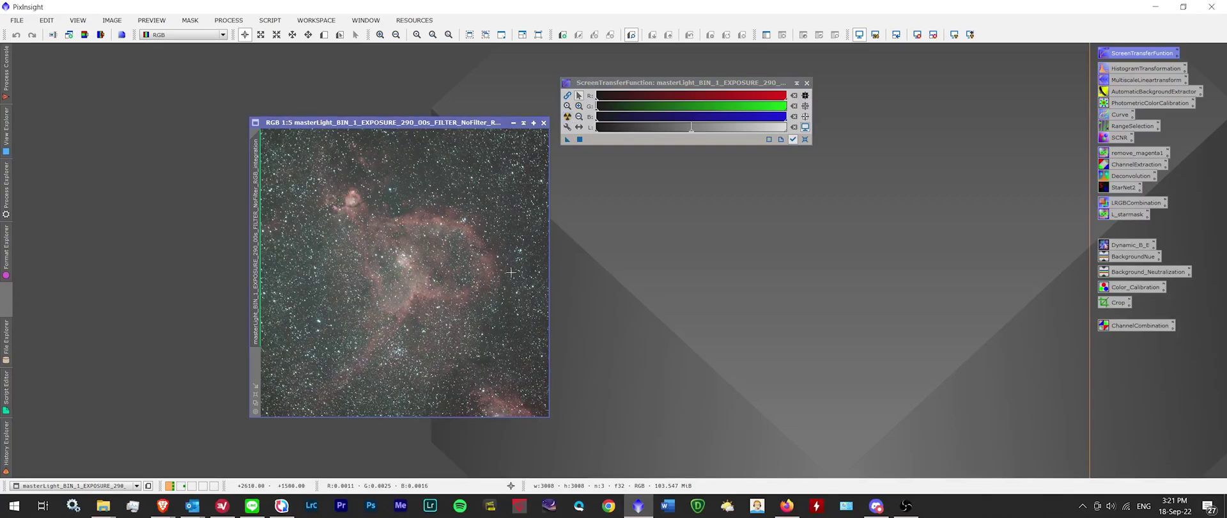
{"action": "scroll", "coordinate": [511, 272], "scroll_direction": "up", "scroll_amount": 3}
{"action": "scroll", "coordinate": [505, 276], "scroll_direction": "down", "scroll_amount": 4}
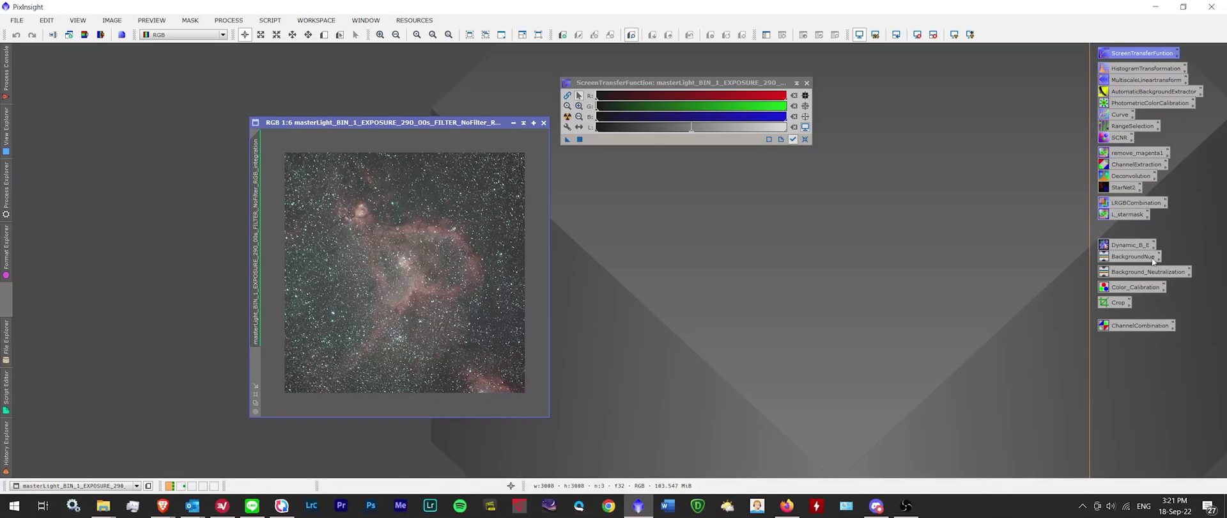
Step: Rotate the image 180° with DynamicCrop, then close DynamicCrop and ScreenTransferFunction
{"action": "double_click", "coordinate": [1115, 302]}
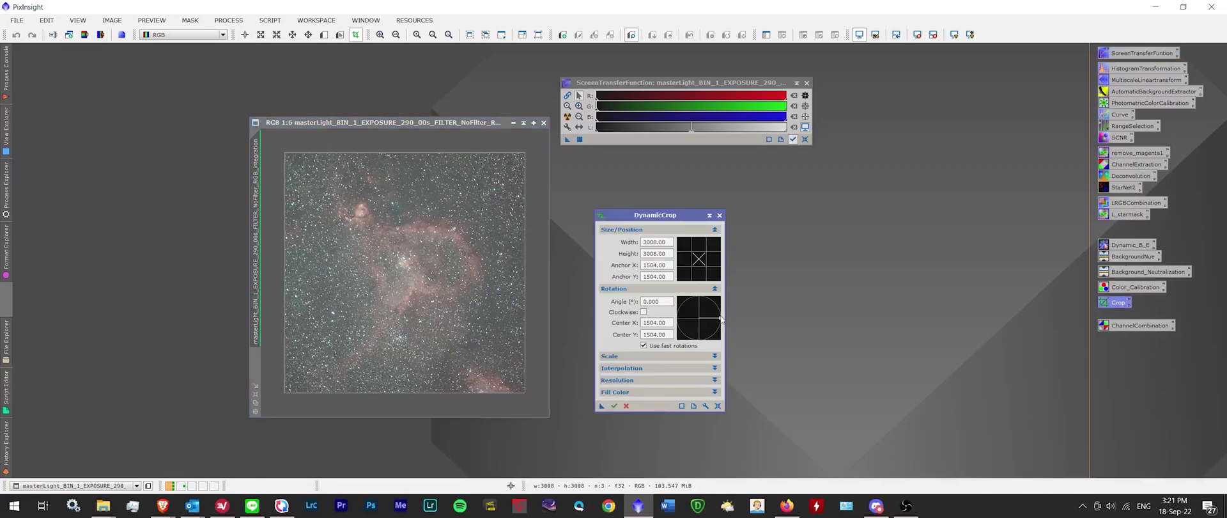
{"action": "mouse_move", "coordinate": [720, 320]}
{"action": "left_mouse_down"}
{"action": "mouse_move", "coordinate": [702, 338]}
{"action": "mouse_move", "coordinate": [677, 317]}
{"action": "left_mouse_up"}
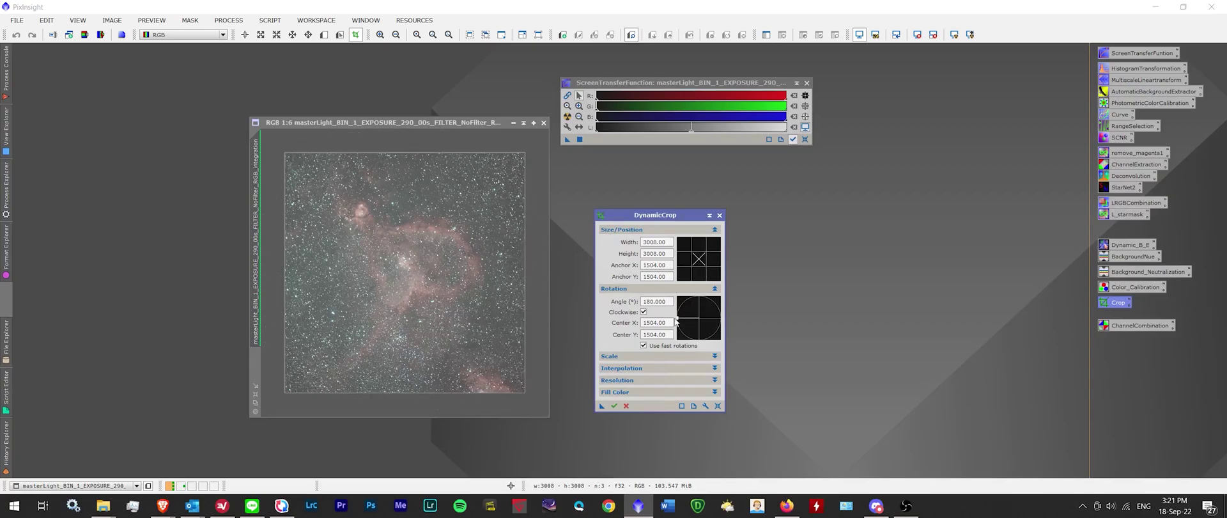
{"action": "left_click", "coordinate": [614, 405]}
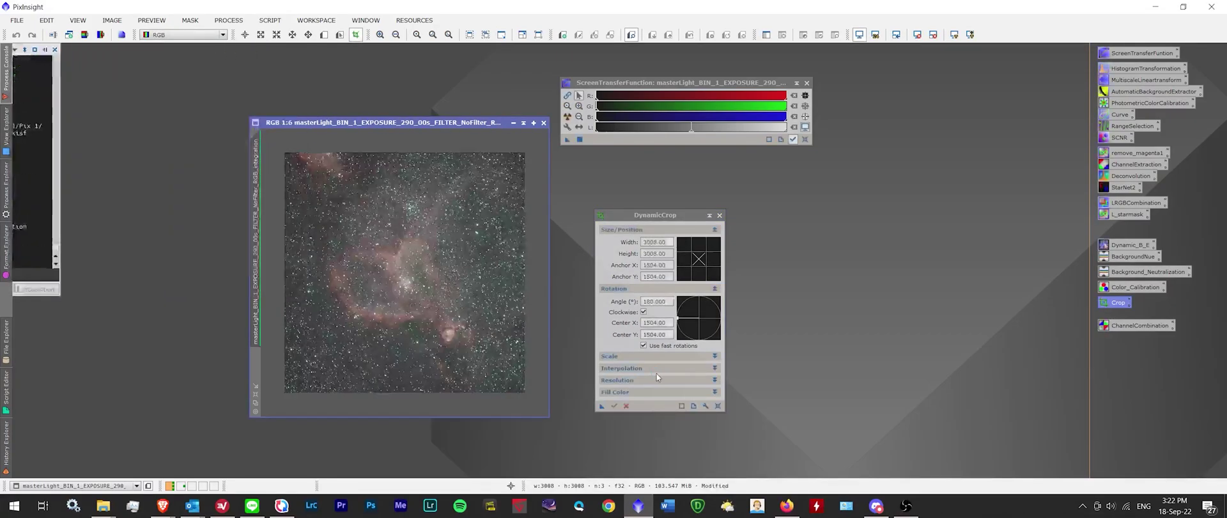
{"action": "left_click", "coordinate": [720, 215]}
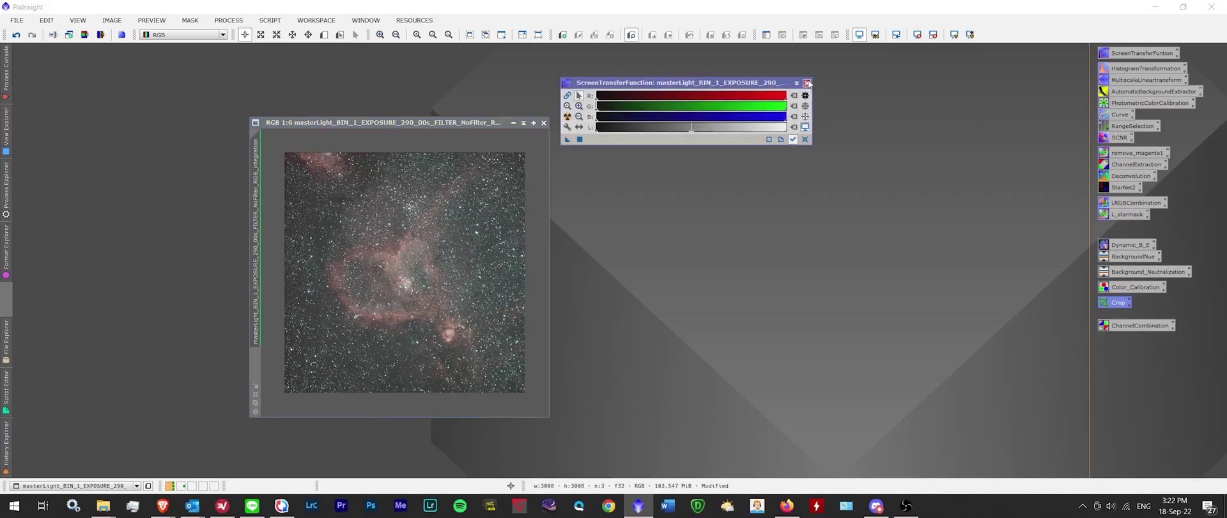
{"action": "left_click", "coordinate": [807, 83]}
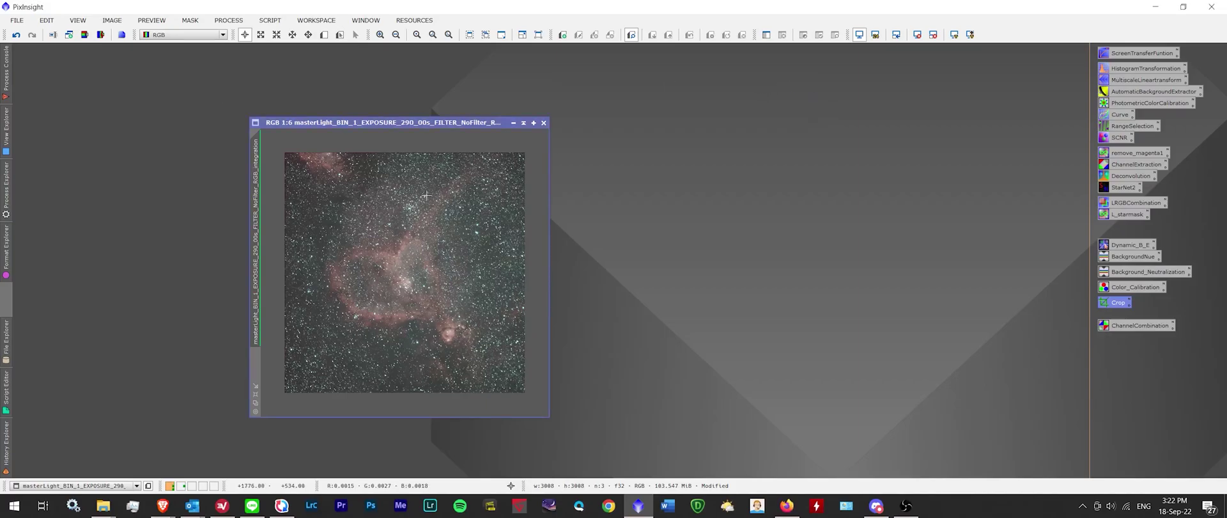
Step: Open DrizzleIntegration and browse its file picker to the Heart Nebula target folder
{"action": "left_click", "coordinate": [231, 20]}
{"action": "mouse_move", "coordinate": [358, 221]}
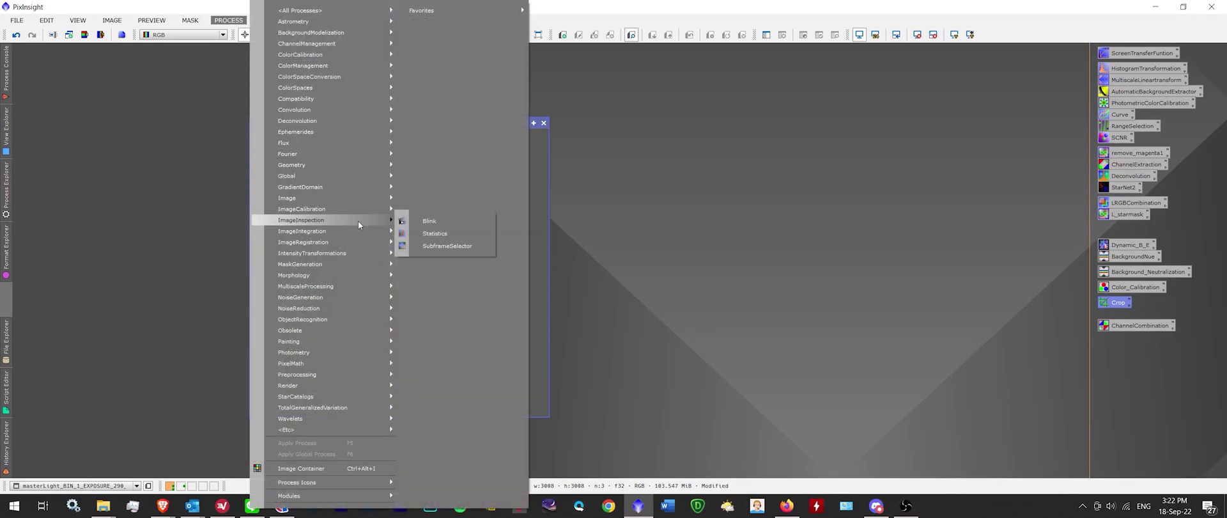
{"action": "mouse_move", "coordinate": [367, 242]}
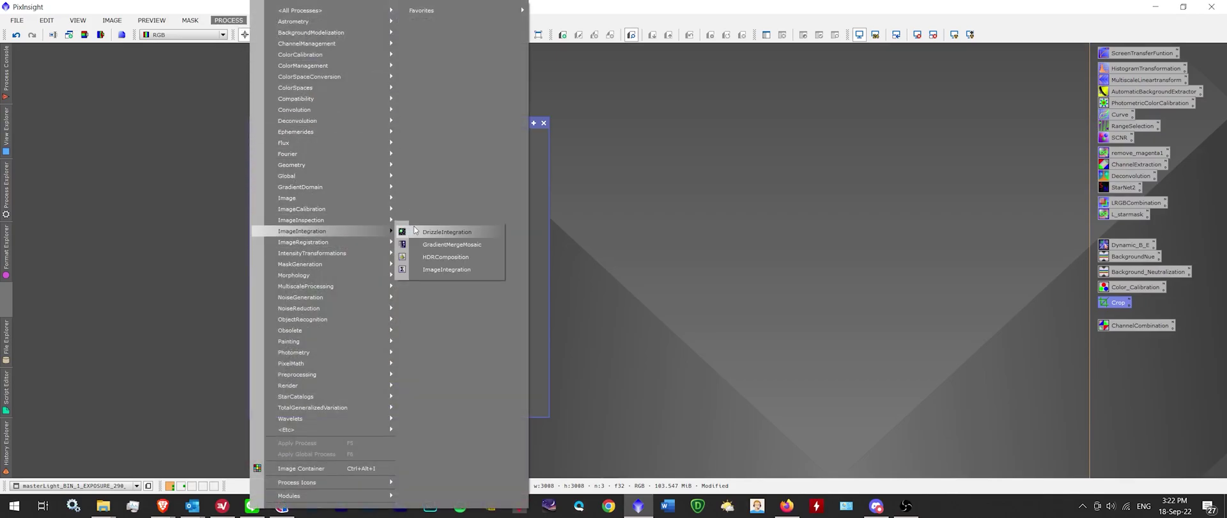
{"action": "left_click", "coordinate": [415, 230]}
{"action": "left_click", "coordinate": [1023, 136]}
{"action": "left_click", "coordinate": [939, 86]}
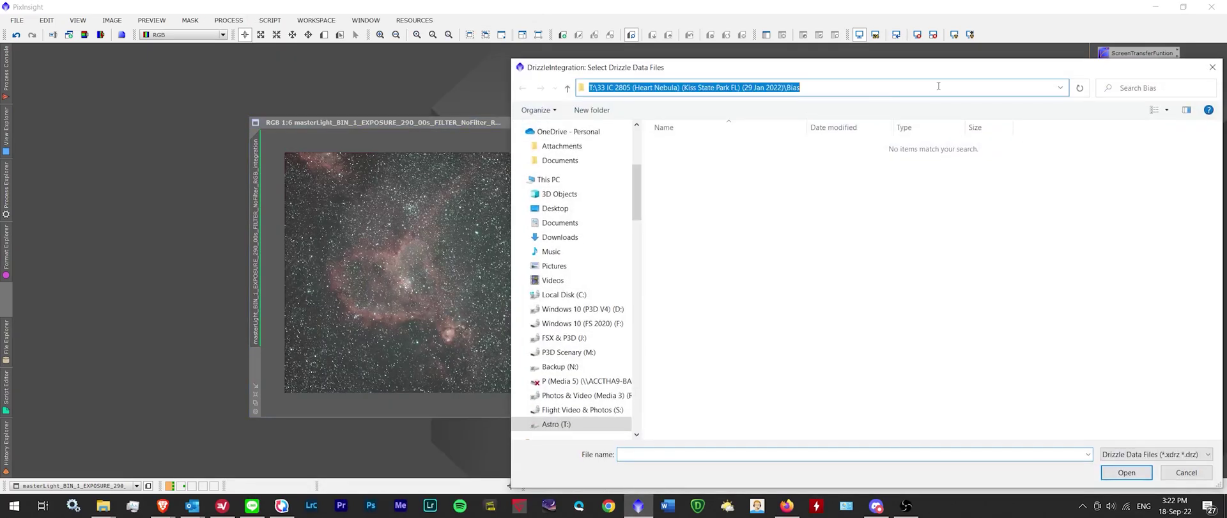
{"action": "left_click", "coordinate": [939, 86]}
{"action": "key", "text": "BackSpace"}
{"action": "key", "text": "BackSpace"}
{"action": "key", "text": "BackSpace"}
{"action": "key", "text": "Return"}
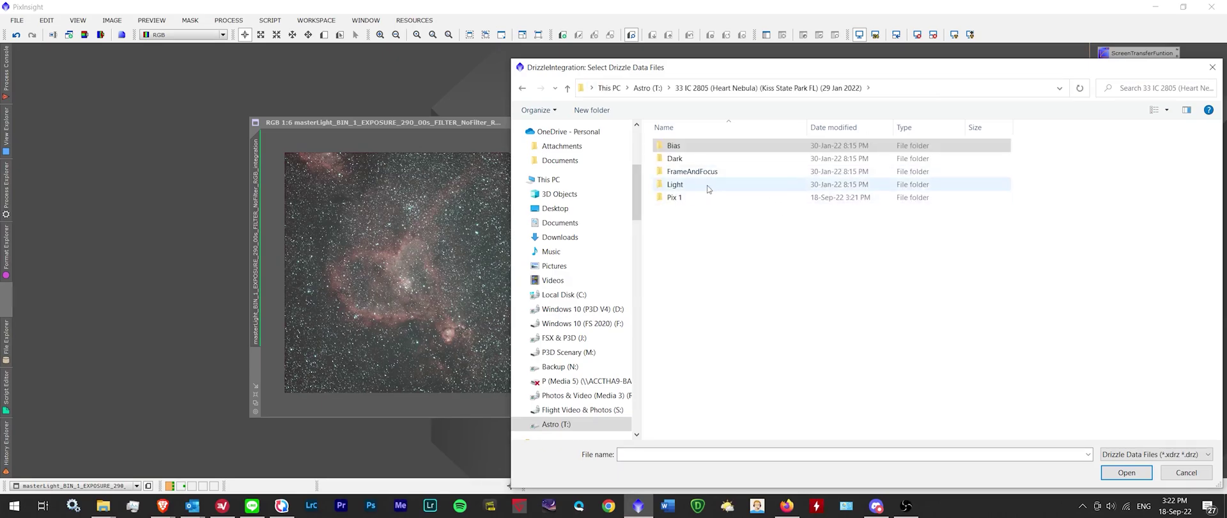
Step: Add all XDRZ drizzle files from Pix 1\registered\Light_BIN-1 as input data
{"action": "double_click", "coordinate": [694, 199]}
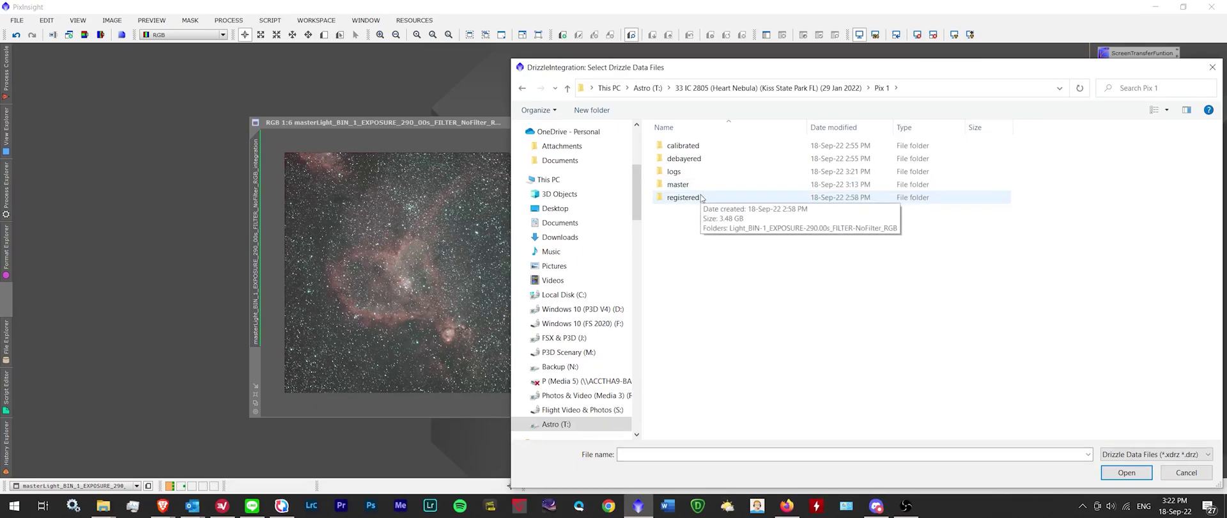
{"action": "double_click", "coordinate": [701, 198]}
{"action": "double_click", "coordinate": [761, 146]}
{"action": "mouse_move", "coordinate": [788, 69]}
{"action": "left_mouse_down"}
{"action": "mouse_move", "coordinate": [550, 229]}
{"action": "mouse_move", "coordinate": [541, 24]}
{"action": "left_mouse_up"}
{"action": "left_click", "coordinate": [486, 178]}
{"action": "key", "text": "ctrl+a"}
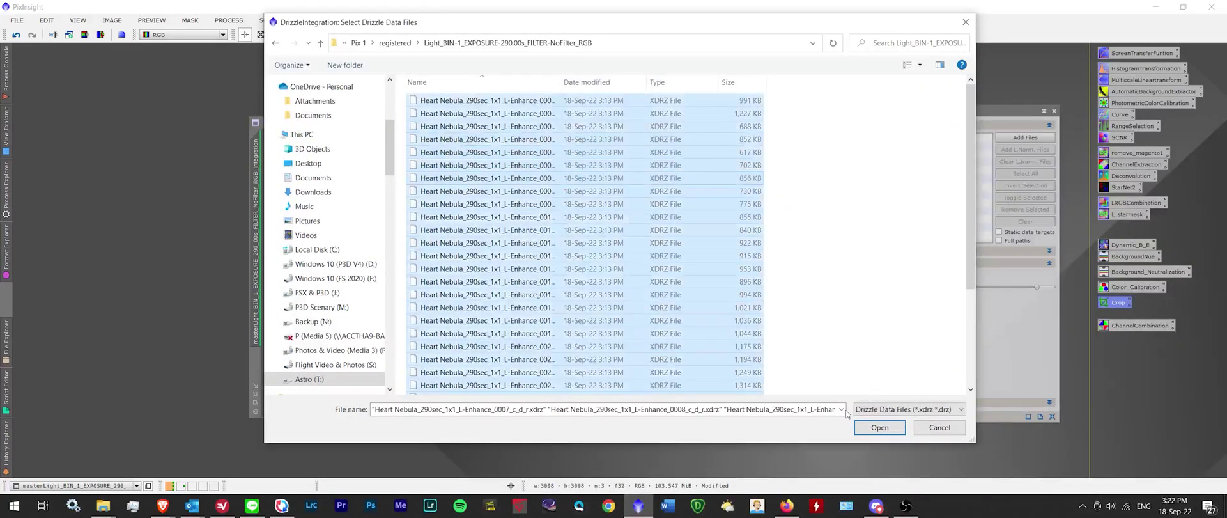
{"action": "left_click", "coordinate": [870, 433]}
{"action": "double_click", "coordinate": [889, 276]}
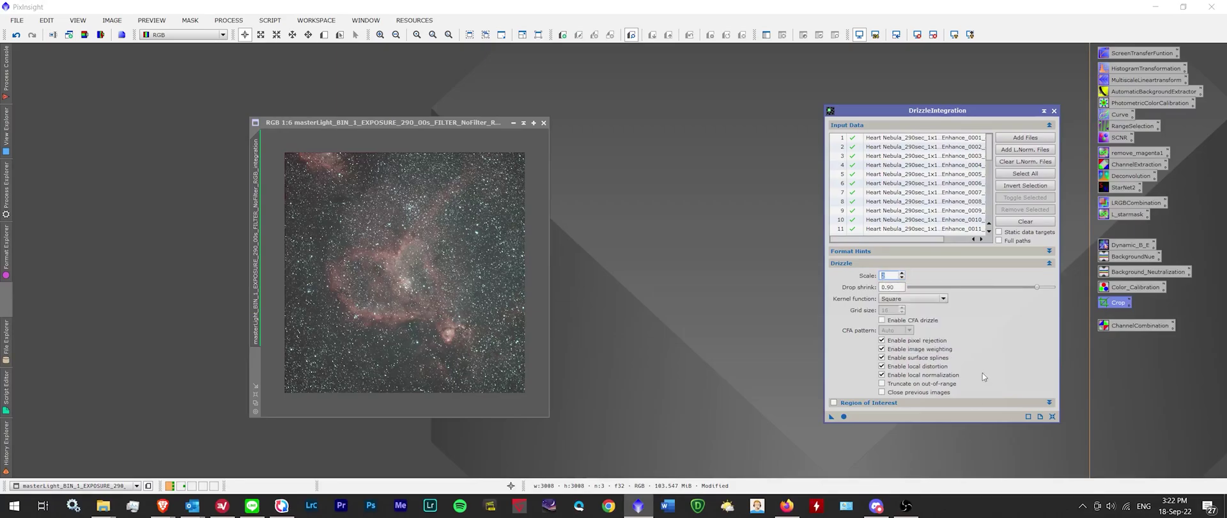
Step: Run DrizzleIntegration at scale 2, creating 6016×6016 drizzle_integration and drizzle_weights images
{"action": "left_click", "coordinate": [843, 416]}
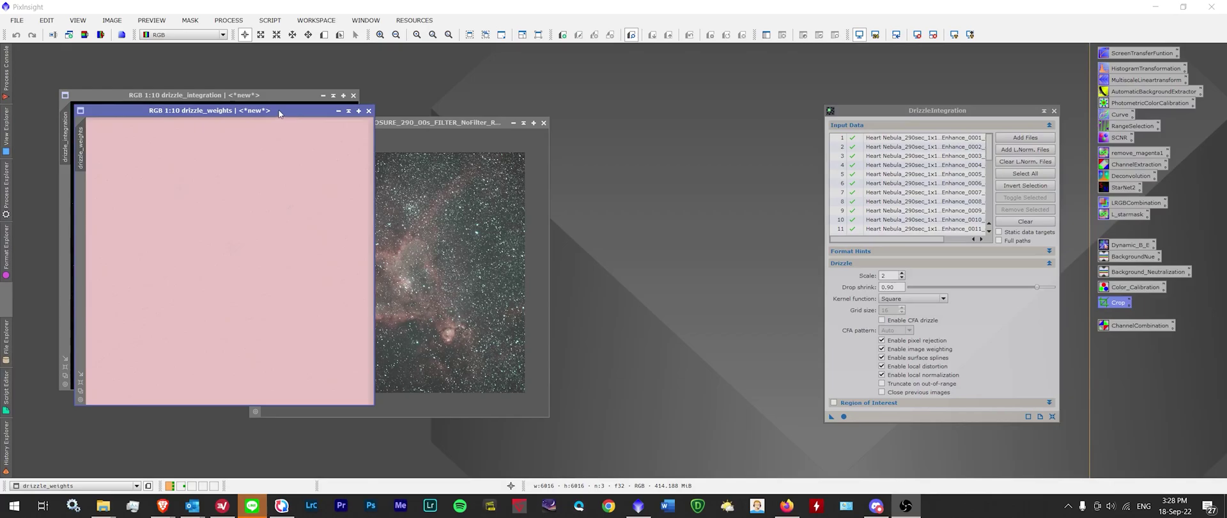
Step: Auto-stretch drizzle_weights with ScreenTransferFunction to inspect it, then close it
{"action": "left_click_drag", "start_coordinate": [279, 112], "coordinate": [472, 96]}
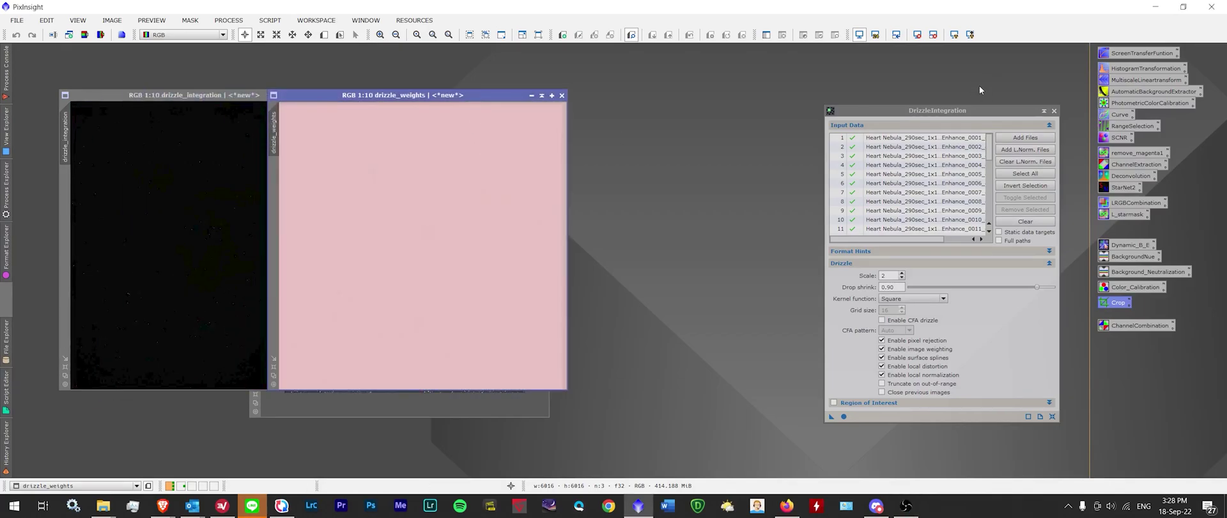
{"action": "left_click", "coordinate": [1053, 110]}
{"action": "double_click", "coordinate": [1131, 53]}
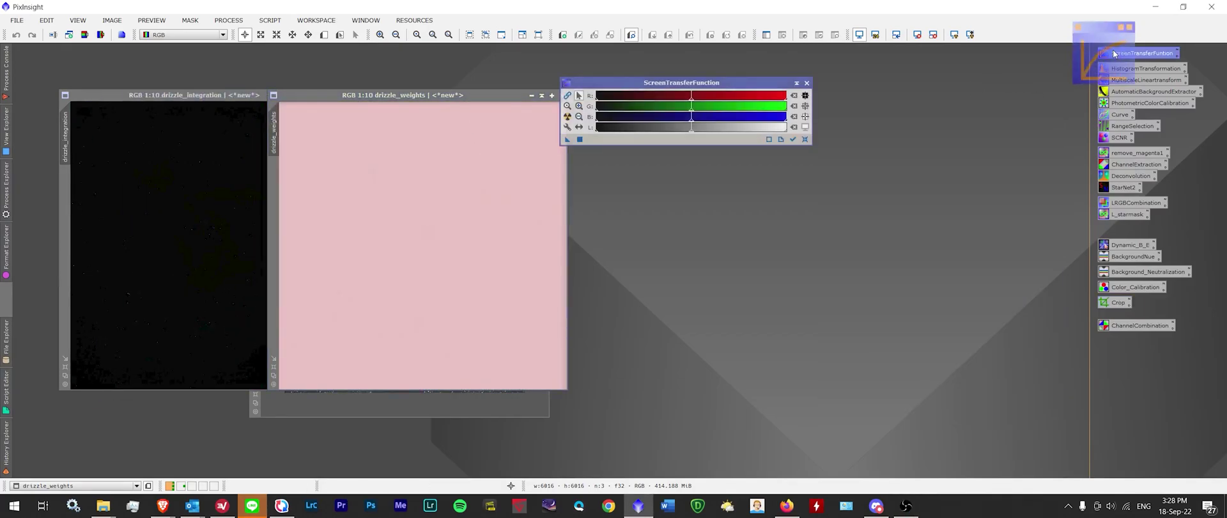
{"action": "left_click", "coordinate": [567, 116]}
{"action": "double_click", "coordinate": [488, 94]}
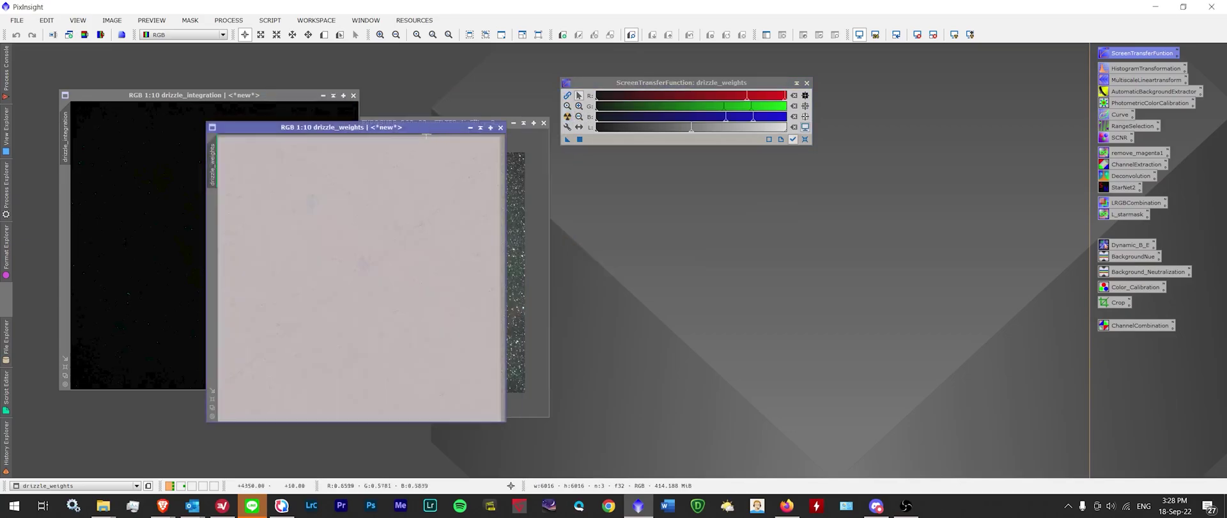
{"action": "scroll", "coordinate": [405, 271], "scroll_direction": "down", "scroll_amount": 5}
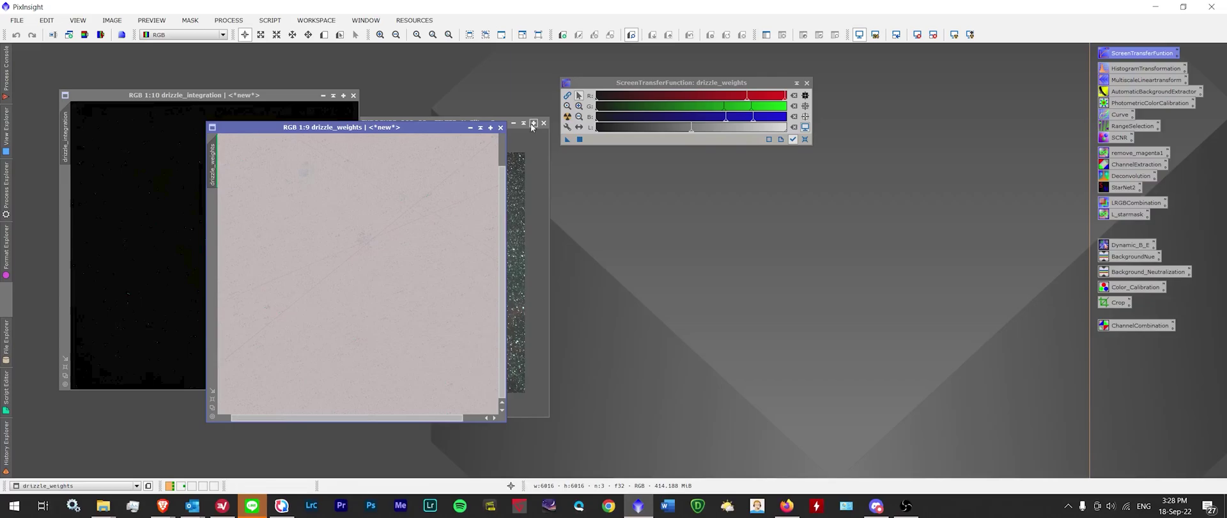
{"action": "left_click", "coordinate": [500, 128]}
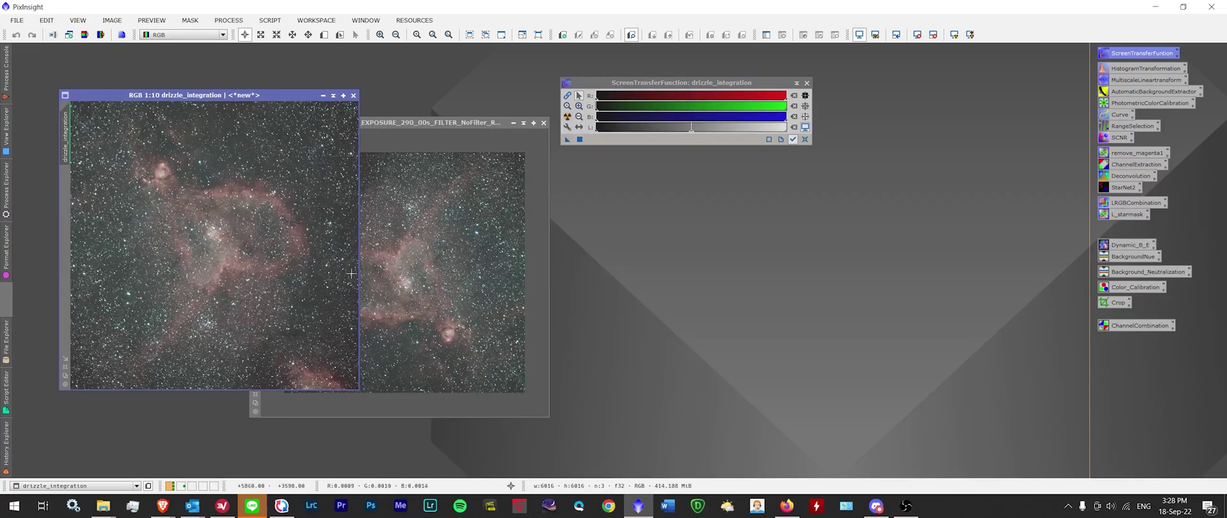
Step: Close the masterLight image, discarding its changes
{"action": "left_click", "coordinate": [397, 223]}
{"action": "left_click", "coordinate": [543, 122]}
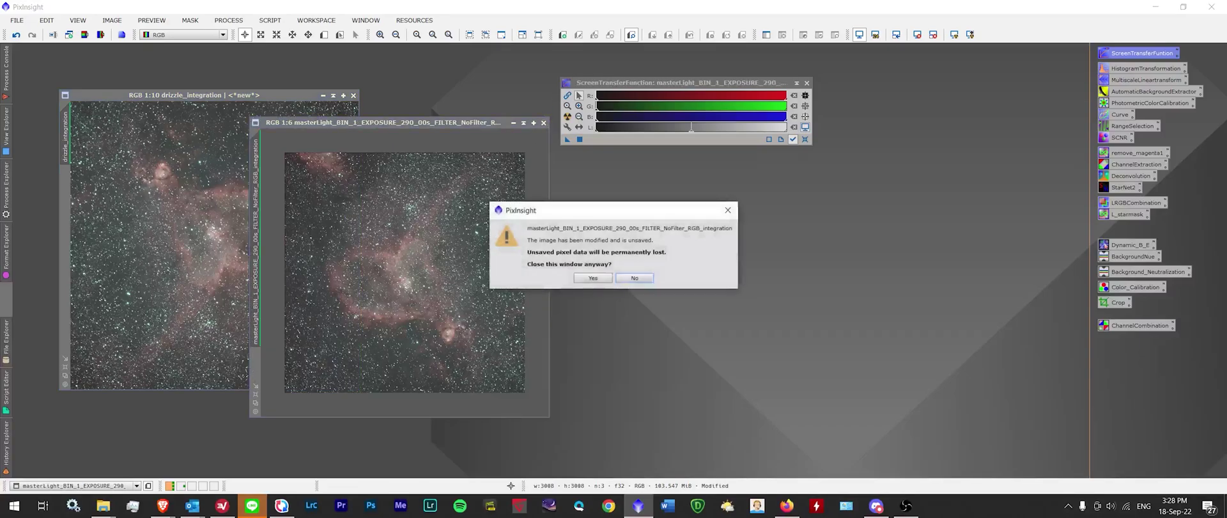
{"action": "left_click", "coordinate": [593, 277]}
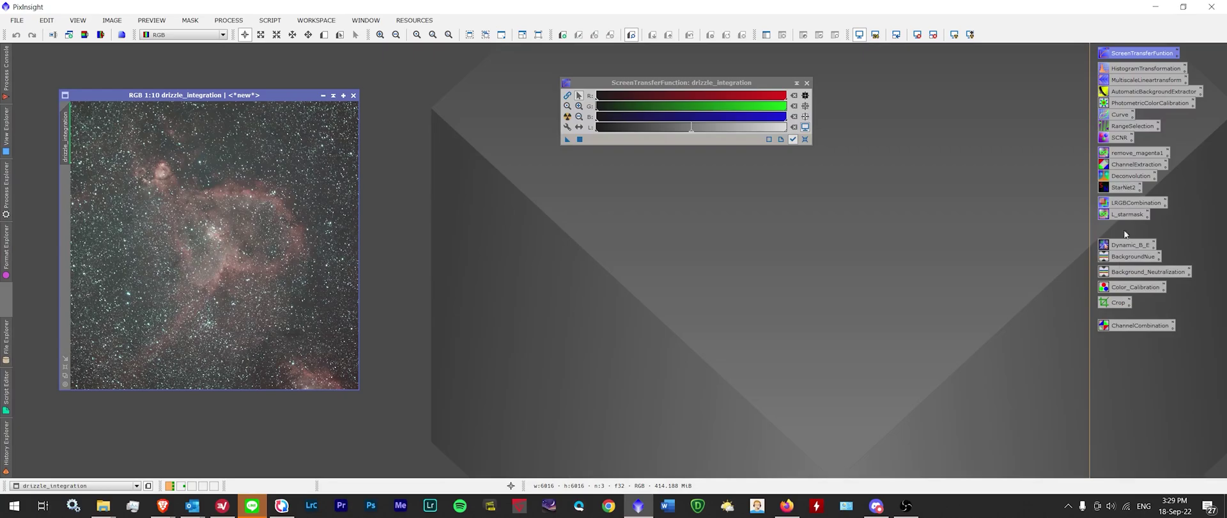
Step: Rotate drizzle_integration 180° using DynamicCrop with Angle 180, then close DynamicCrop
{"action": "double_click", "coordinate": [1115, 301]}
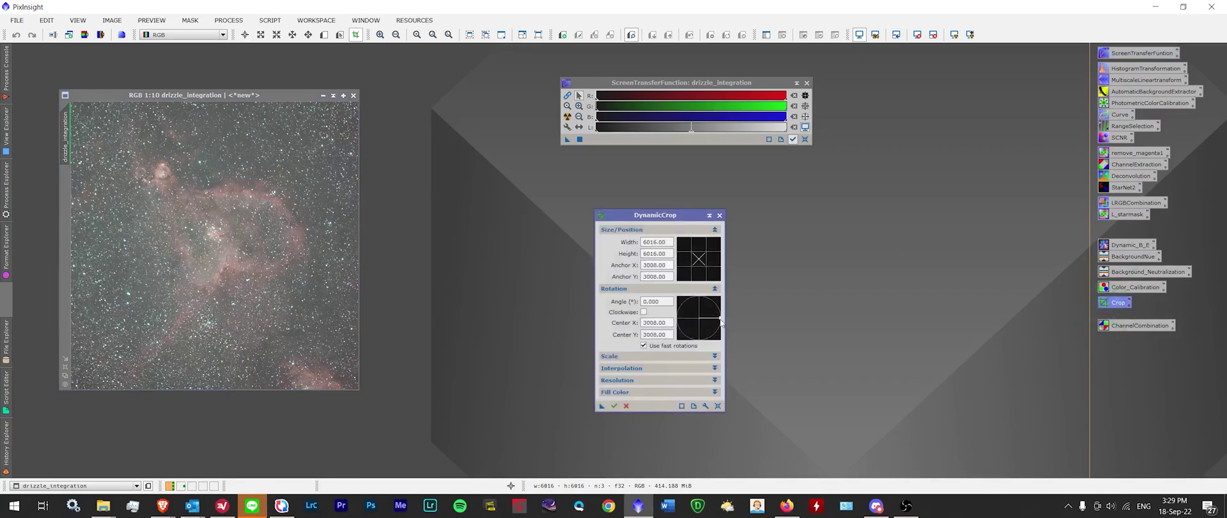
{"action": "double_click", "coordinate": [652, 301]}
{"action": "type", "text": "180"}
{"action": "key", "text": "Tab"}
{"action": "left_click", "coordinate": [757, 334]}
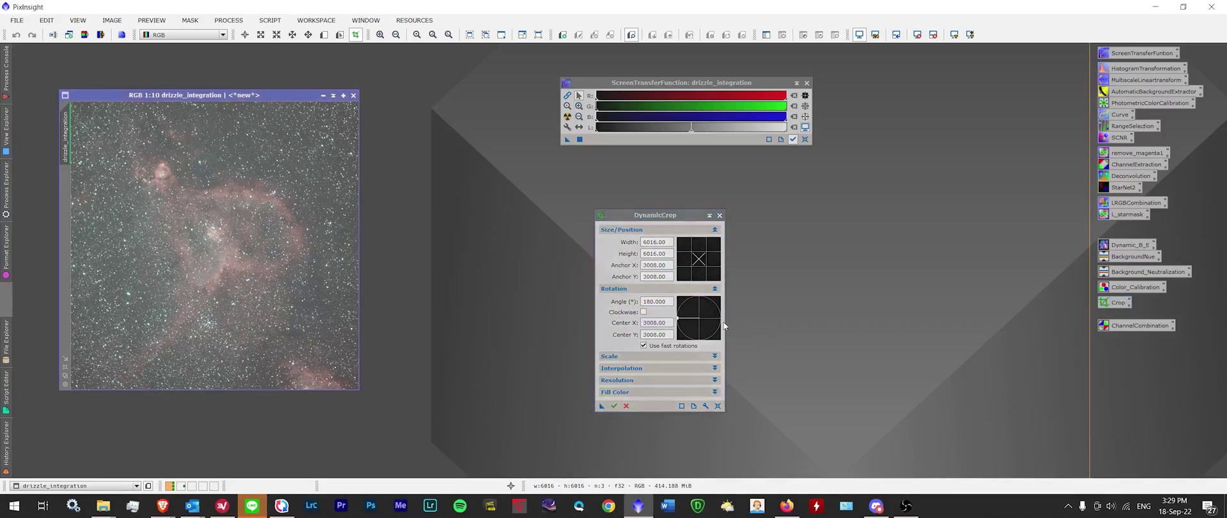
{"action": "left_click", "coordinate": [612, 404]}
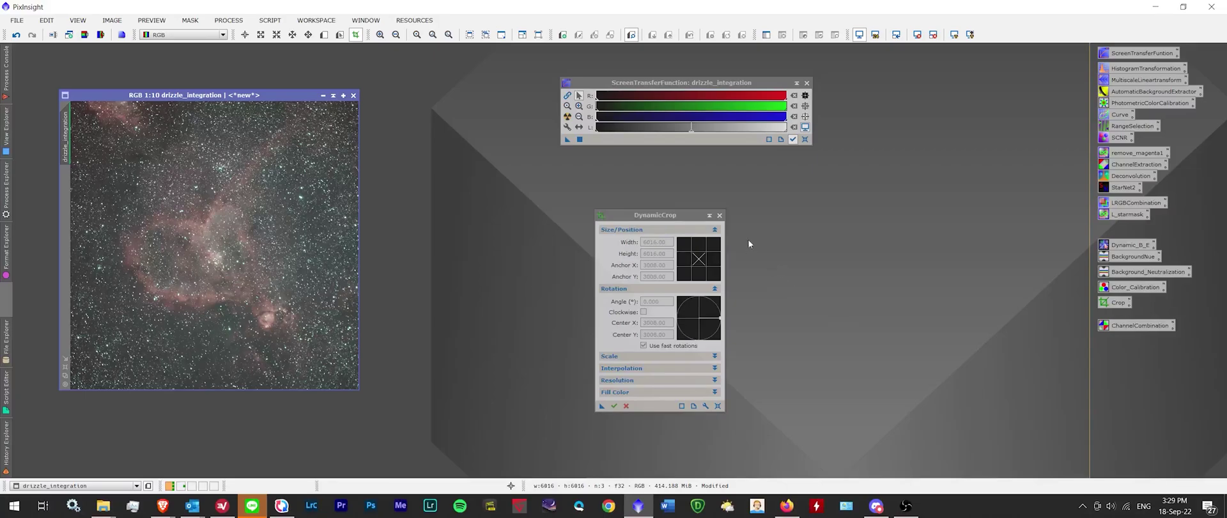
{"action": "left_click", "coordinate": [720, 215]}
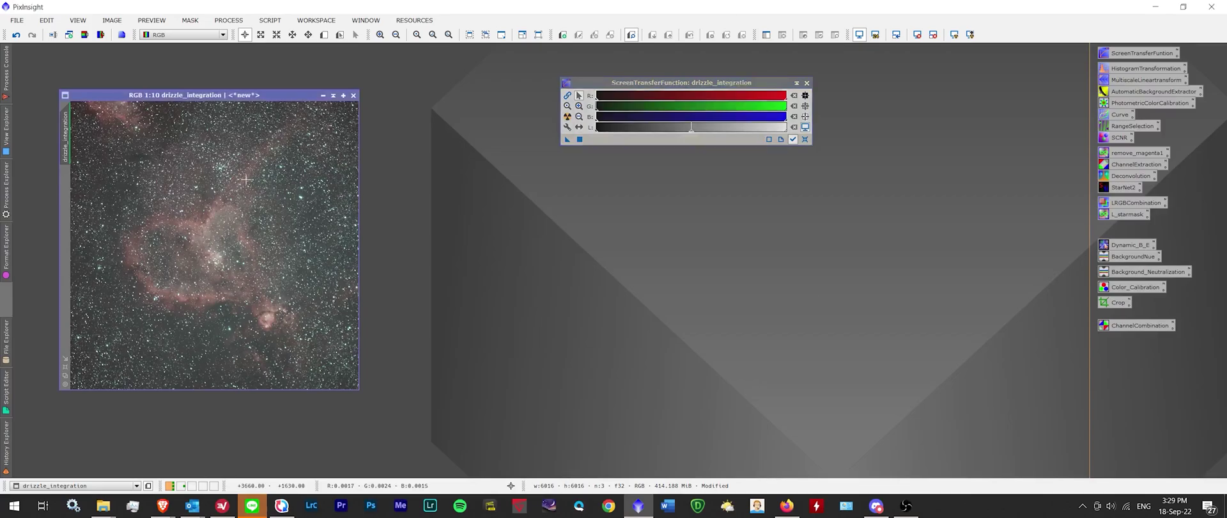
Step: Save the rotated image as drizzle_integration.tif in Pix 1 with default TIFF options
{"action": "left_click", "coordinate": [17, 20]}
{"action": "left_click", "coordinate": [59, 118]}
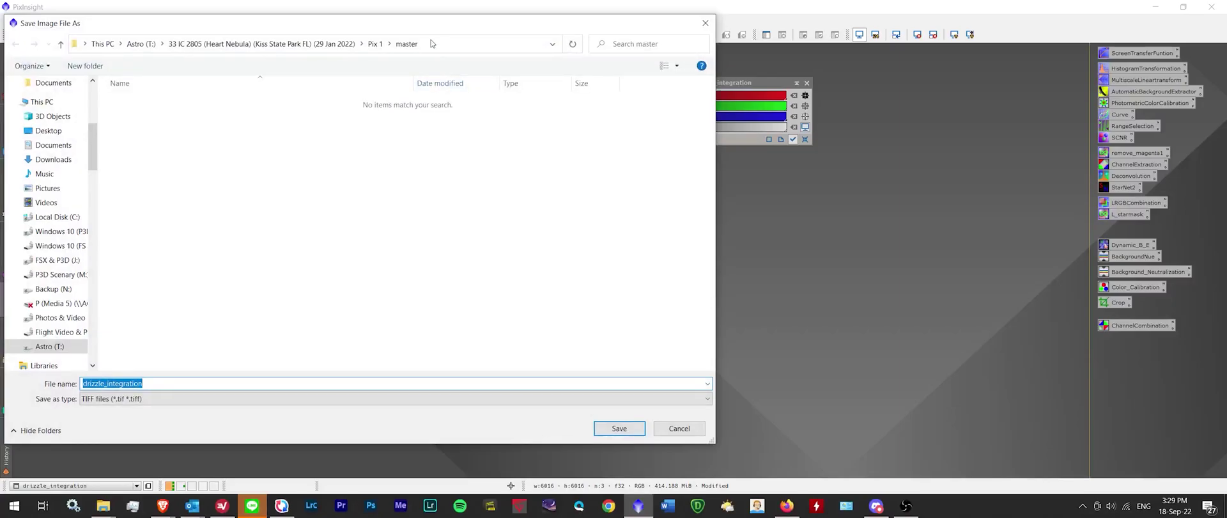
{"action": "left_click", "coordinate": [375, 43]}
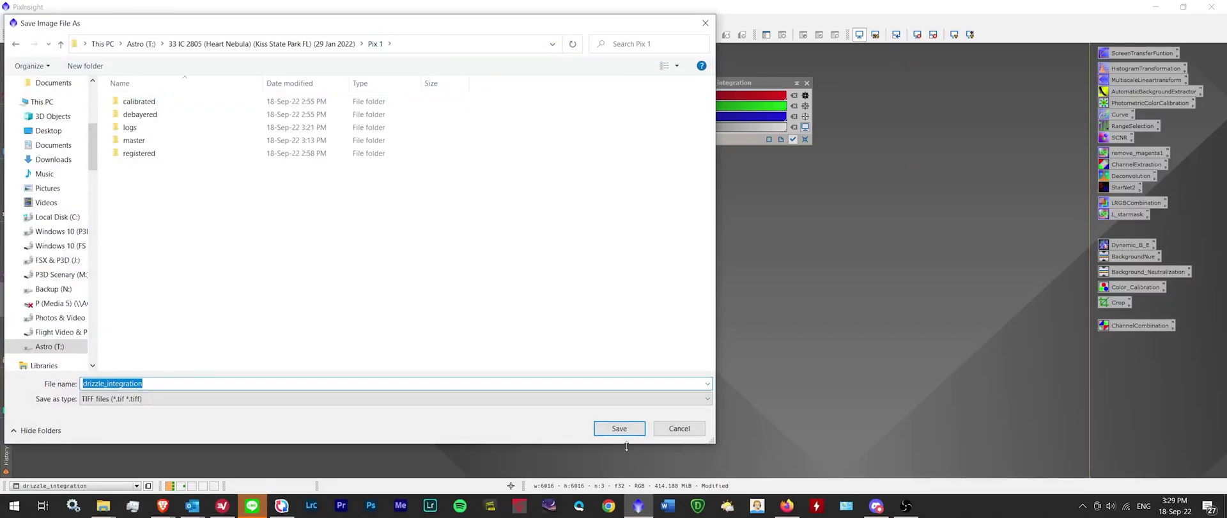
{"action": "left_click", "coordinate": [619, 428]}
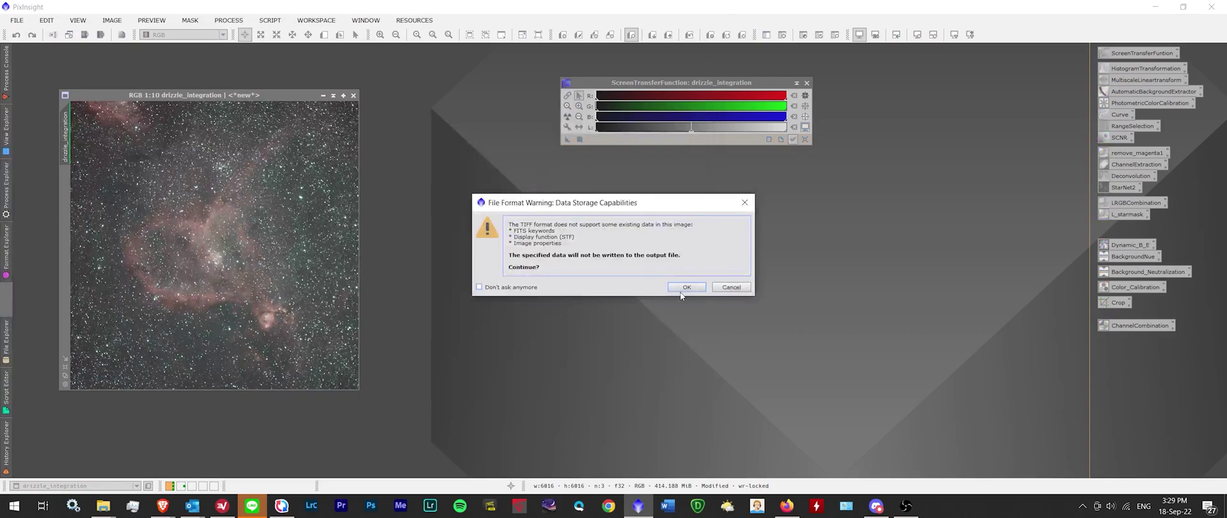
{"action": "left_click", "coordinate": [681, 290]}
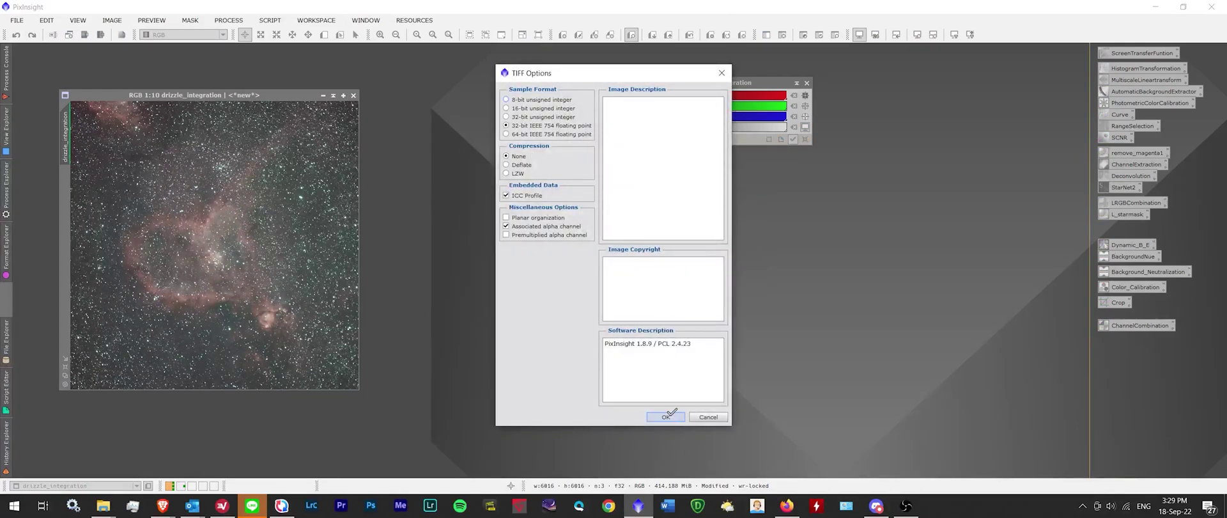
{"action": "left_click", "coordinate": [667, 416]}
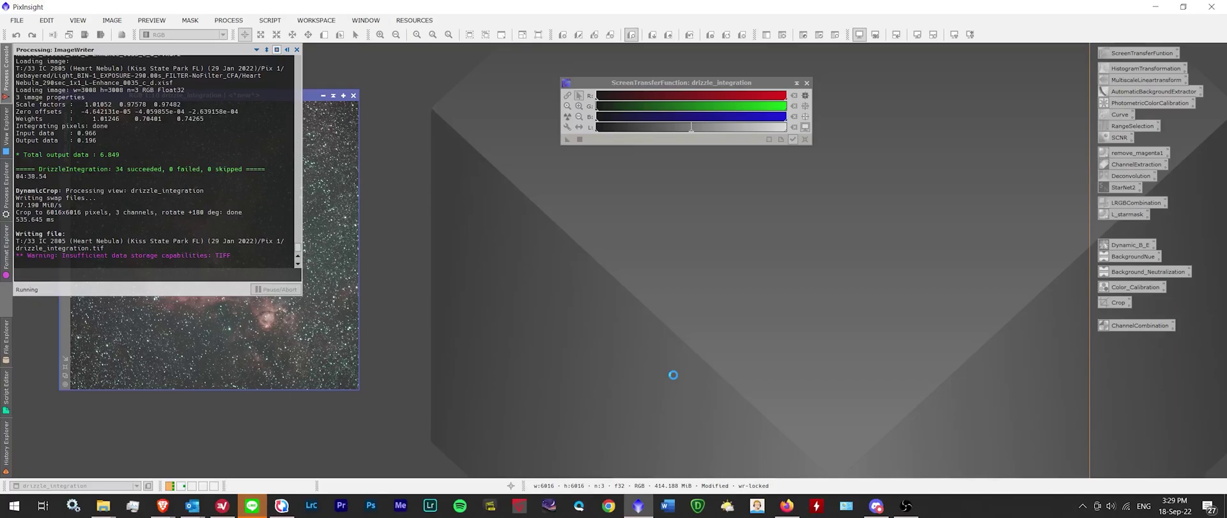
{"action": "key", "text": "ctrl+shift+Escape"}
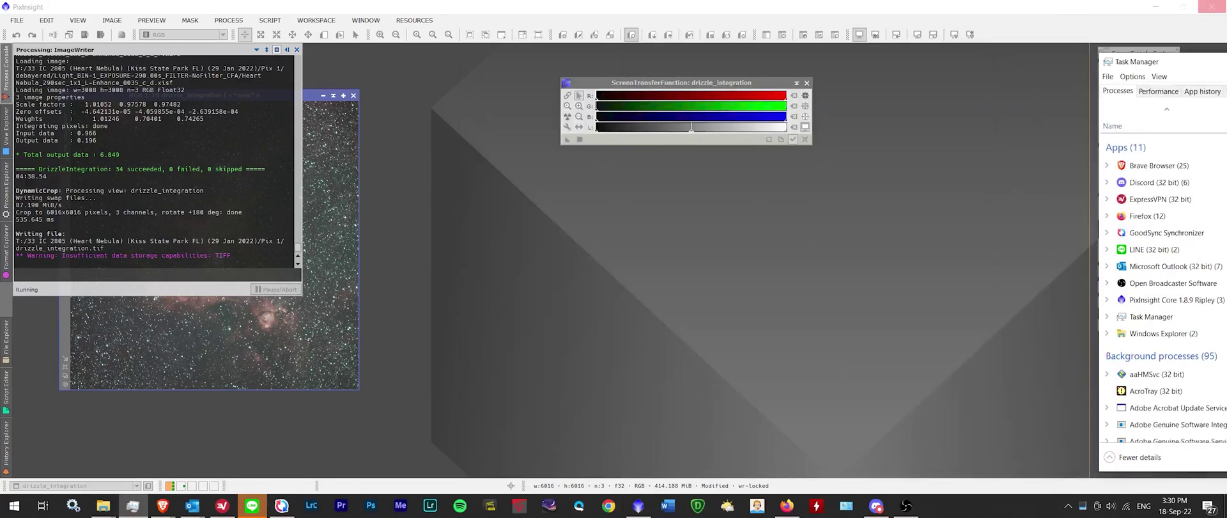
{"action": "key", "text": "alt+Tab"}
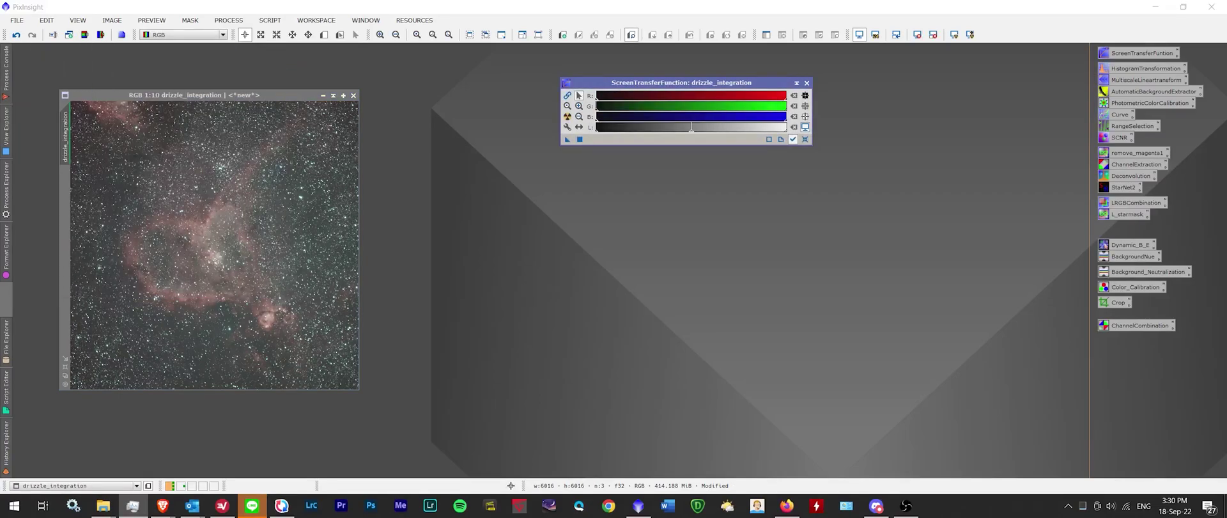
Step: Open HistogramTransformation targeting drizzle_integration and auto-stretch the image display with STF
{"action": "key", "text": "alt+Tab"}
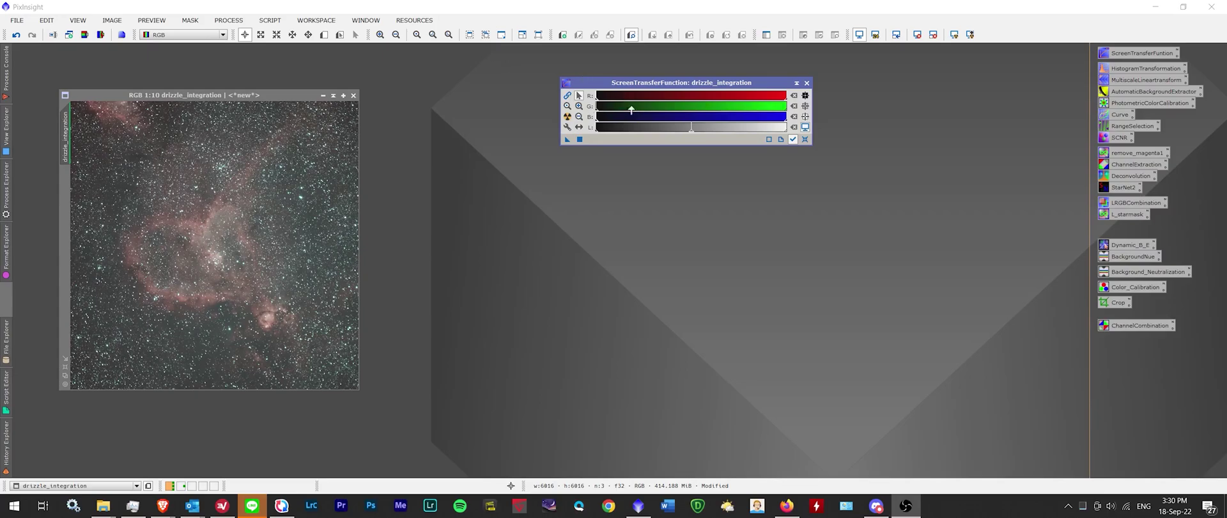
{"action": "key", "text": "alt+Tab"}
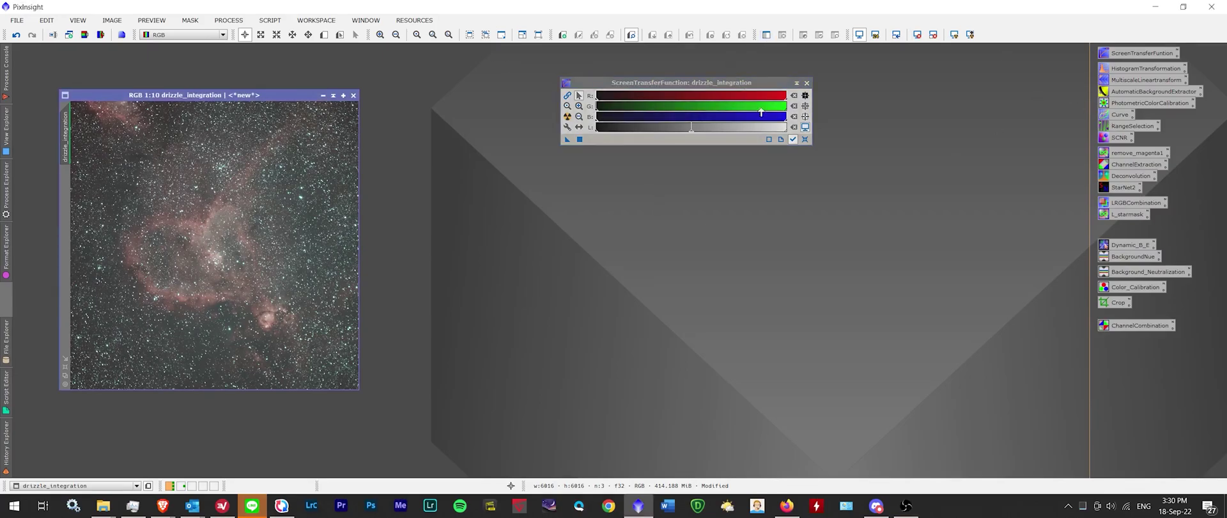
{"action": "double_click", "coordinate": [1119, 68]}
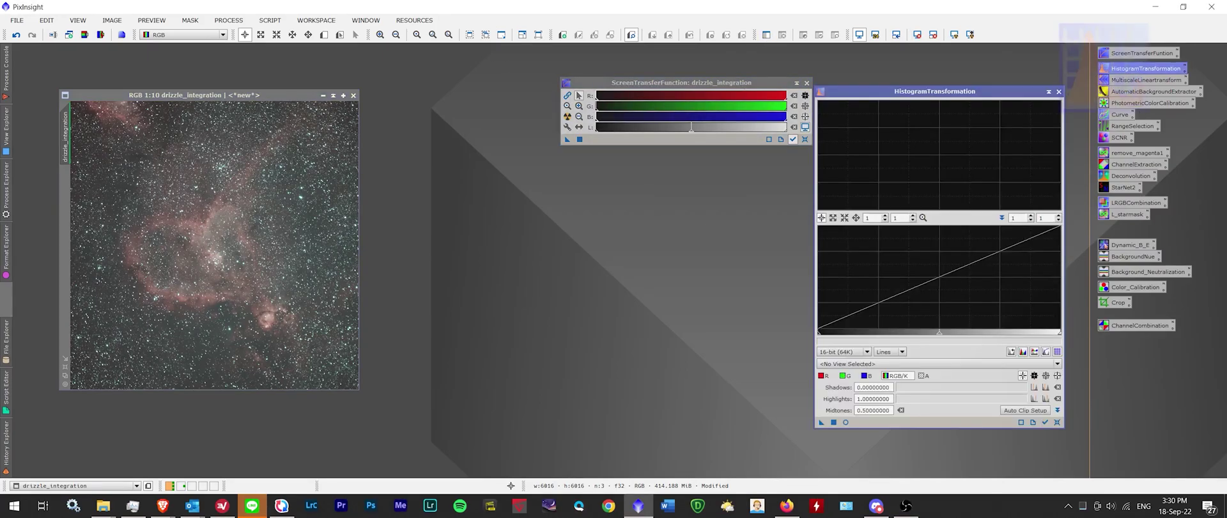
{"action": "left_click", "coordinate": [890, 364]}
{"action": "left_click", "coordinate": [890, 374]}
{"action": "left_click_drag", "start_coordinate": [897, 95], "coordinate": [753, 94]}
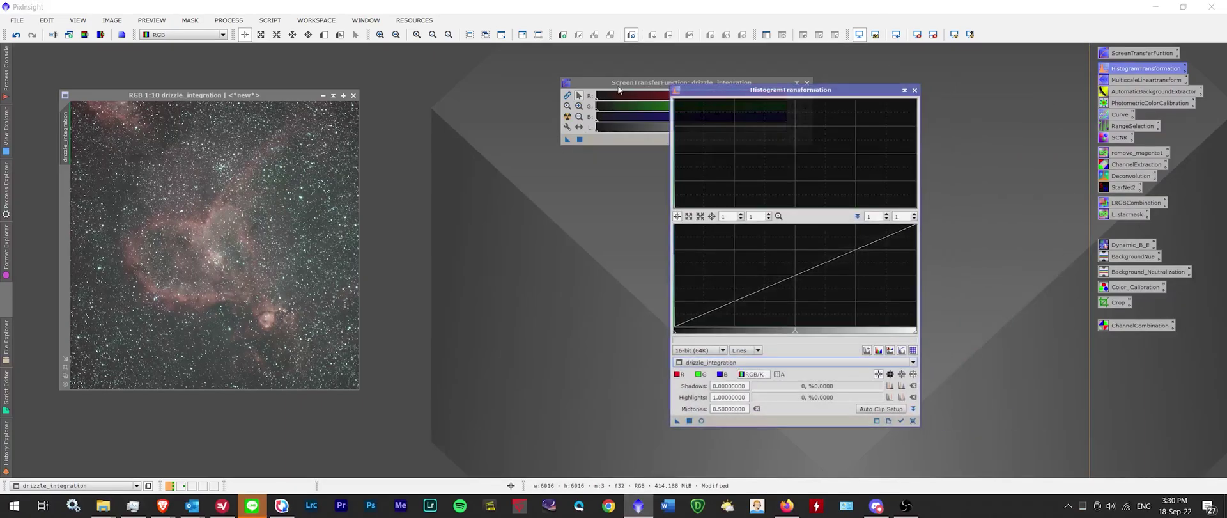
{"action": "left_click_drag", "start_coordinate": [619, 89], "coordinate": [535, 120]}
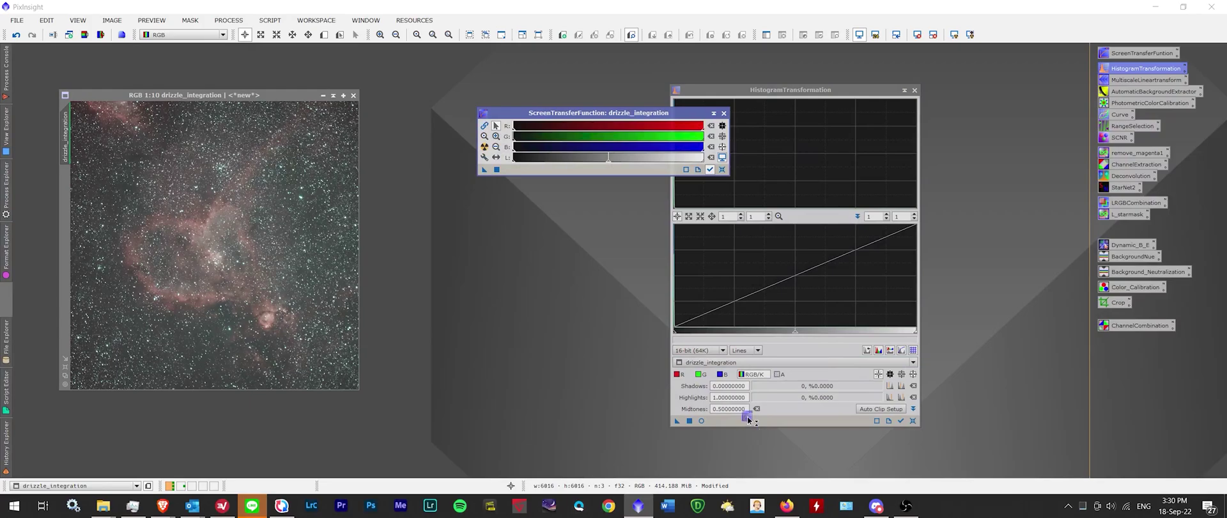
{"action": "left_click", "coordinate": [687, 421]}
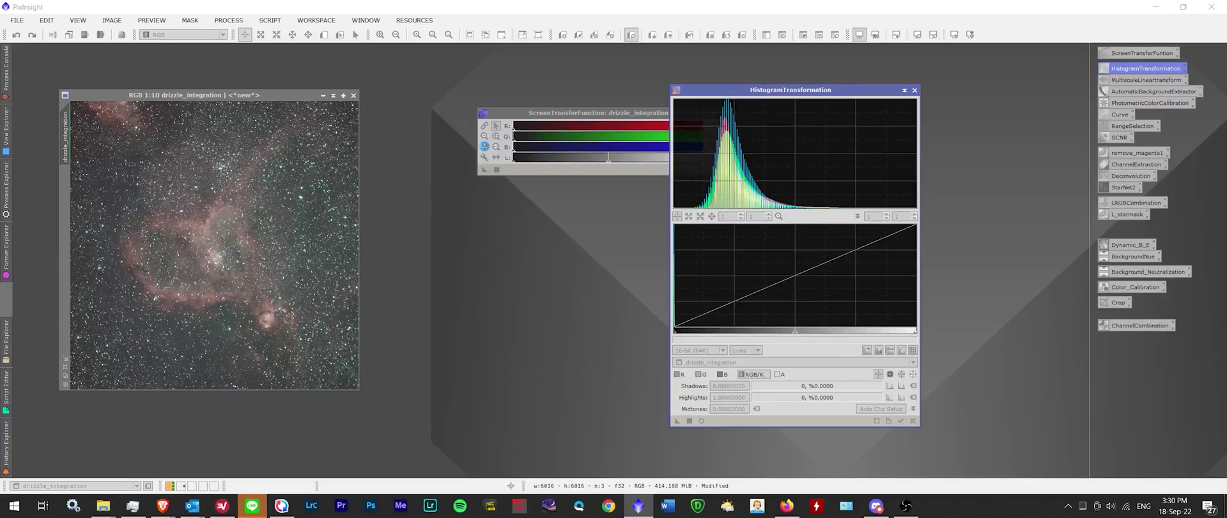
{"action": "left_click", "coordinate": [484, 146]}
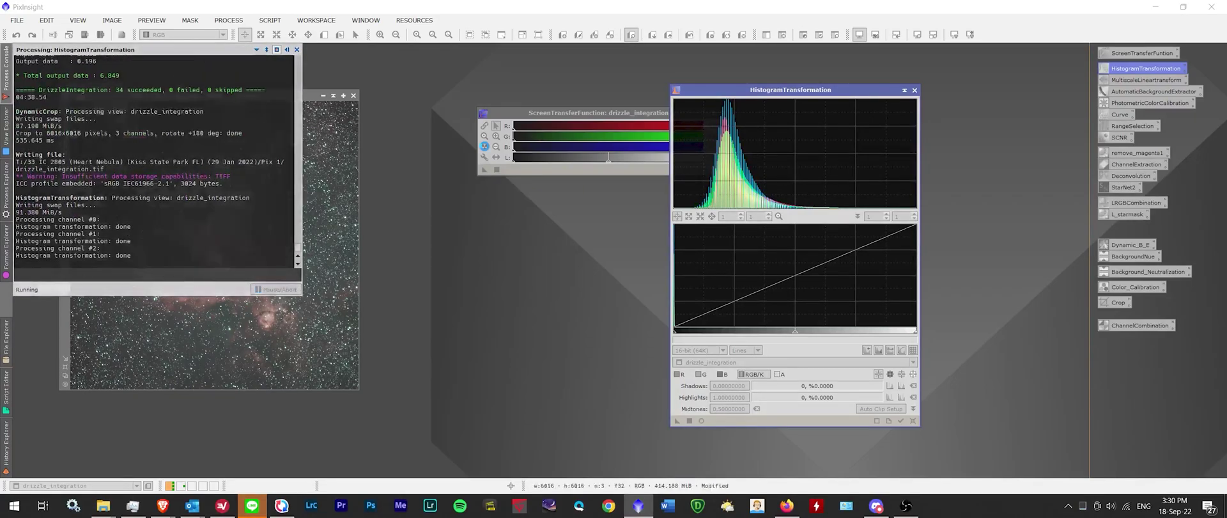
{"action": "left_click", "coordinate": [484, 147]}
{"action": "left_click", "coordinate": [484, 170]}
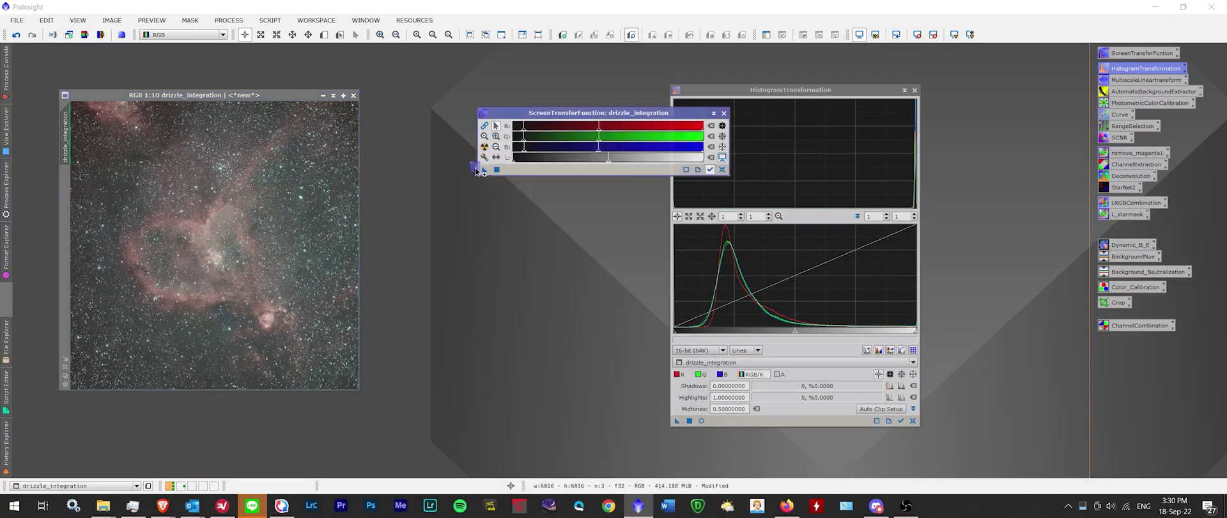
Step: Transfer the STF stretch into HistogramTransformation, apply it permanently, and close both tools
{"action": "left_click", "coordinate": [690, 420]}
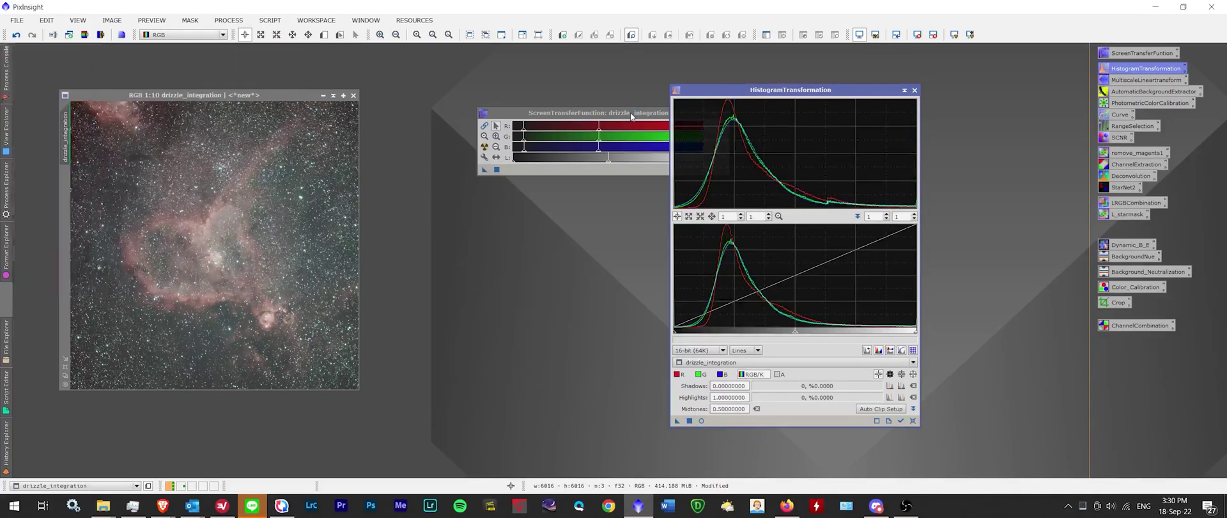
{"action": "left_click_drag", "start_coordinate": [723, 170], "coordinate": [722, 171]}
{"action": "left_click", "coordinate": [673, 102]}
{"action": "left_click", "coordinate": [655, 113]}
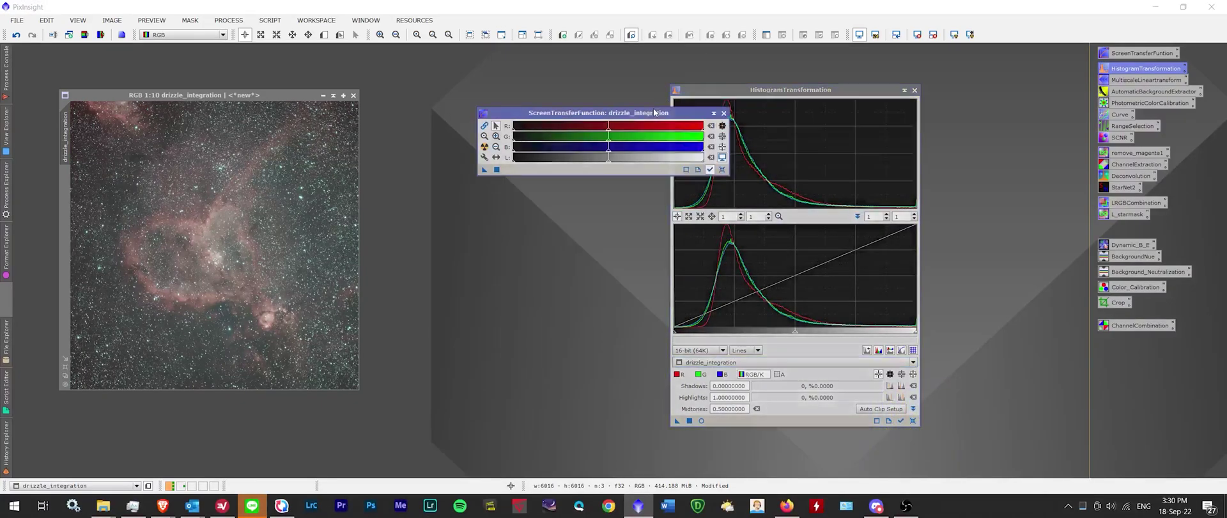
{"action": "left_click", "coordinate": [724, 113]}
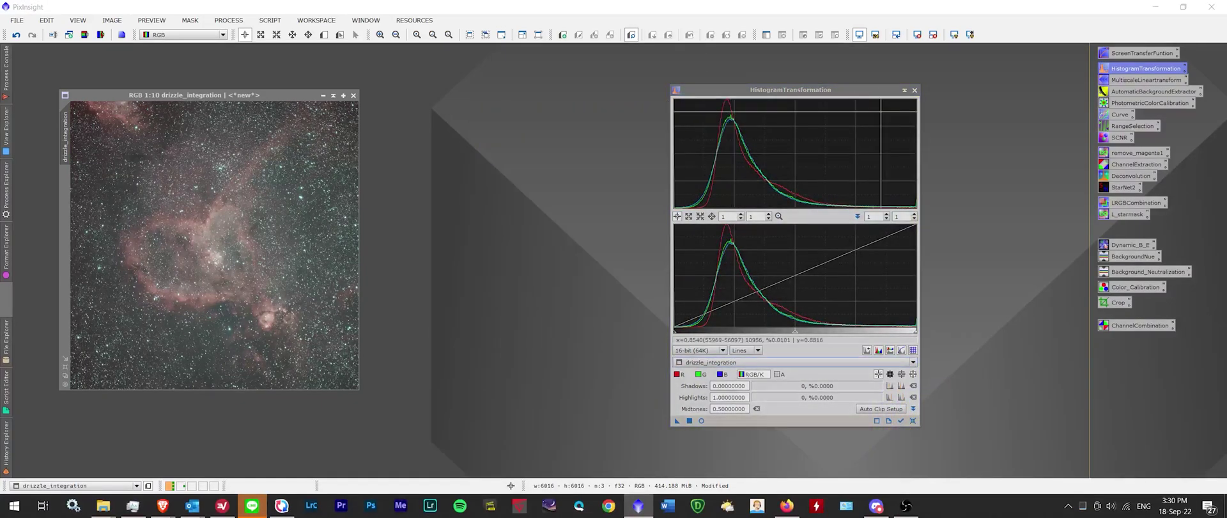
{"action": "left_click", "coordinate": [914, 90]}
{"action": "scroll", "coordinate": [203, 262], "scroll_direction": "up", "scroll_amount": 10}
{"action": "scroll", "coordinate": [203, 262], "scroll_direction": "down", "scroll_amount": 12}
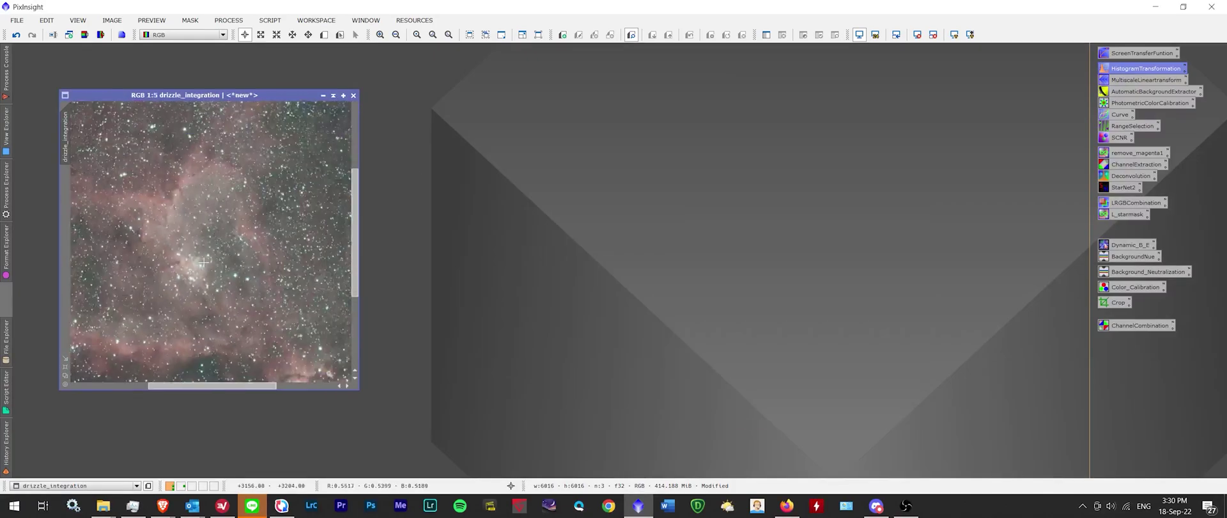
Step: Run StarNet2 with Create starmask and Linear data on drizzle_integration, producing star_mask
{"action": "double_click", "coordinate": [1123, 188]}
{"action": "left_click_drag", "start_coordinate": [1005, 190], "coordinate": [780, 152]}
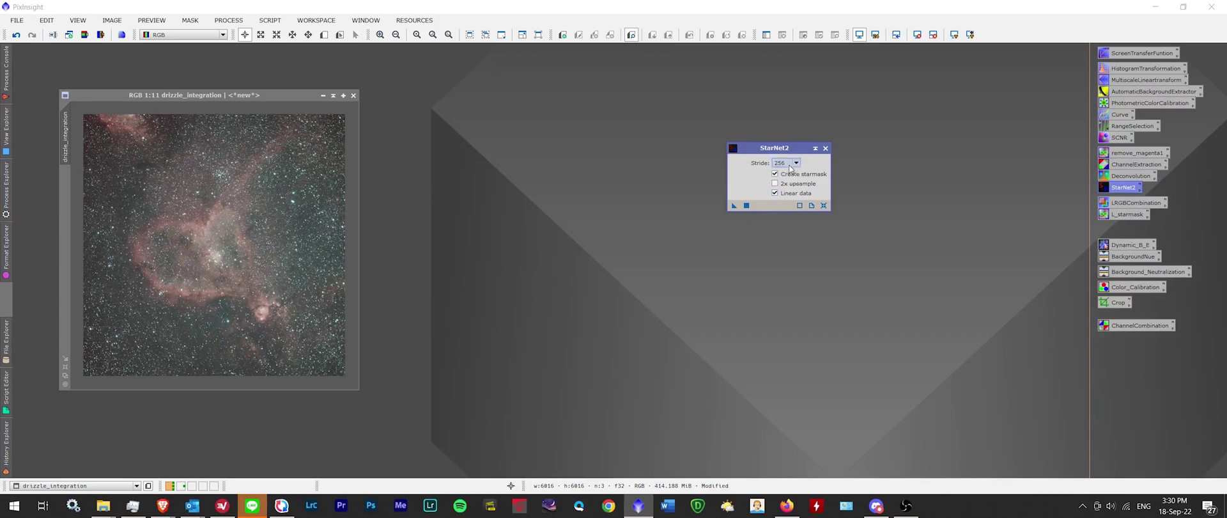
{"action": "left_click_drag", "start_coordinate": [734, 206], "coordinate": [300, 232]}
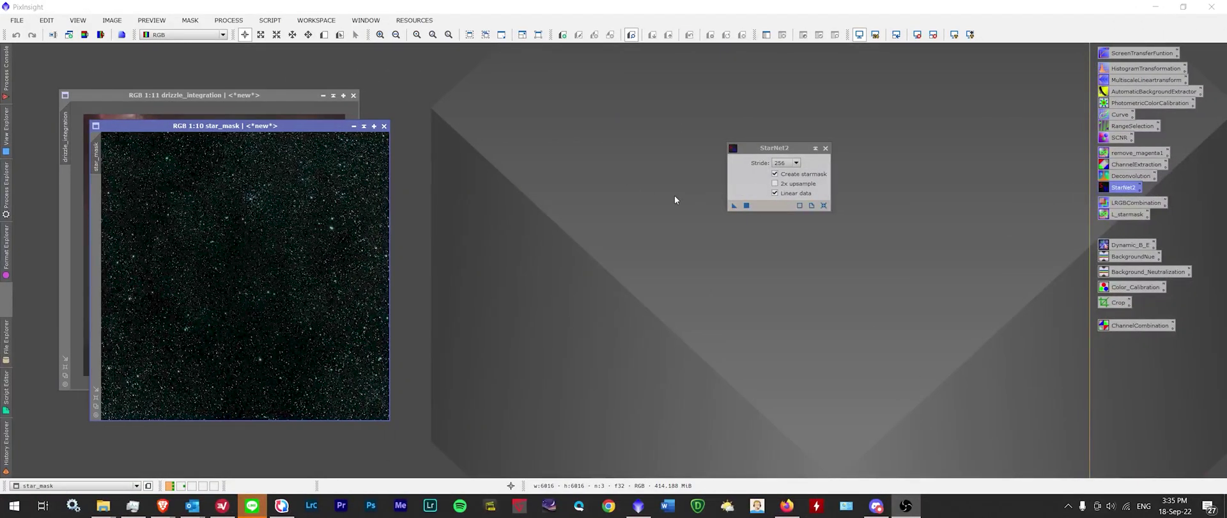
Step: Apply SCNR Average Neutral green removal at amount 0.90 to star_mask
{"action": "mouse_move", "coordinate": [230, 125]}
{"action": "left_mouse_down"}
{"action": "mouse_move", "coordinate": [661, 95]}
{"action": "mouse_move", "coordinate": [617, 94]}
{"action": "left_mouse_up"}
{"action": "scroll", "coordinate": [663, 184], "scroll_direction": "up", "scroll_amount": 5}
{"action": "scroll", "coordinate": [663, 185], "scroll_direction": "down", "scroll_amount": 5}
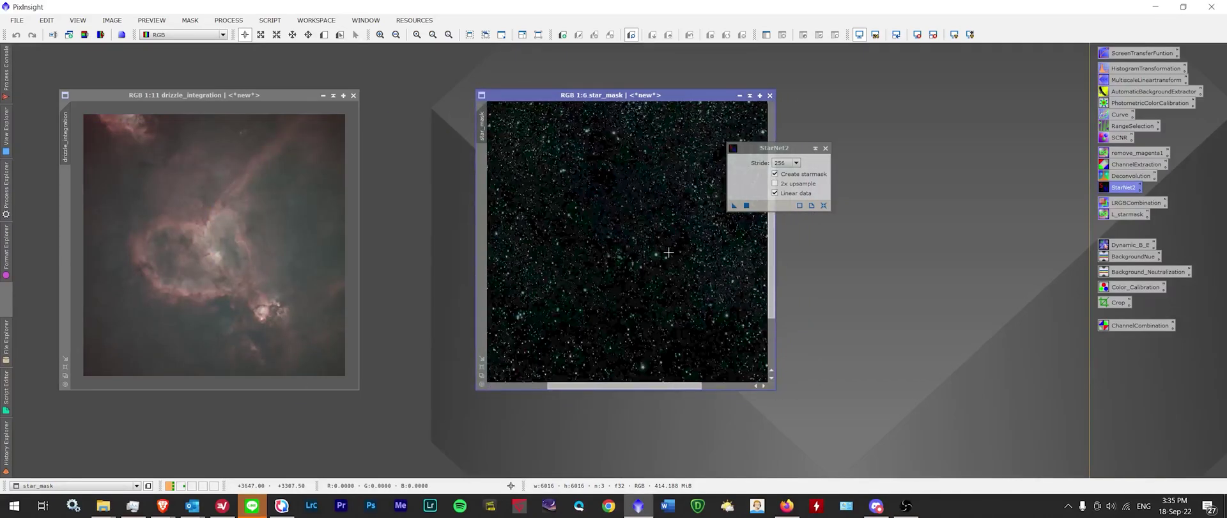
{"action": "left_click", "coordinate": [826, 148]}
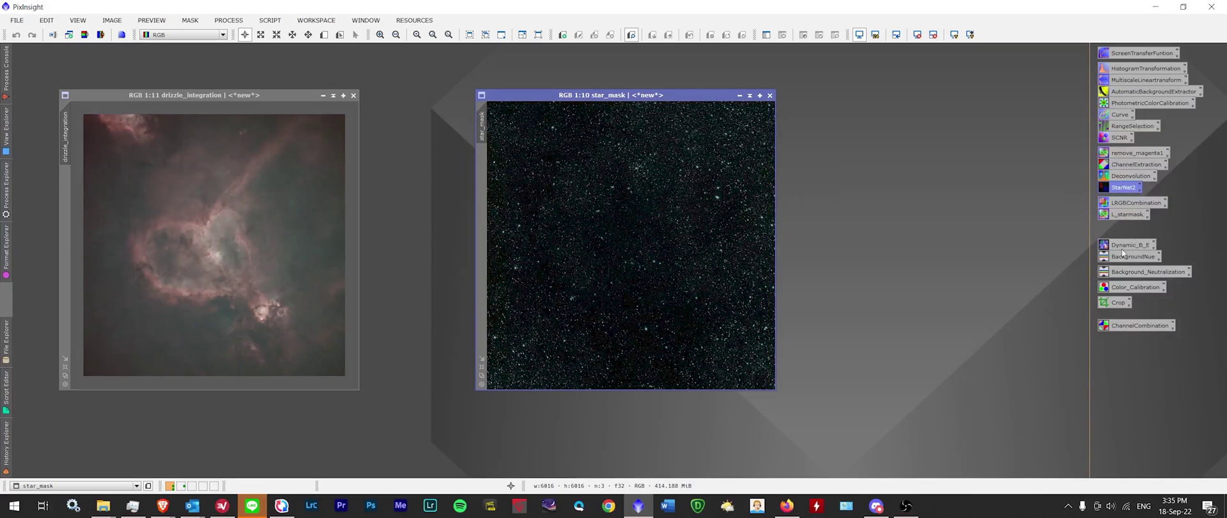
{"action": "double_click", "coordinate": [1119, 137]}
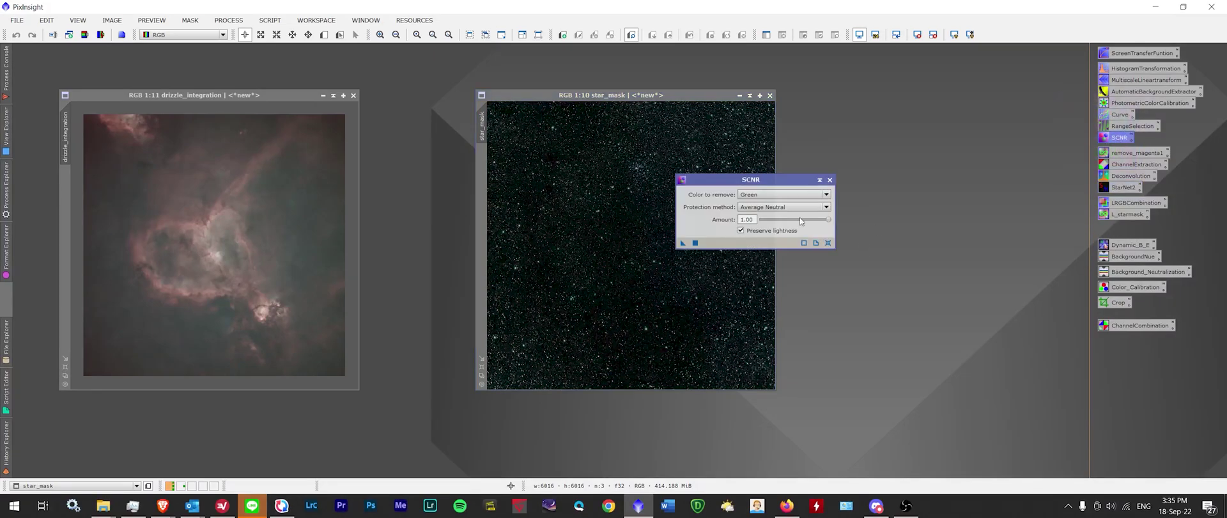
{"action": "left_click_drag", "start_coordinate": [829, 220], "coordinate": [816, 222]}
{"action": "left_click_drag", "start_coordinate": [683, 242], "coordinate": [638, 242]}
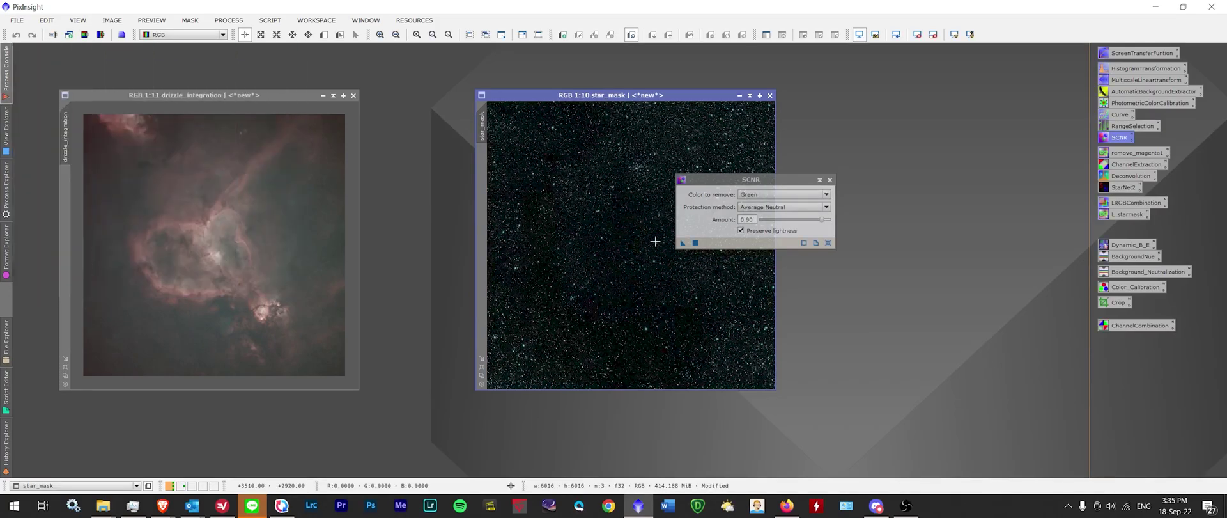
{"action": "left_click", "coordinate": [829, 180]}
{"action": "scroll", "coordinate": [670, 208], "scroll_direction": "up", "scroll_amount": 5}
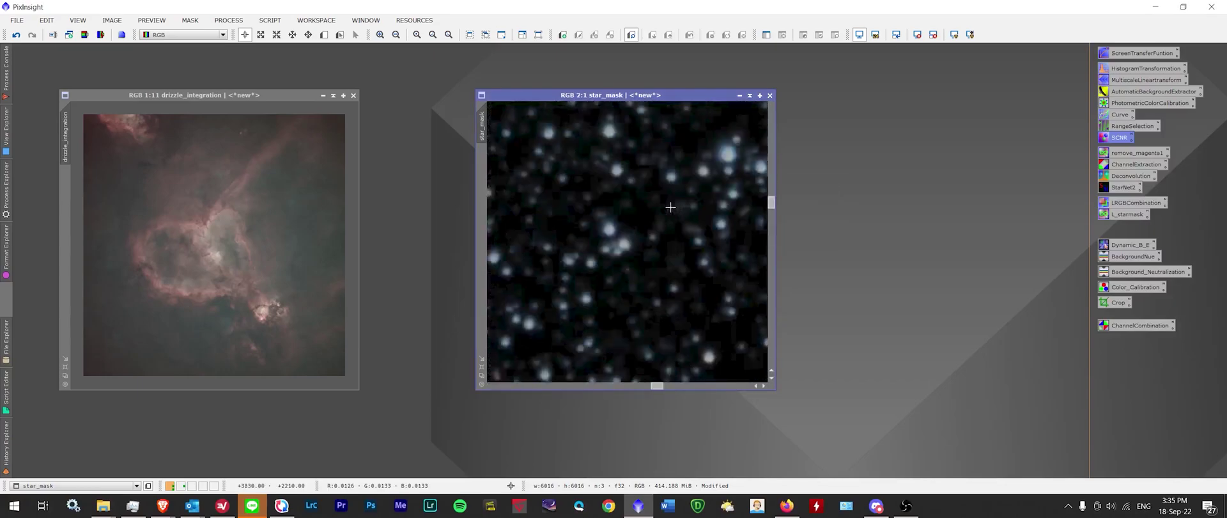
{"action": "scroll", "coordinate": [670, 208], "scroll_direction": "up", "scroll_amount": 5}
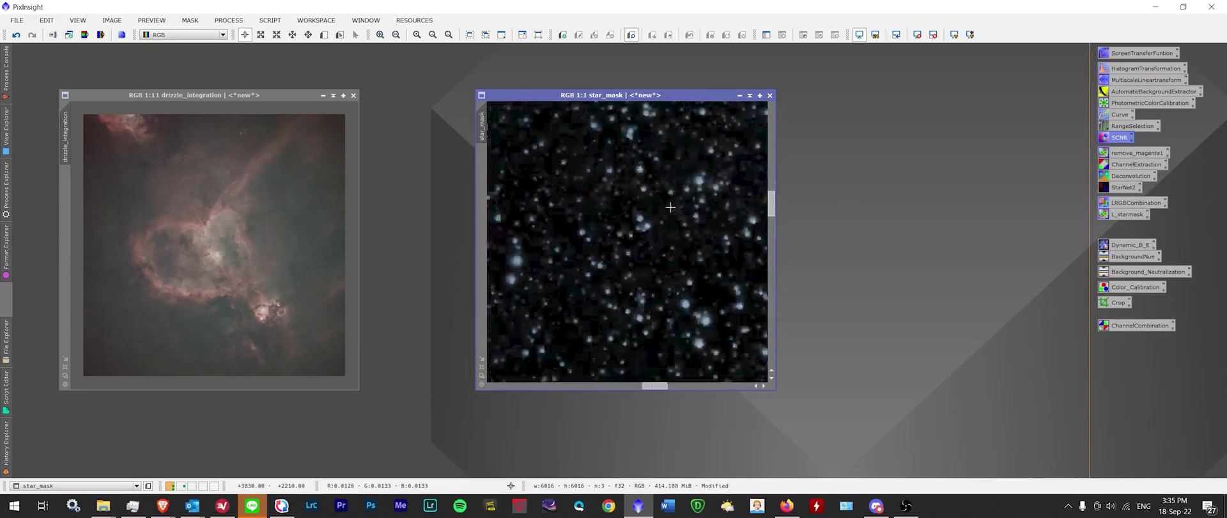
{"action": "scroll", "coordinate": [668, 205], "scroll_direction": "down", "scroll_amount": 8}
{"action": "left_click_drag", "start_coordinate": [610, 99], "coordinate": [822, 108]}
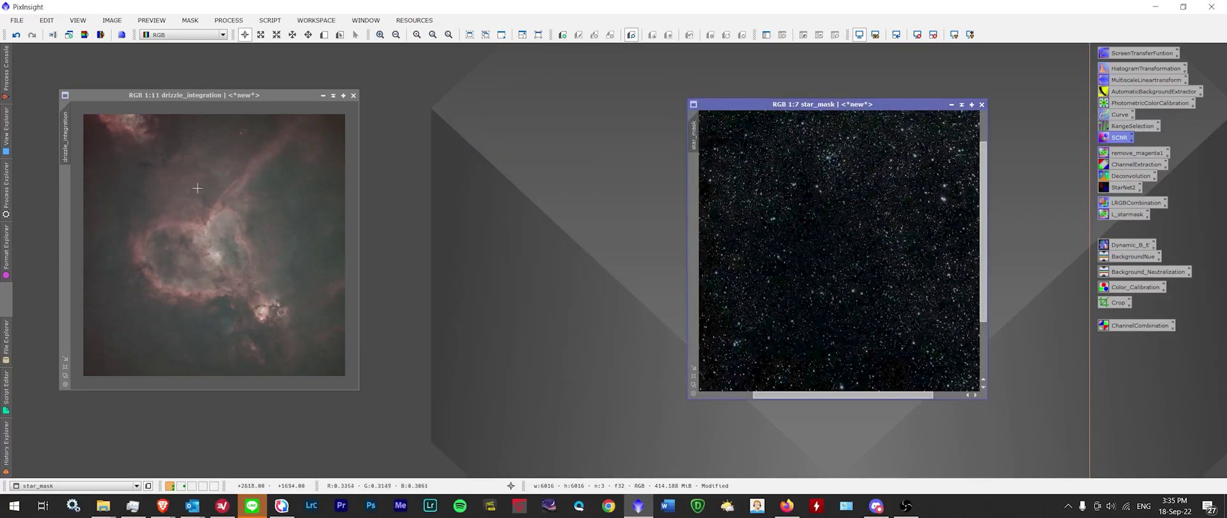
Step: Save drizzle_integration as 'drizzle_integration No st' TIFF in 32-bit floating point
{"action": "left_click", "coordinate": [204, 94]}
{"action": "left_click", "coordinate": [17, 20]}
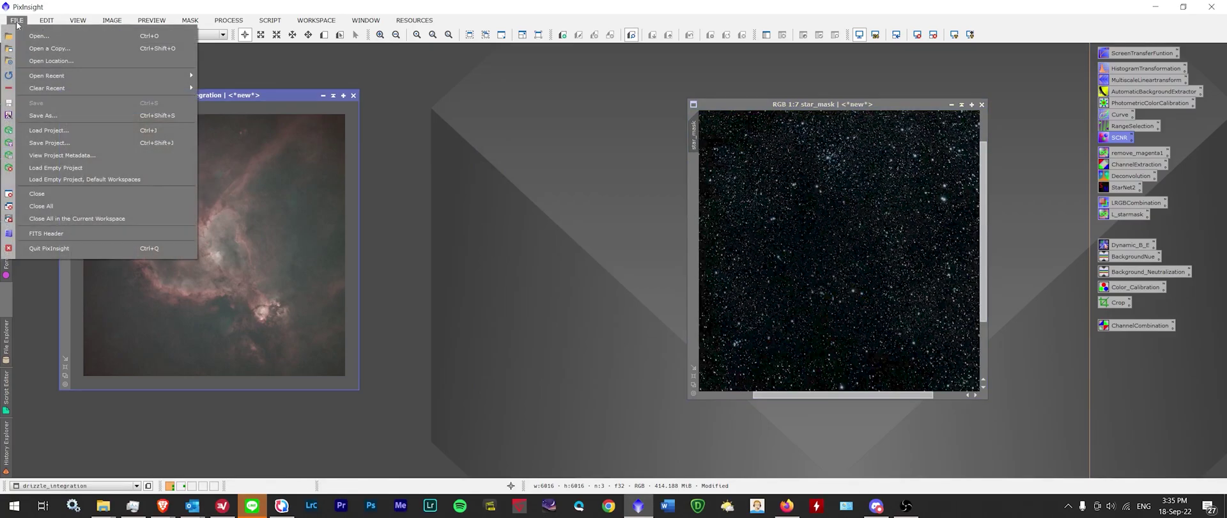
{"action": "left_click", "coordinate": [46, 115]}
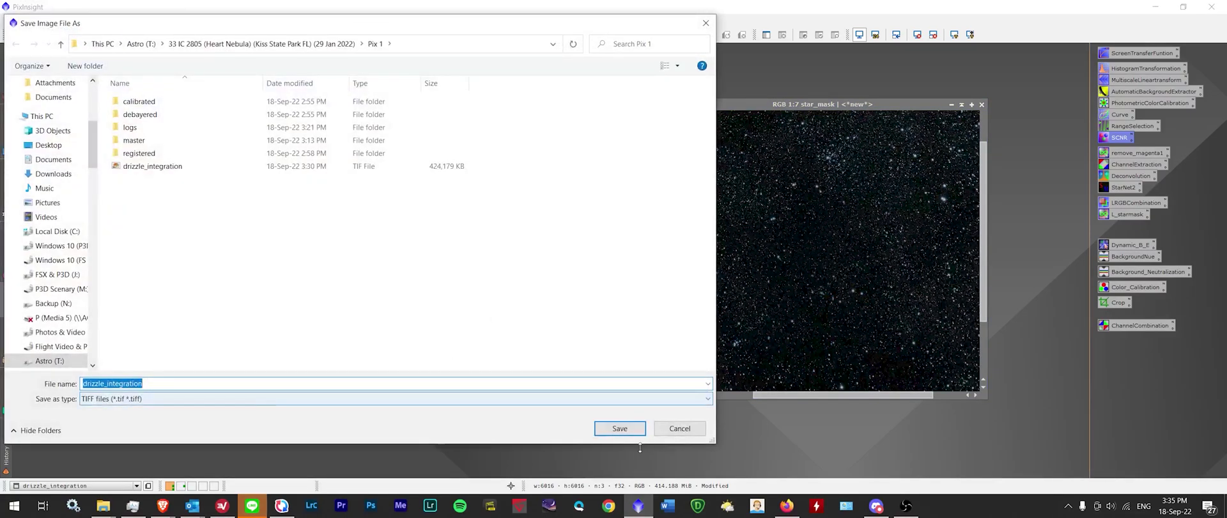
{"action": "left_click", "coordinate": [549, 383]}
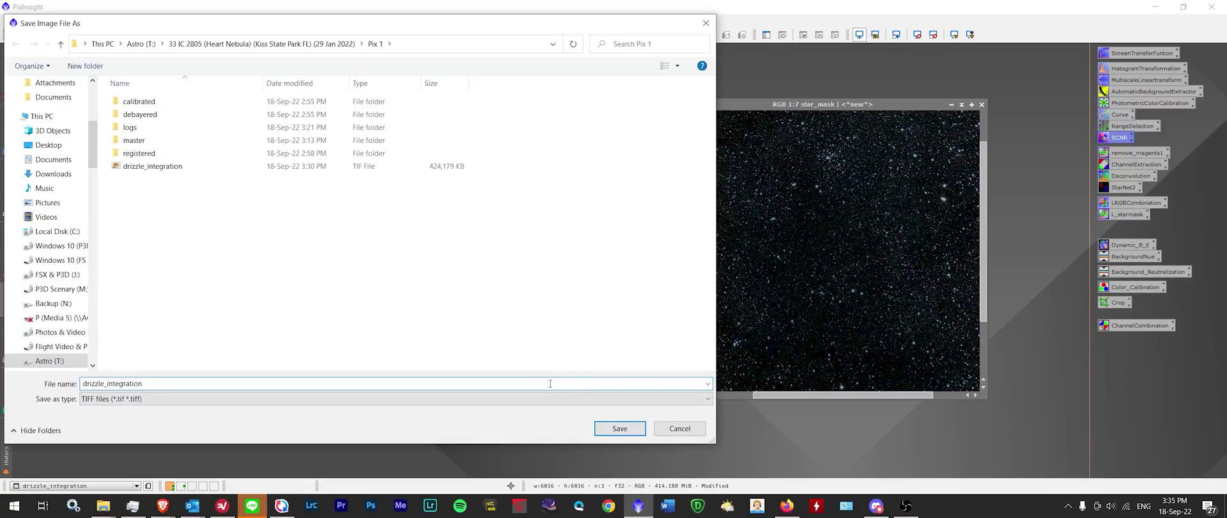
{"action": "type", "text": "No st"}
{"action": "key", "text": "Return"}
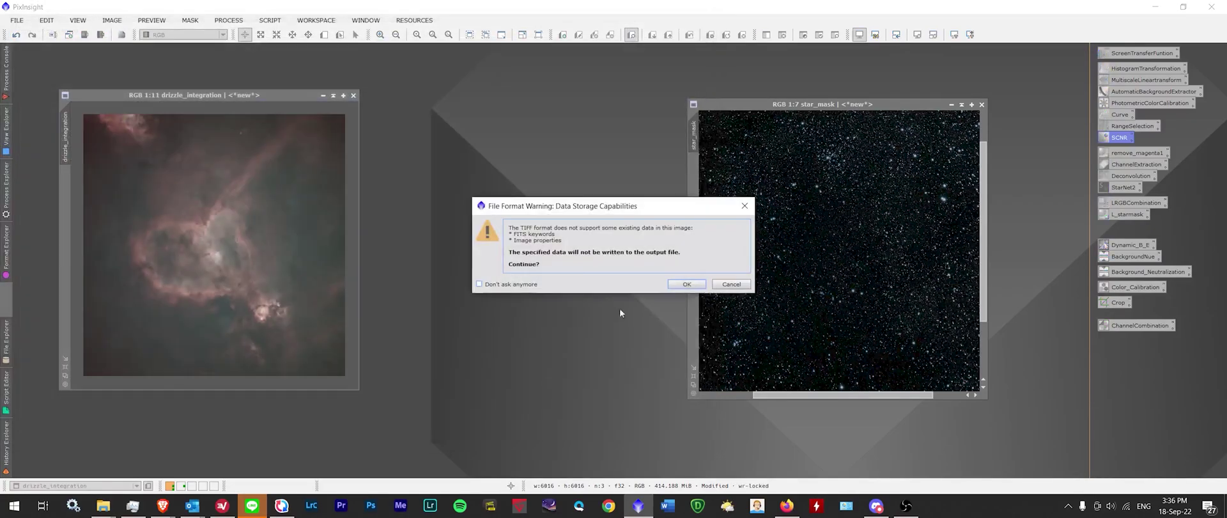
{"action": "left_click", "coordinate": [694, 286]}
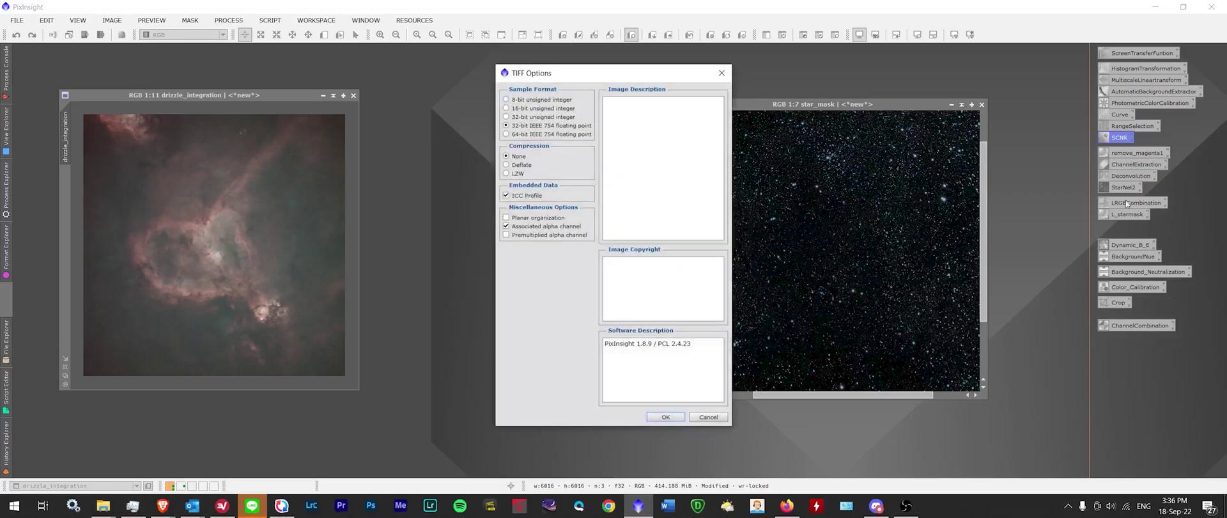
{"action": "left_click", "coordinate": [665, 415]}
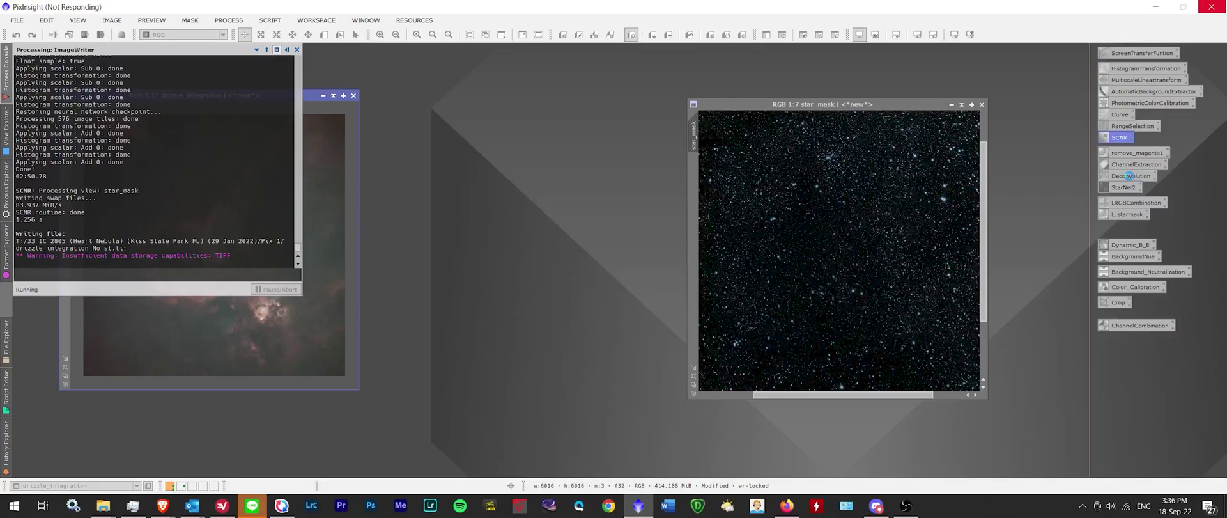
Step: Apply Deconvolution to star_mask: PSF StdDev 3.00, shape 1.25, 10 Regularized Richardson-Lucy iterations
{"action": "double_click", "coordinate": [1129, 176]}
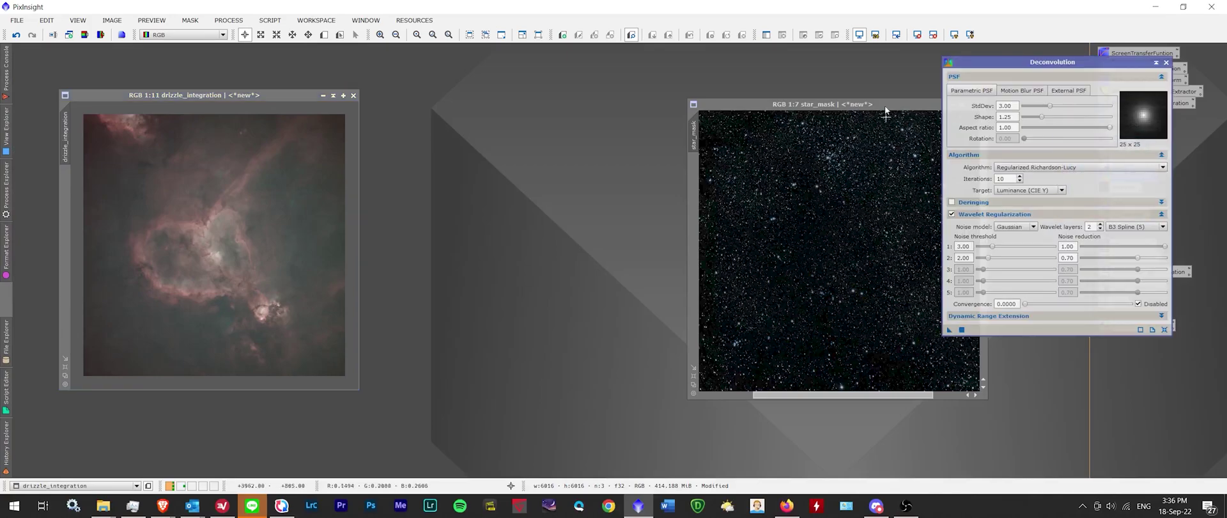
{"action": "left_click_drag", "start_coordinate": [869, 105], "coordinate": [680, 96]}
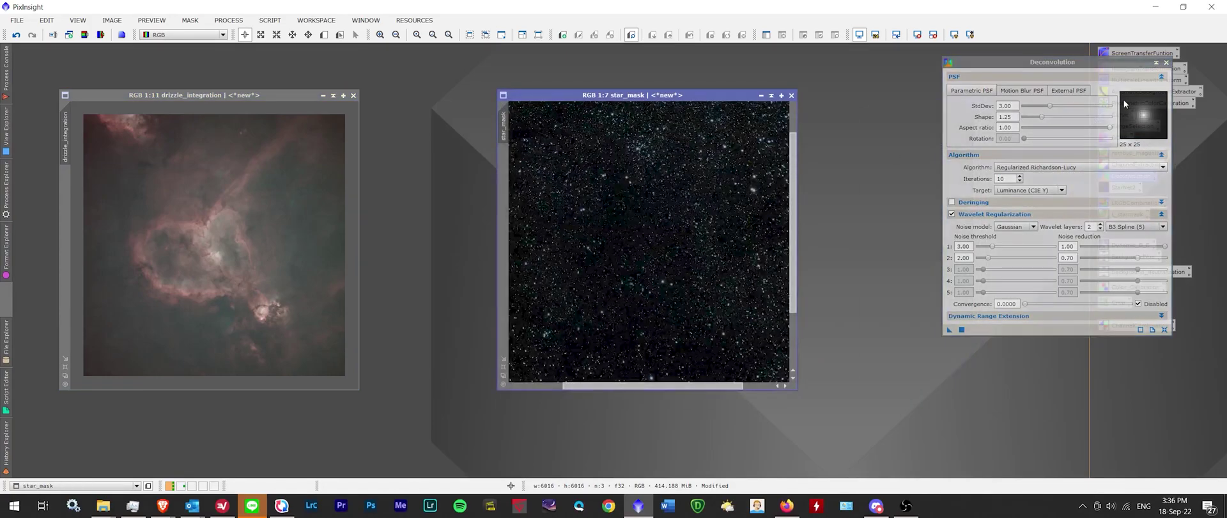
{"action": "left_click_drag", "start_coordinate": [1063, 65], "coordinate": [958, 100]}
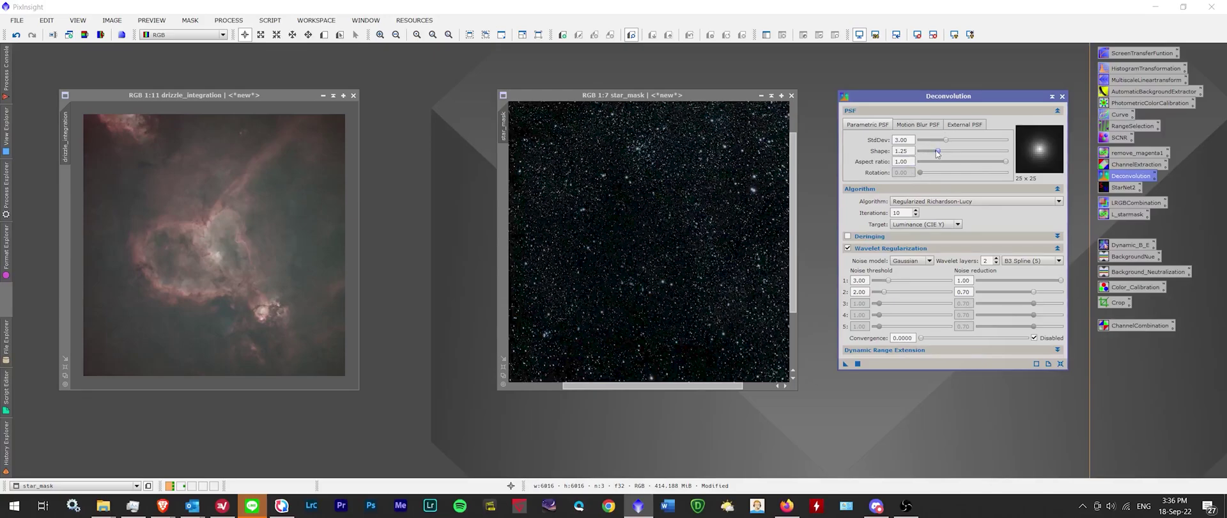
{"action": "mouse_move", "coordinate": [937, 151]}
{"action": "left_mouse_down"}
{"action": "mouse_move", "coordinate": [968, 152]}
{"action": "mouse_move", "coordinate": [921, 140]}
{"action": "left_mouse_up"}
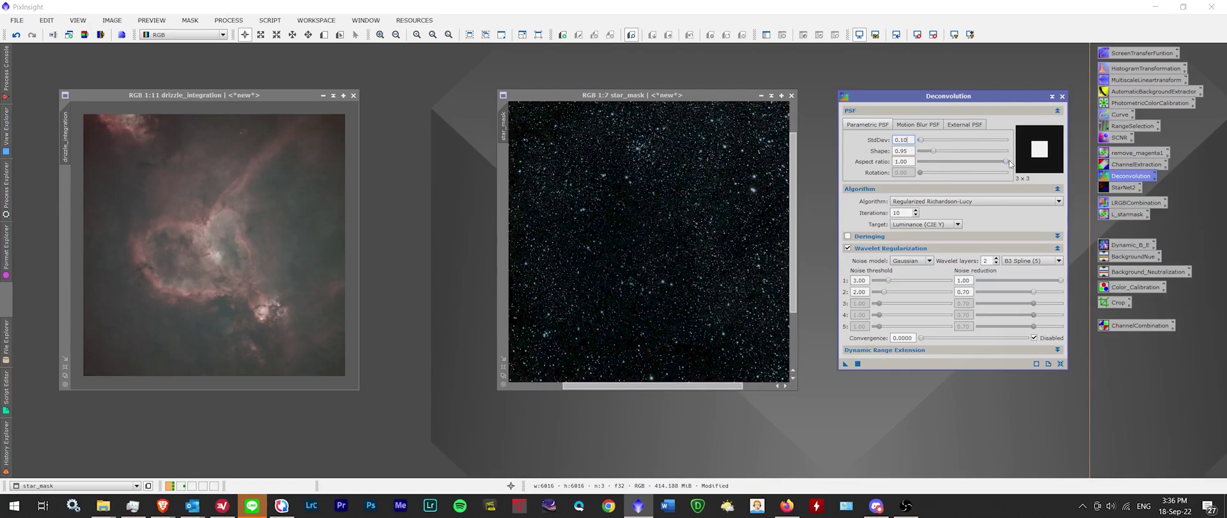
{"action": "left_click", "coordinate": [1062, 95]}
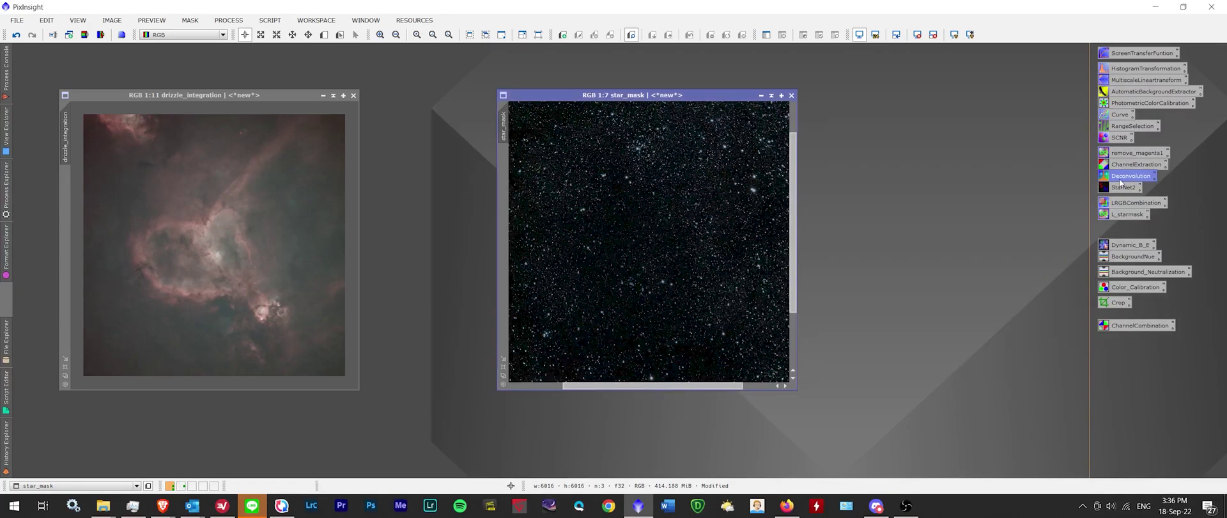
{"action": "double_click", "coordinate": [1120, 182]}
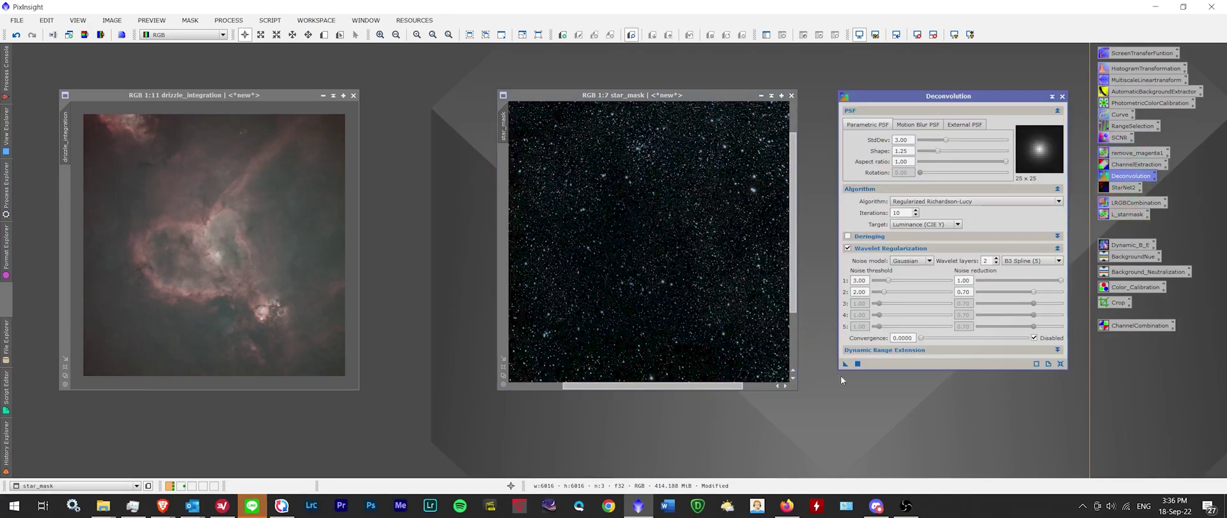
{"action": "left_click_drag", "start_coordinate": [846, 363], "coordinate": [609, 248]}
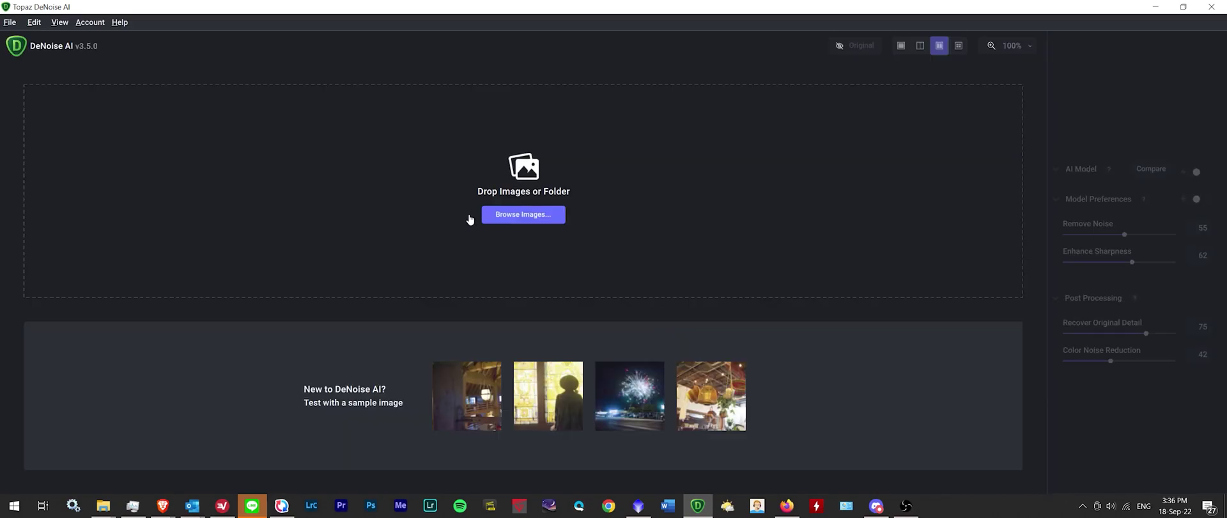
Step: Load drizzle_integration No st.tif from the Pix 1 folder, denoise it with Severe Noise, and bring up Save Image
{"action": "left_click", "coordinate": [527, 210]}
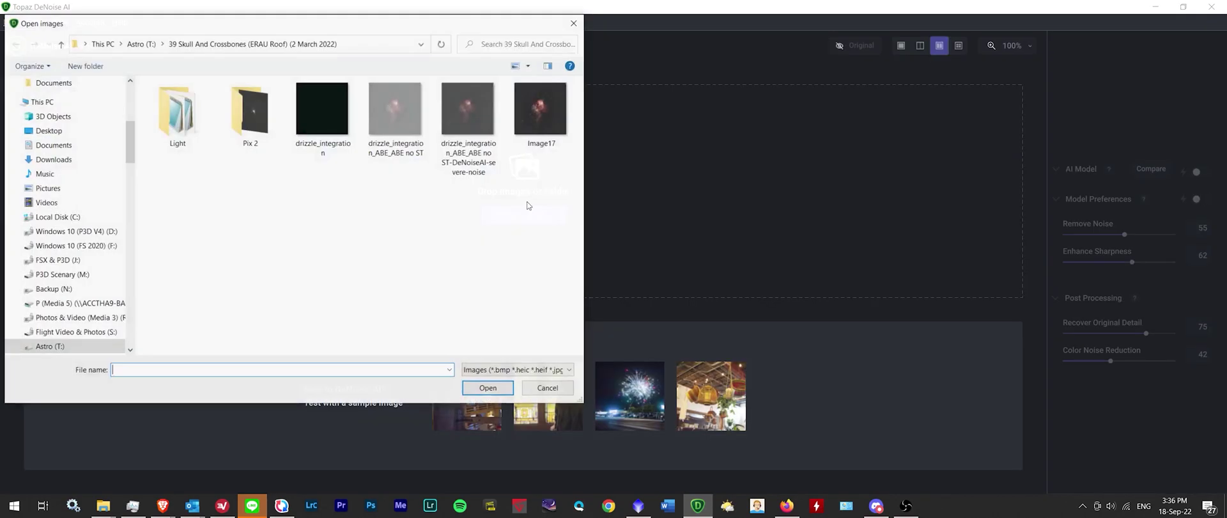
{"action": "left_click", "coordinate": [385, 42]}
{"action": "type", "text": "T:\\33 IC 2805 (Heart Nebula) (Kiss State Park FL) (29 Jan 2022)"}
{"action": "key", "text": "Return"}
{"action": "left_click", "coordinate": [186, 152]}
{"action": "double_click", "coordinate": [185, 152]}
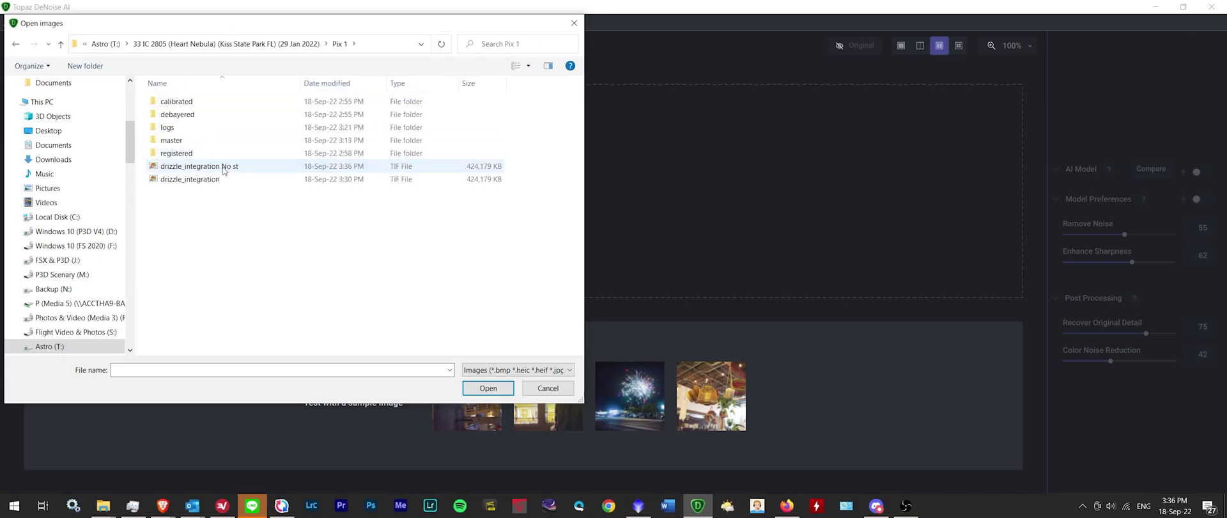
{"action": "left_click", "coordinate": [224, 168]}
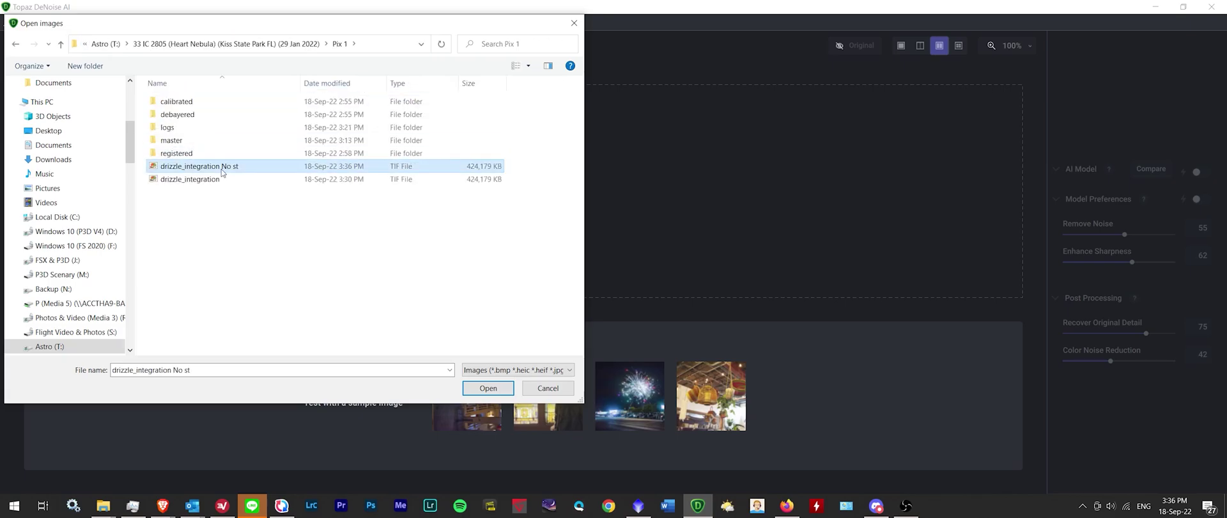
{"action": "left_click", "coordinate": [491, 390]}
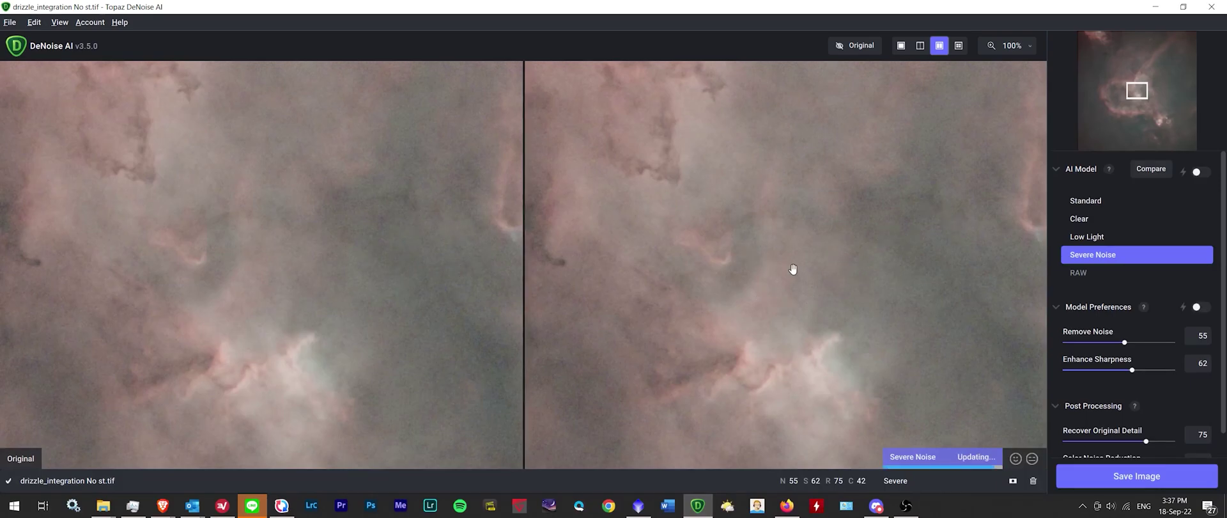
{"action": "left_click", "coordinate": [1123, 478]}
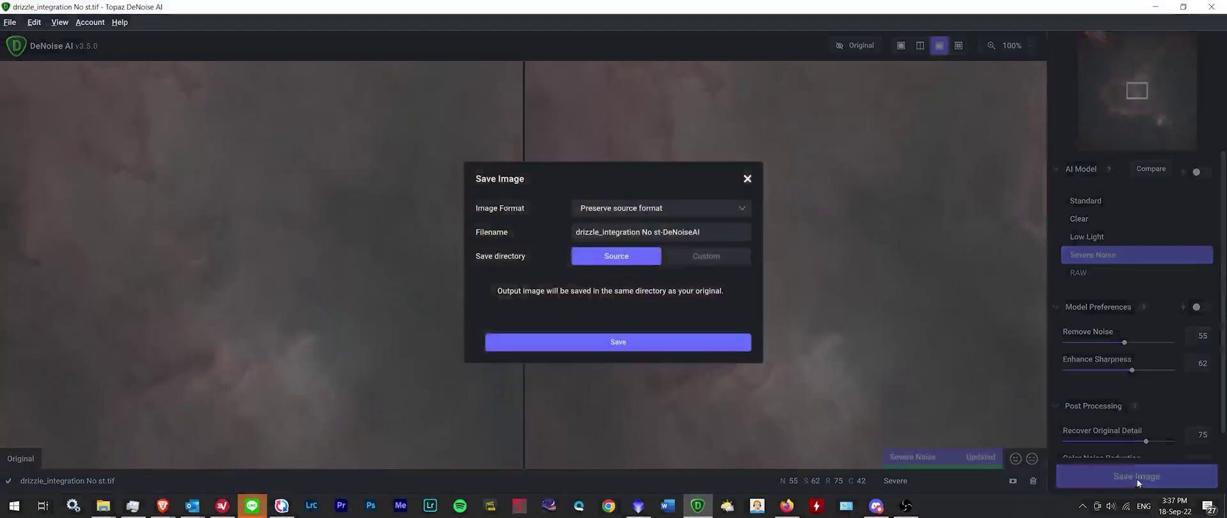
Step: Save the denoised copy, then compare star_mask before and after Deconvolution and keep the deconvolved result
{"action": "left_click", "coordinate": [621, 346]}
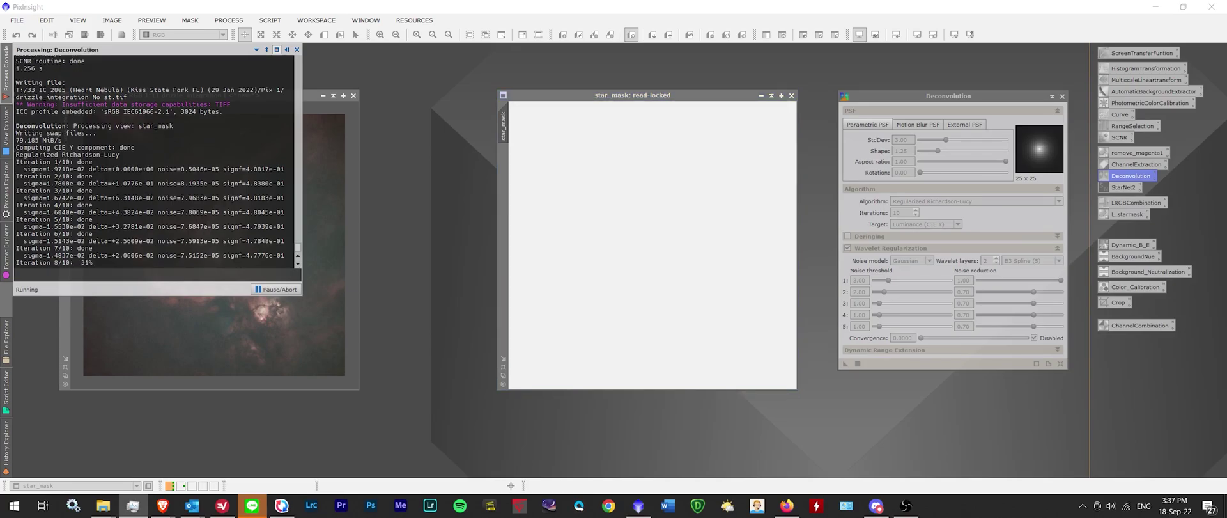
{"action": "left_click", "coordinate": [623, 292]}
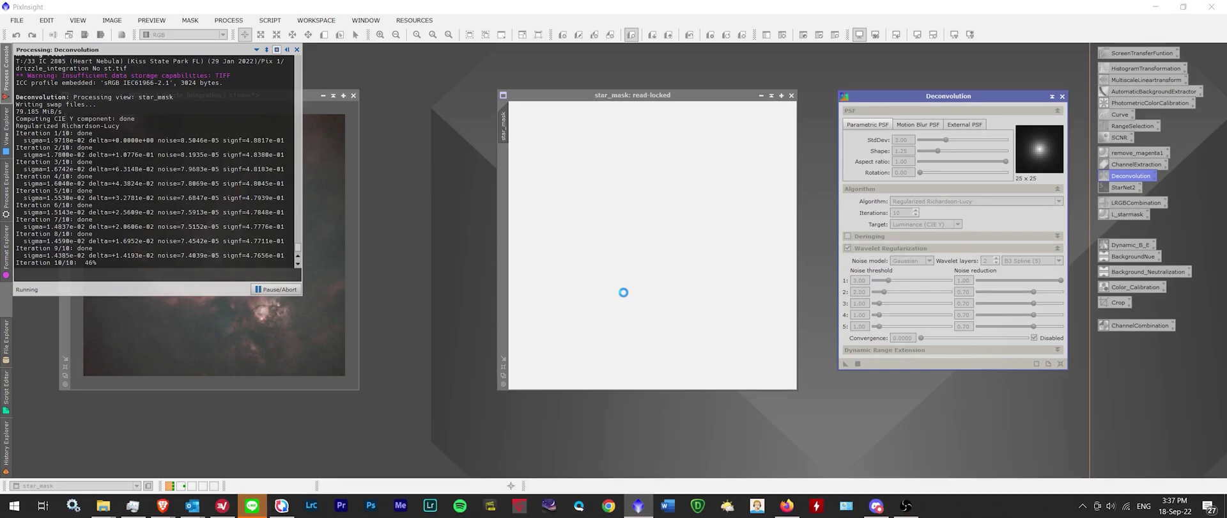
{"action": "left_click", "coordinate": [624, 293]}
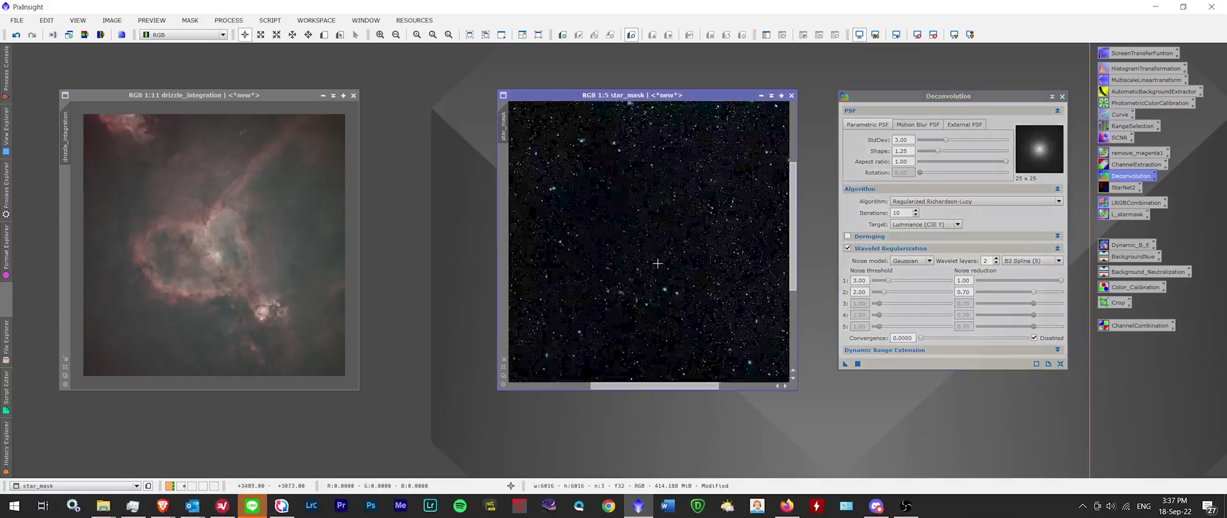
{"action": "scroll", "coordinate": [643, 297], "scroll_direction": "up", "scroll_amount": 9}
{"action": "left_click", "coordinate": [16, 34]}
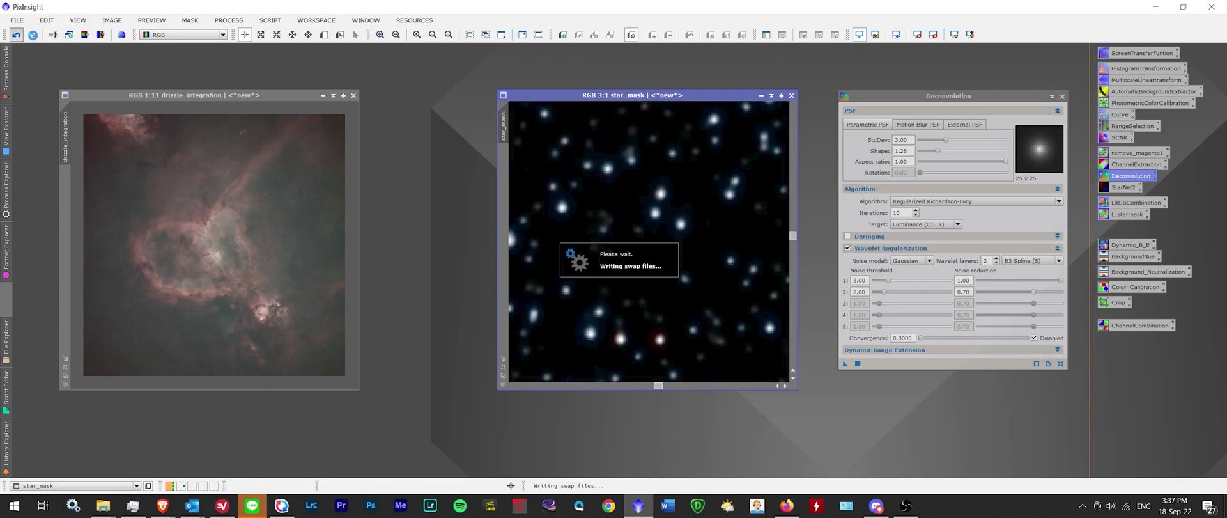
{"action": "left_click", "coordinate": [33, 36]}
{"action": "scroll", "coordinate": [683, 252], "scroll_direction": "down", "scroll_amount": 10}
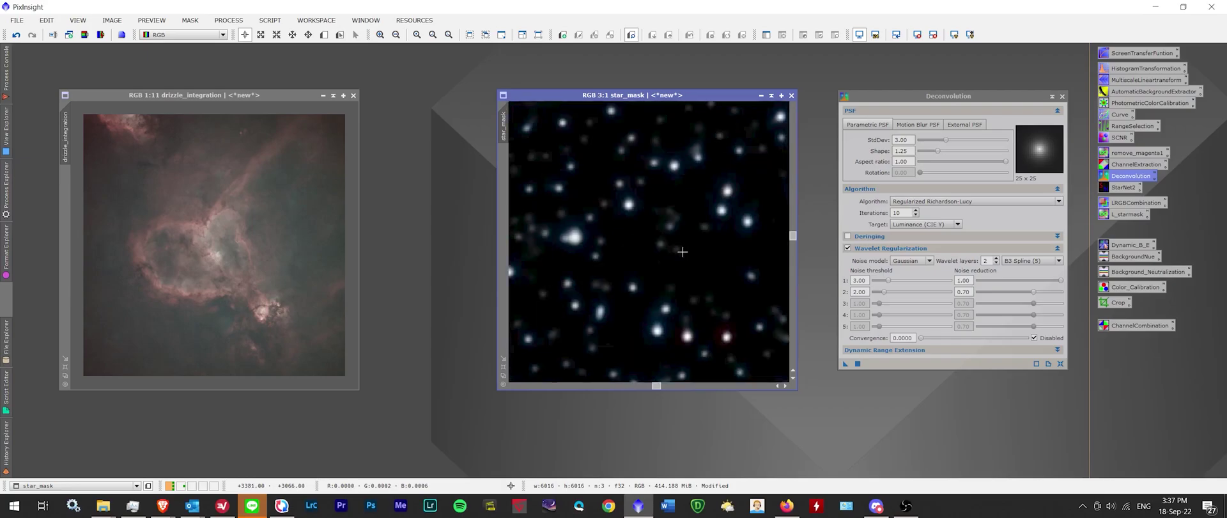
Step: Close Deconvolution and shape an S-curve in CurvesTransformation with Real-Time Preview on
{"action": "scroll", "coordinate": [683, 252], "scroll_direction": "down", "scroll_amount": 3}
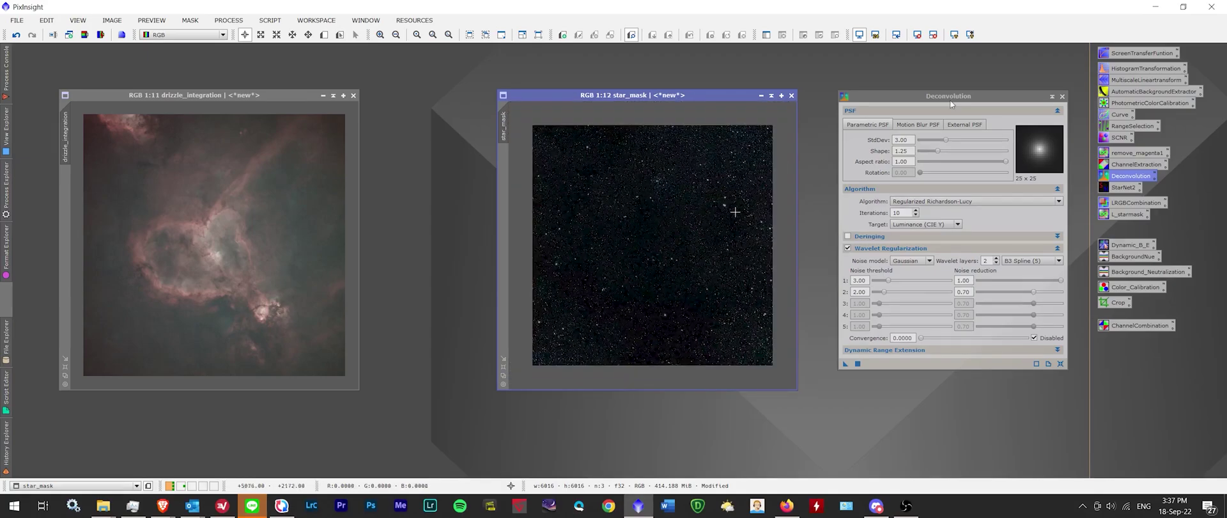
{"action": "left_click", "coordinate": [1062, 96]}
{"action": "scroll", "coordinate": [180, 265], "scroll_direction": "up", "scroll_amount": 1}
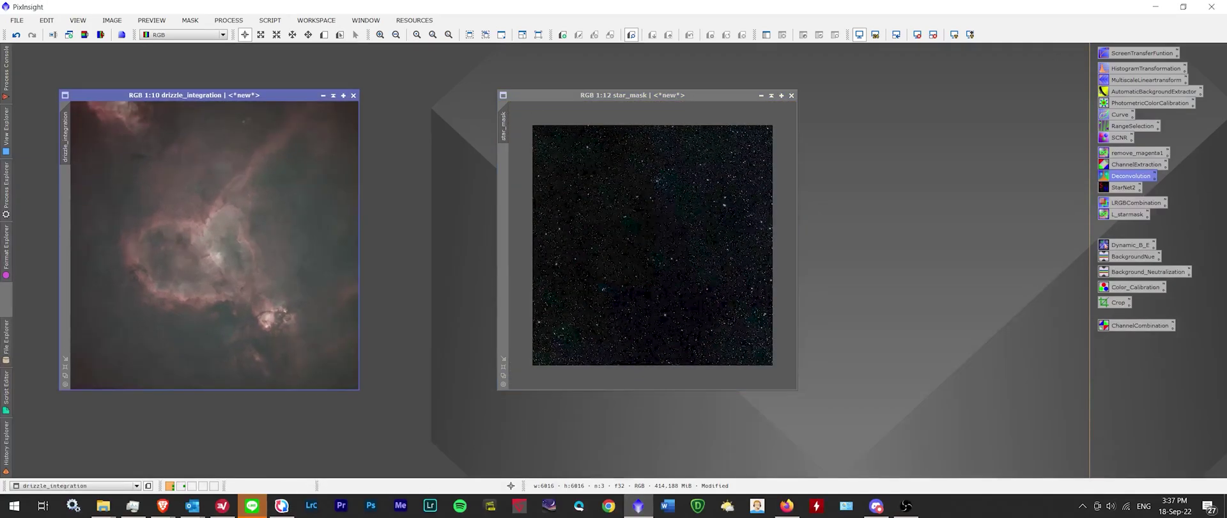
{"action": "double_click", "coordinate": [1117, 115]}
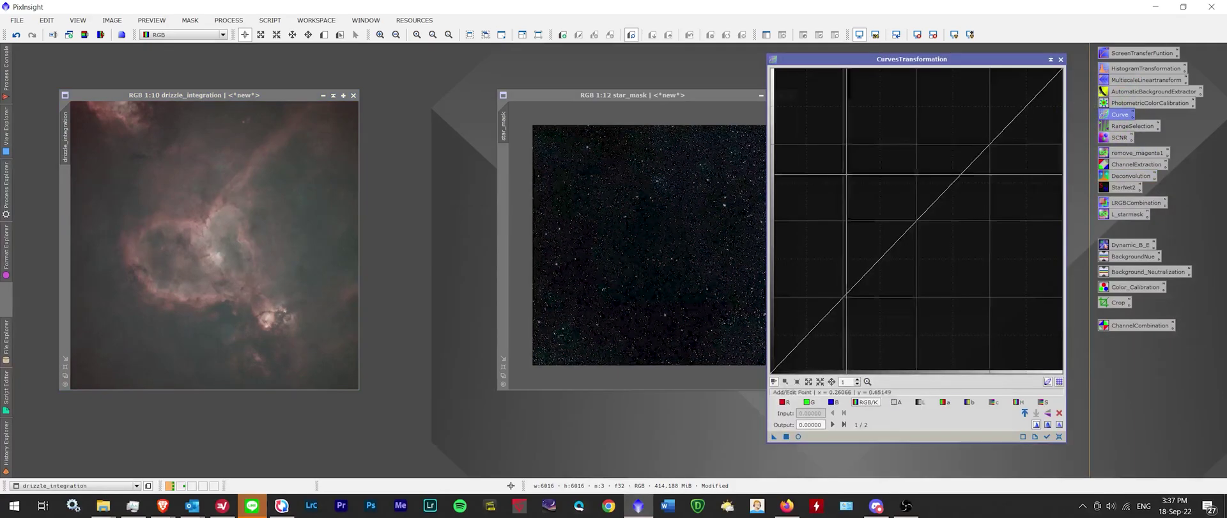
{"action": "left_click", "coordinate": [798, 437]}
{"action": "left_click_drag", "start_coordinate": [863, 281], "coordinate": [861, 311]}
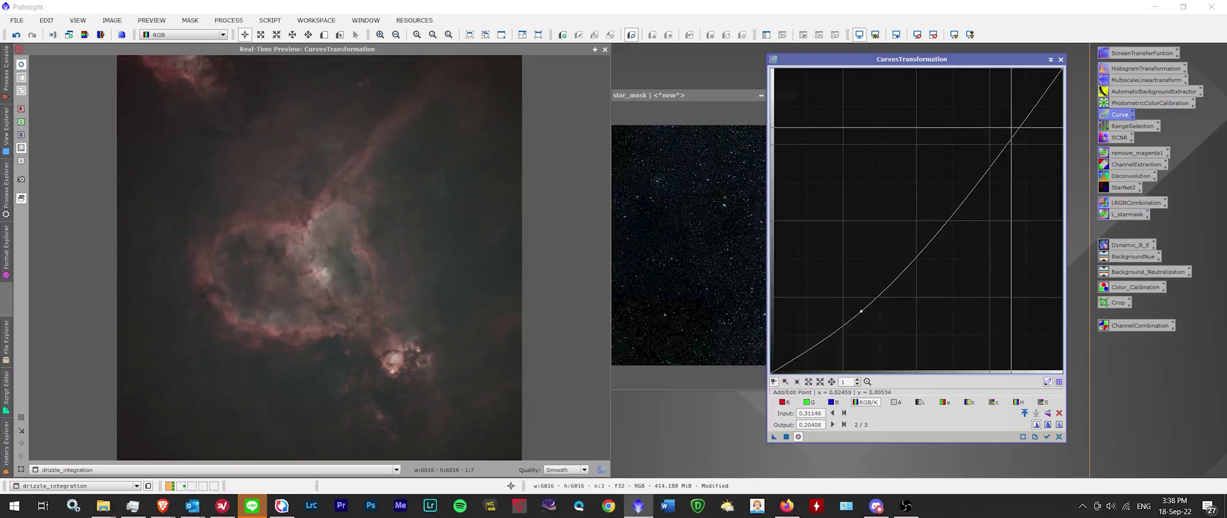
{"action": "left_click_drag", "start_coordinate": [977, 183], "coordinate": [959, 140]}
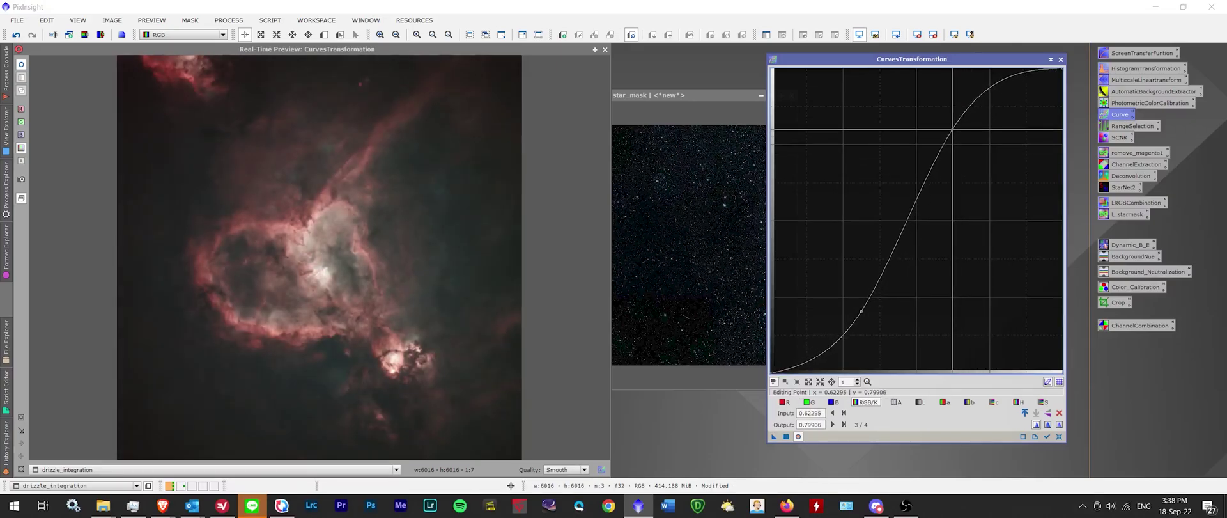
{"action": "left_click_drag", "start_coordinate": [952, 129], "coordinate": [956, 134]}
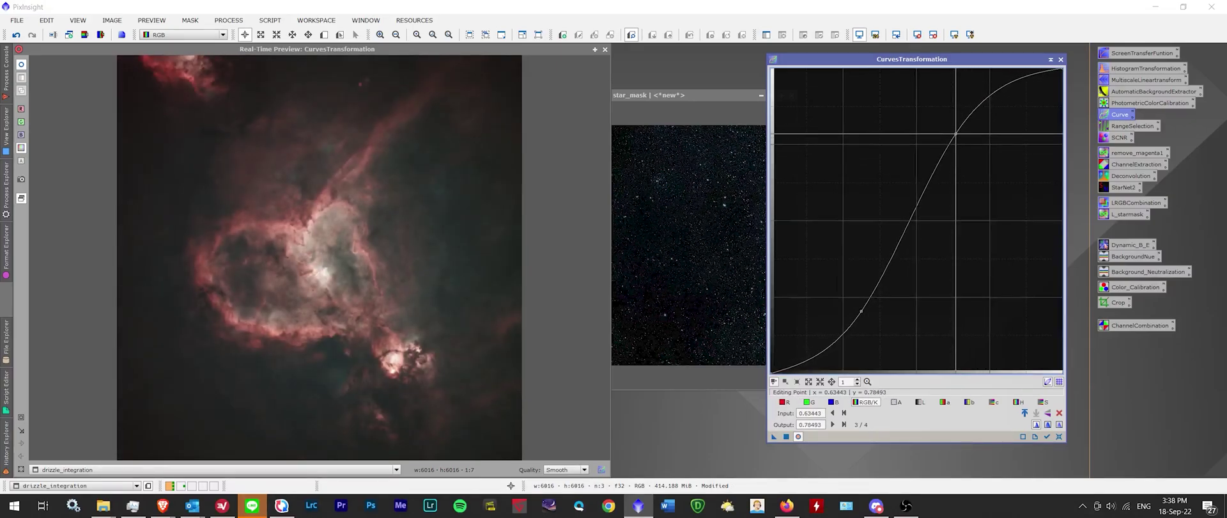
Step: Apply the S-curve to drizzle_integration, reset and close Curves, and enlarge the image window
{"action": "left_click", "coordinate": [786, 437]}
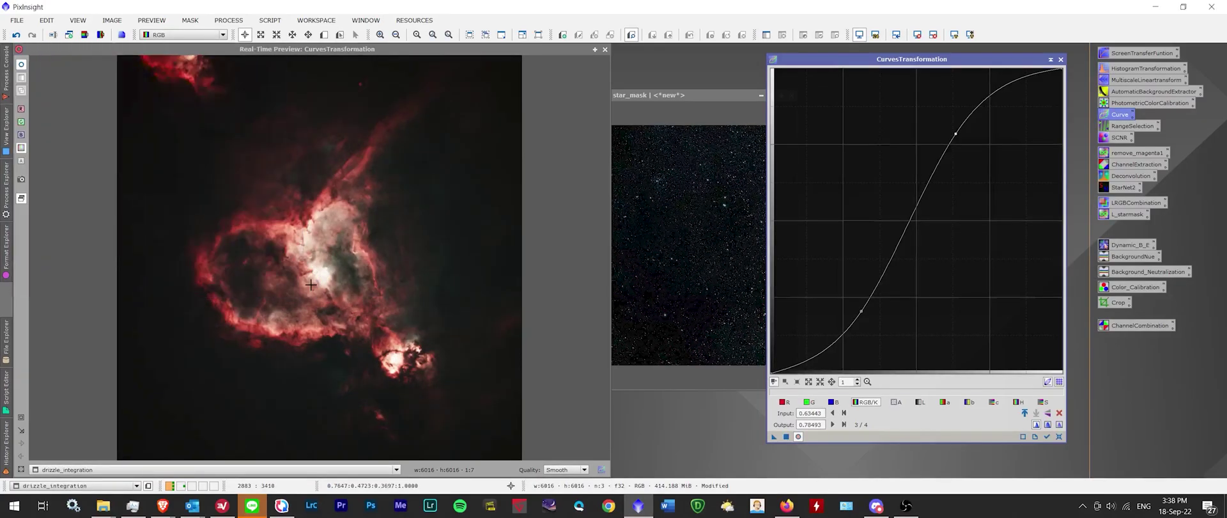
{"action": "left_click", "coordinate": [1057, 438]}
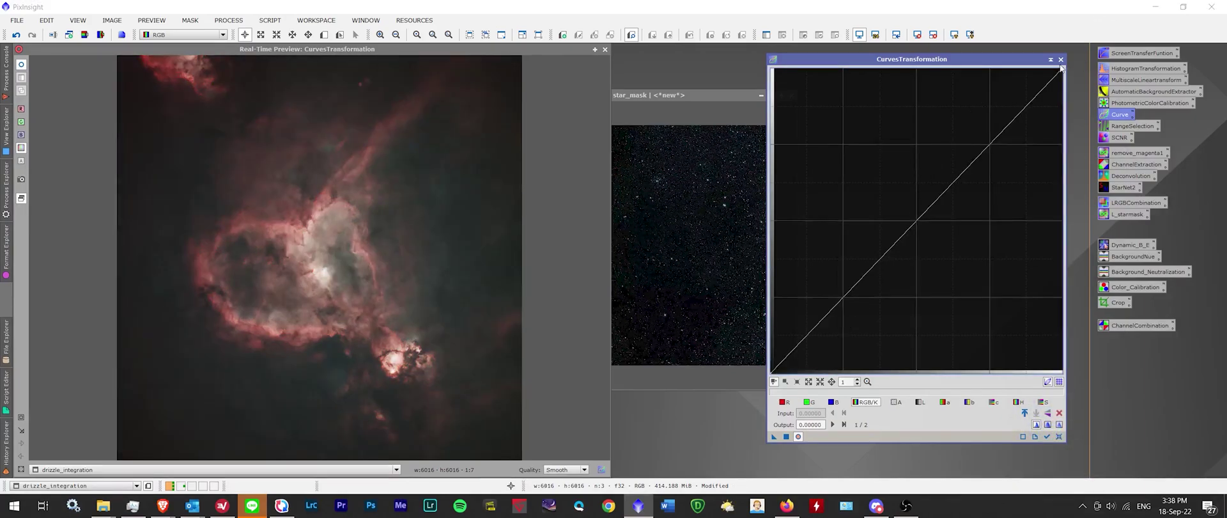
{"action": "left_click", "coordinate": [1061, 60]}
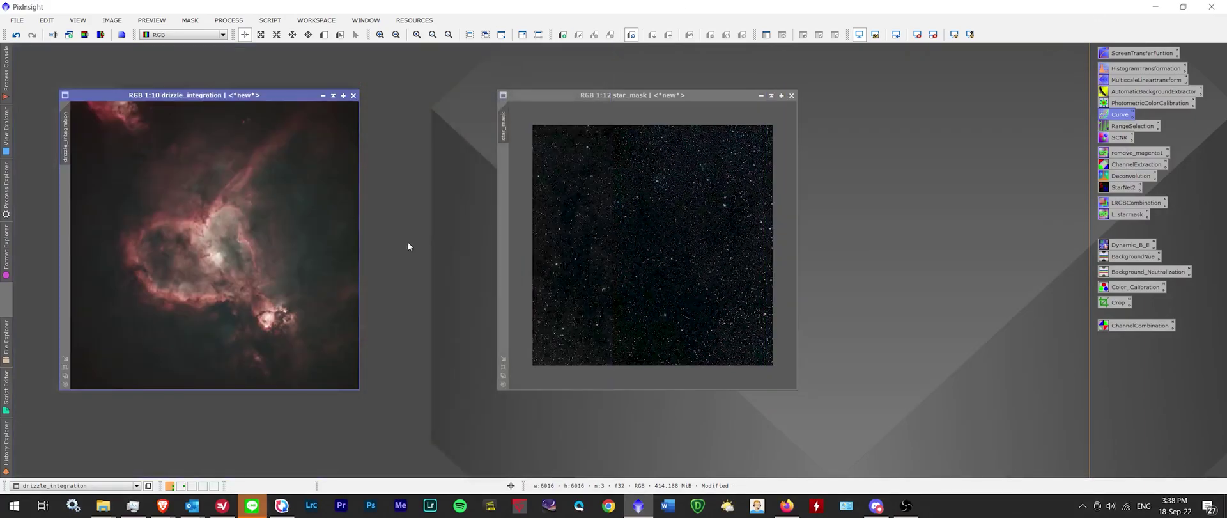
{"action": "mouse_move", "coordinate": [356, 392]}
{"action": "left_mouse_down"}
{"action": "mouse_move", "coordinate": [473, 392]}
{"action": "mouse_move", "coordinate": [473, 450]}
{"action": "left_mouse_up"}
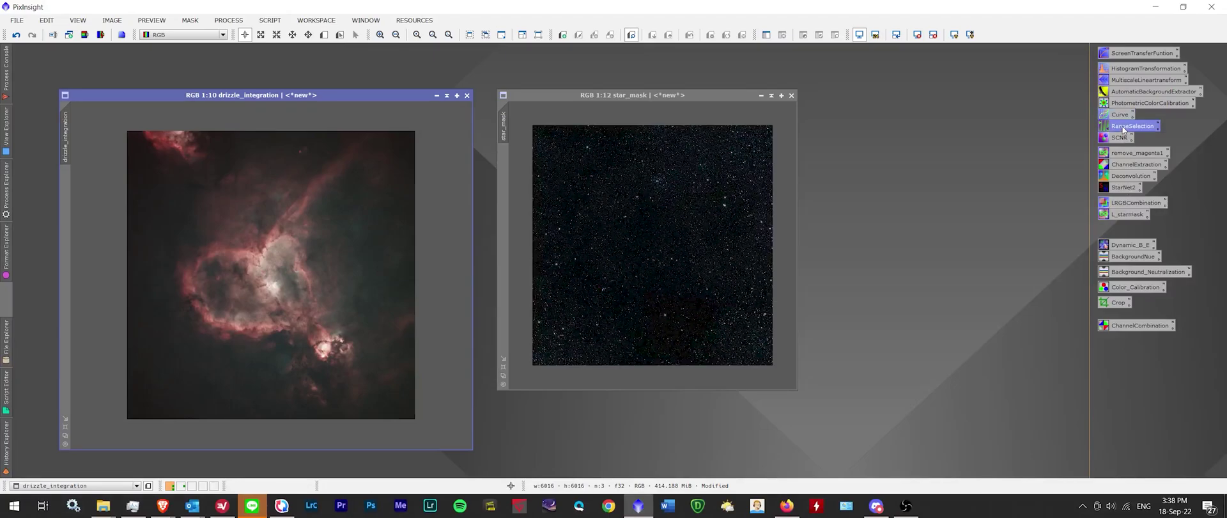
Step: Generate a range_mask with Lower limit 0.64, Fuzziness 0.20 and Smoothness 19.5
{"action": "double_click", "coordinate": [1123, 127]}
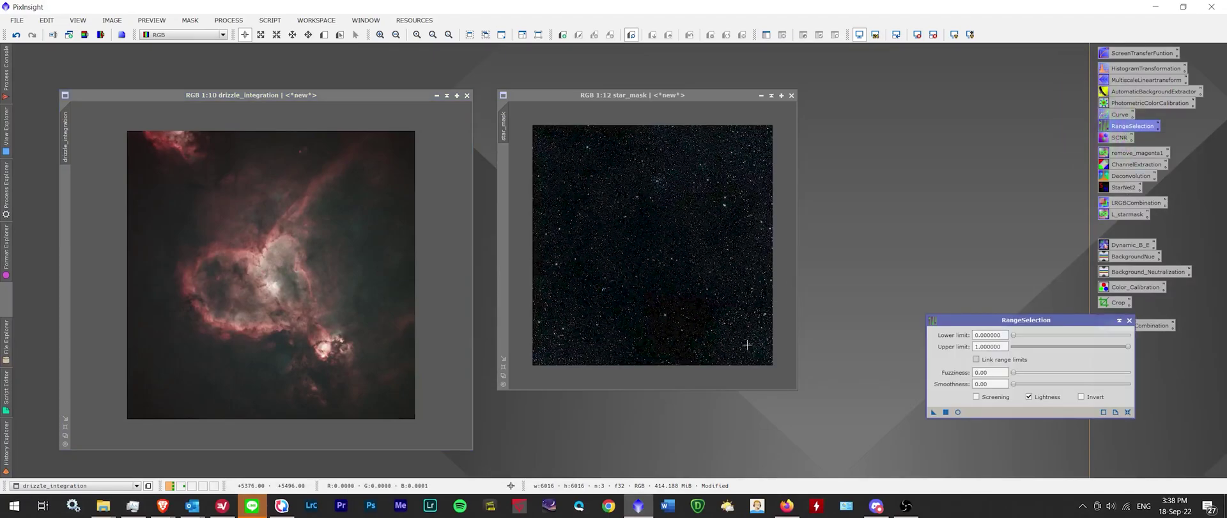
{"action": "left_click", "coordinate": [958, 412]}
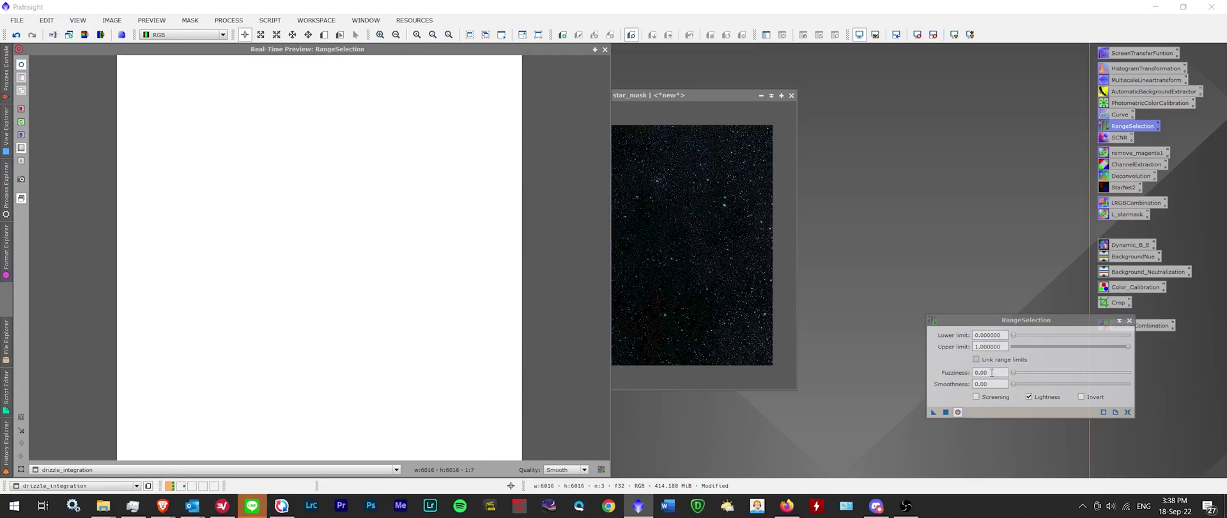
{"action": "left_click_drag", "start_coordinate": [1016, 335], "coordinate": [1073, 336]}
{"action": "left_click_drag", "start_coordinate": [307, 49], "coordinate": [671, 57]}
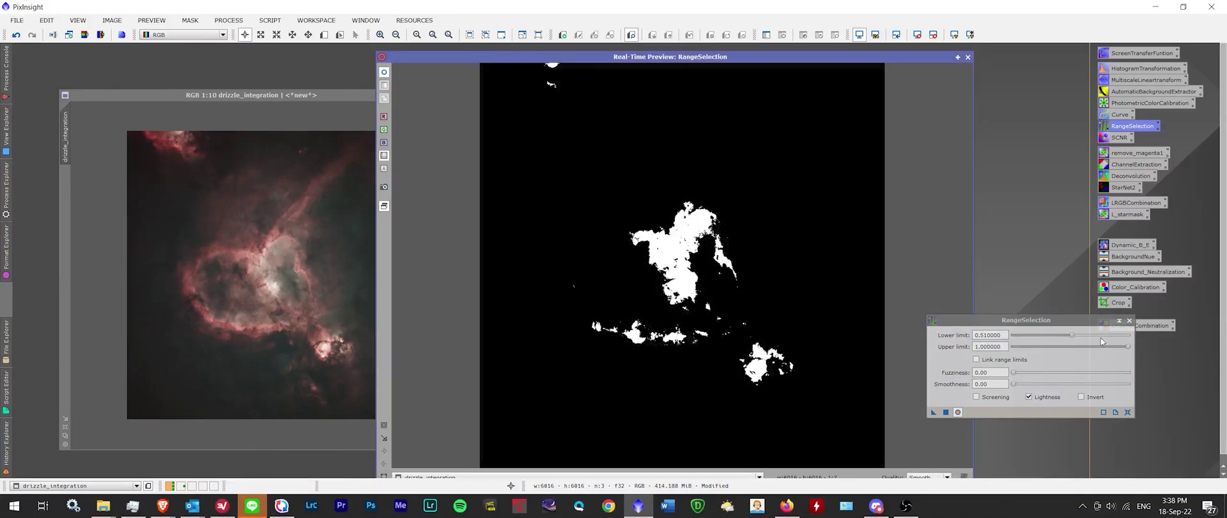
{"action": "left_click_drag", "start_coordinate": [1069, 332], "coordinate": [1085, 336]}
{"action": "mouse_move", "coordinate": [1016, 372]}
{"action": "left_mouse_down"}
{"action": "mouse_move", "coordinate": [1043, 372]}
{"action": "mouse_move", "coordinate": [1036, 383]}
{"action": "mouse_move", "coordinate": [1036, 372]}
{"action": "left_mouse_up"}
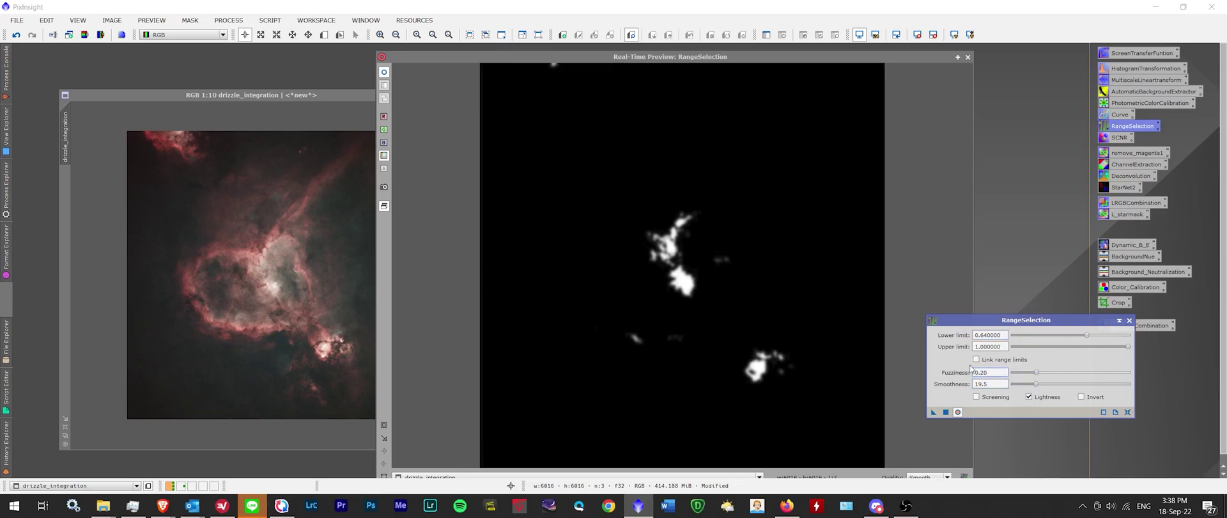
{"action": "left_click", "coordinate": [946, 412]}
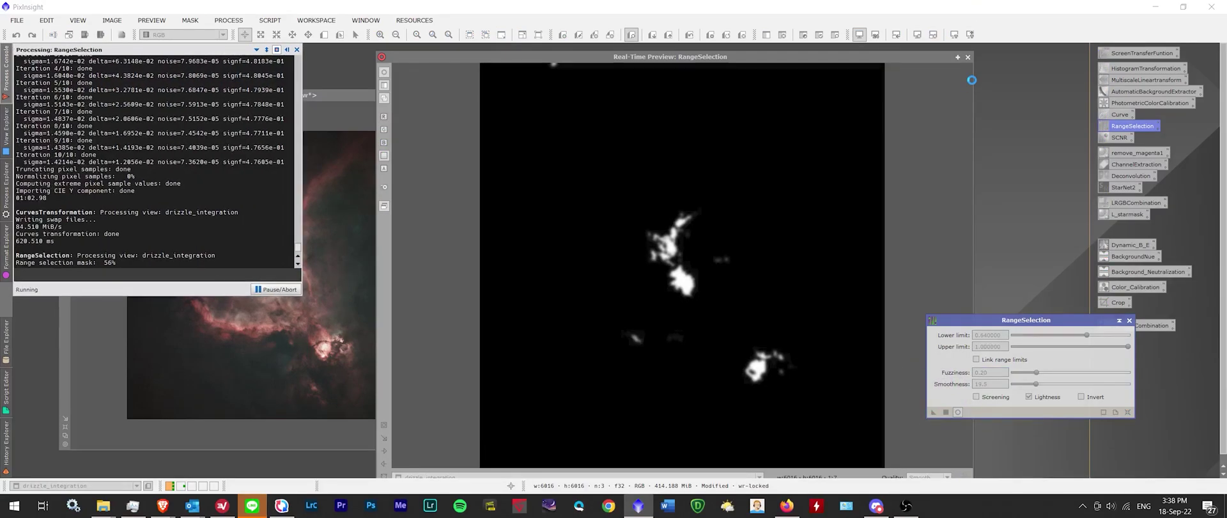
Step: Close the preview, then resize and arrange the nebula and mask windows side by side
{"action": "left_click", "coordinate": [968, 57]}
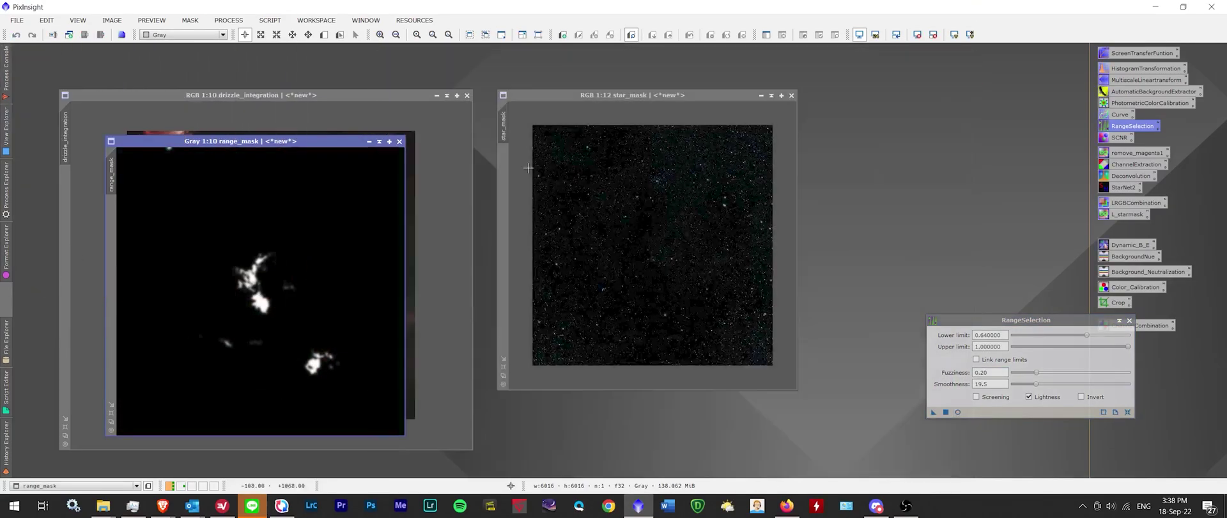
{"action": "left_click", "coordinate": [320, 95]}
{"action": "mouse_move", "coordinate": [249, 97]}
{"action": "left_mouse_down"}
{"action": "mouse_move", "coordinate": [344, 132]}
{"action": "mouse_move", "coordinate": [868, 118]}
{"action": "mouse_move", "coordinate": [963, 85]}
{"action": "left_mouse_up"}
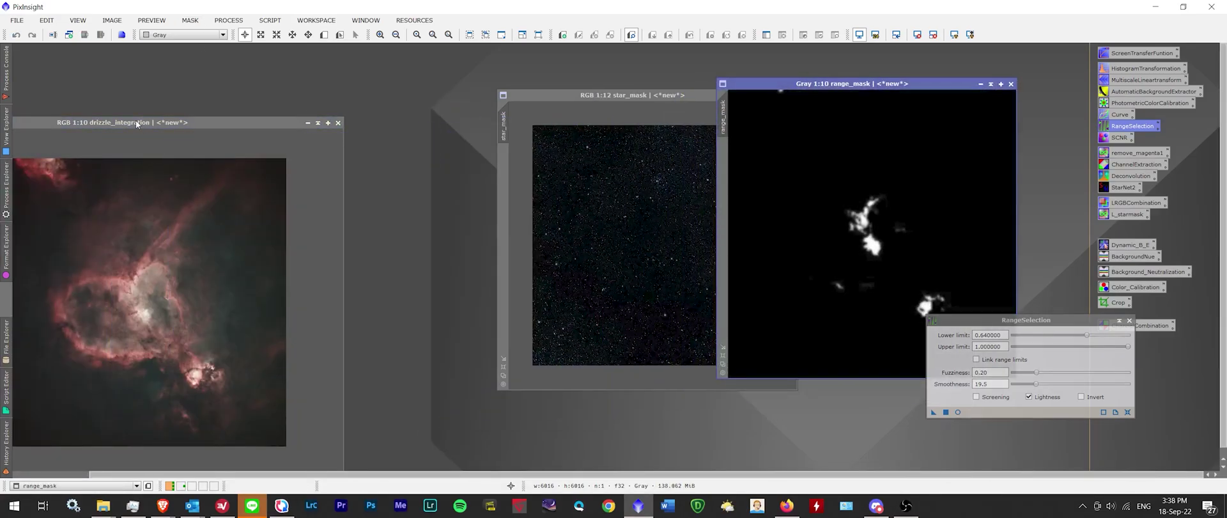
{"action": "left_click_drag", "start_coordinate": [218, 125], "coordinate": [260, 104]}
Step: Set range_mask as the mask on the drizzle_integration image
{"action": "left_click", "coordinate": [189, 20]}
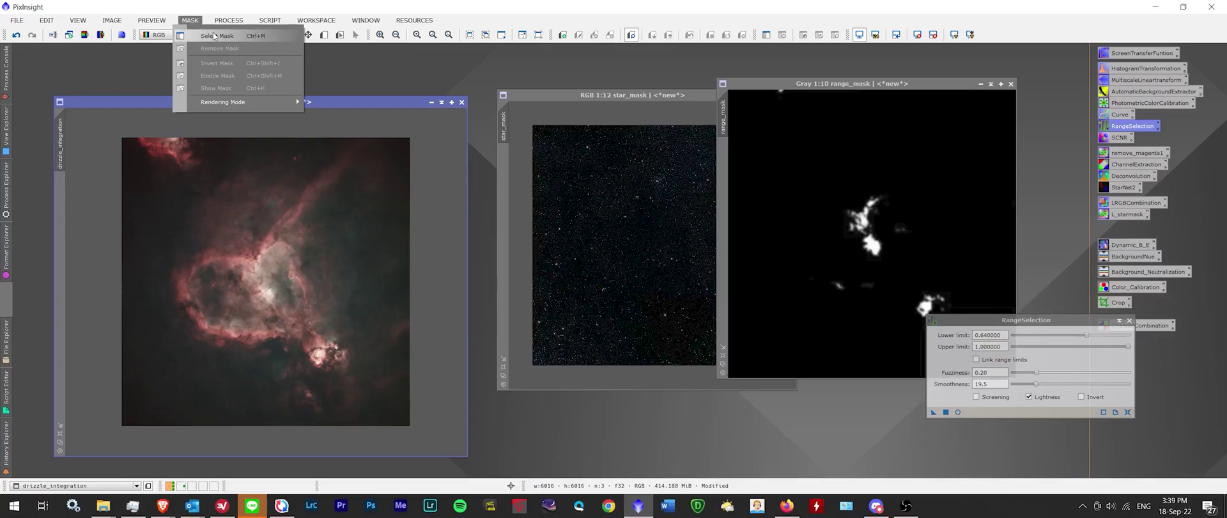
{"action": "left_click", "coordinate": [205, 30]}
{"action": "left_click", "coordinate": [567, 249]}
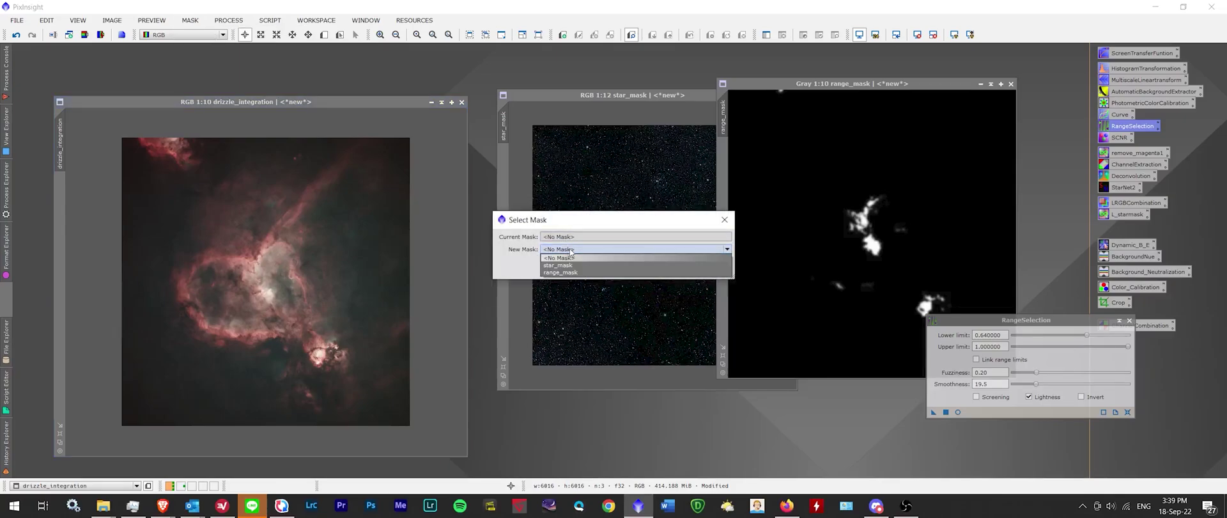
{"action": "left_click", "coordinate": [583, 272]}
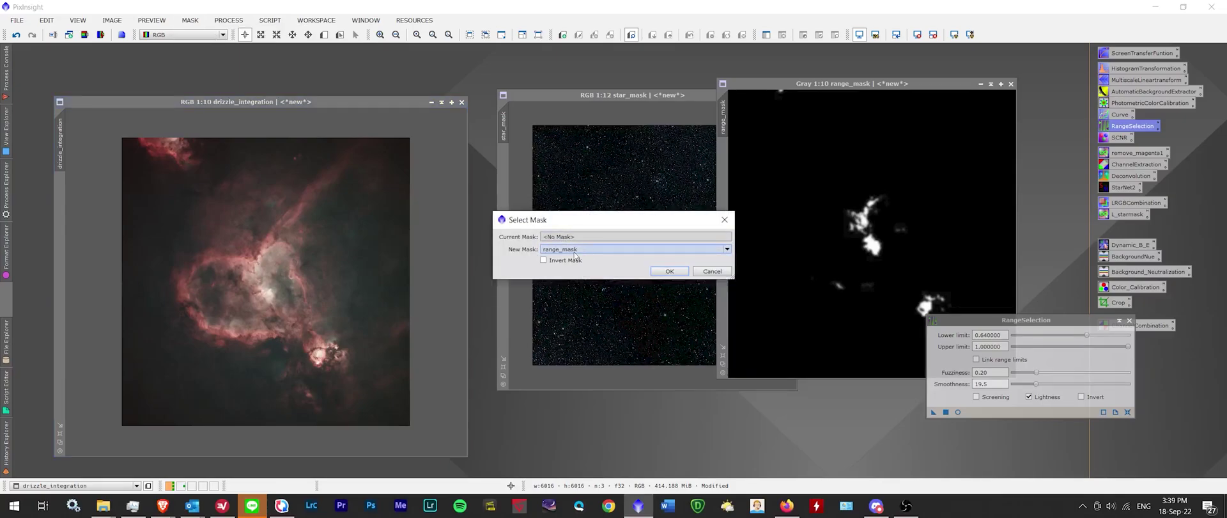
{"action": "left_click", "coordinate": [670, 272]}
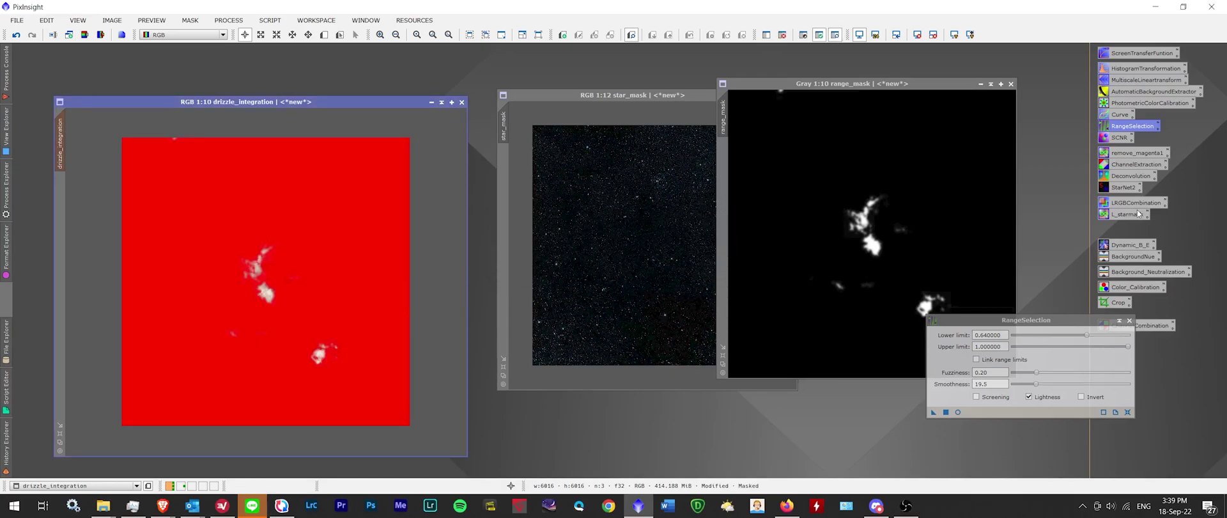
Step: Darken the masked core with a lowered CurvesTransformation curve and apply it
{"action": "double_click", "coordinate": [1119, 114]}
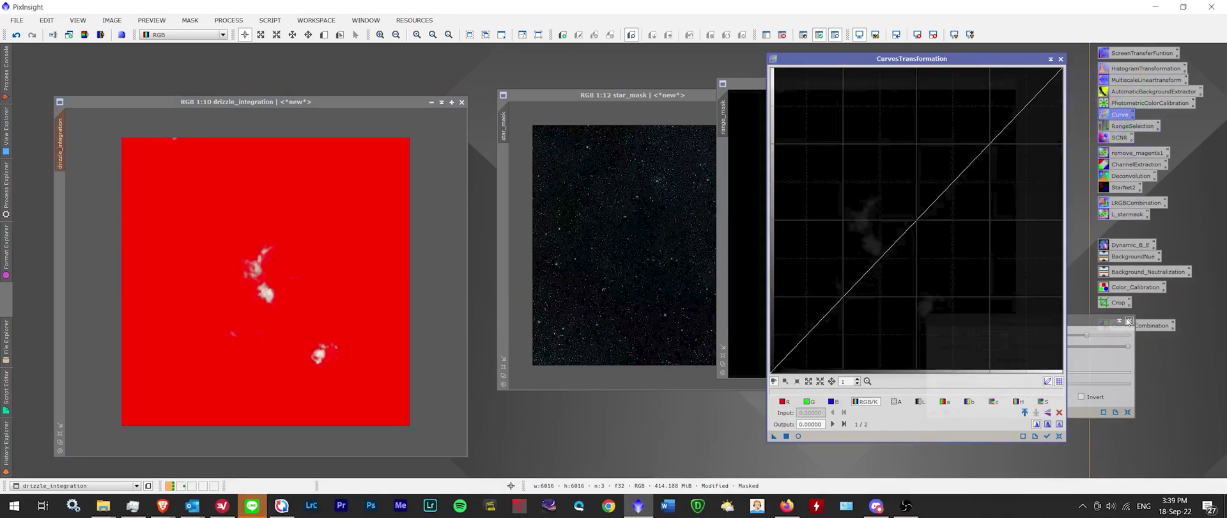
{"action": "left_click", "coordinate": [798, 436]}
{"action": "left_click_drag", "start_coordinate": [706, 57], "coordinate": [441, 59]}
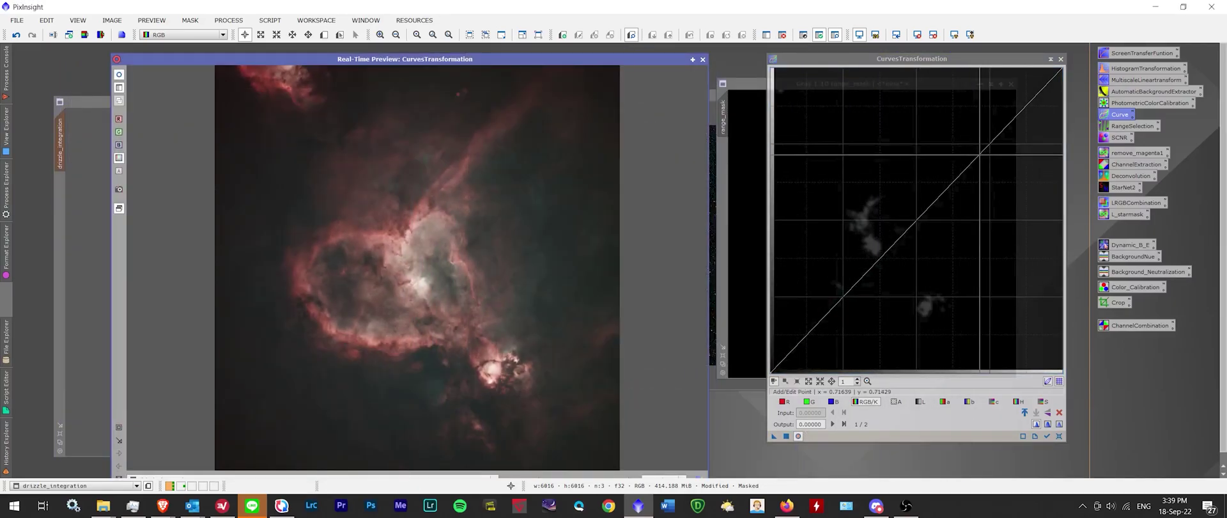
{"action": "mouse_move", "coordinate": [978, 157]}
{"action": "left_mouse_down"}
{"action": "mouse_move", "coordinate": [987, 211]}
{"action": "mouse_move", "coordinate": [985, 175]}
{"action": "left_mouse_up"}
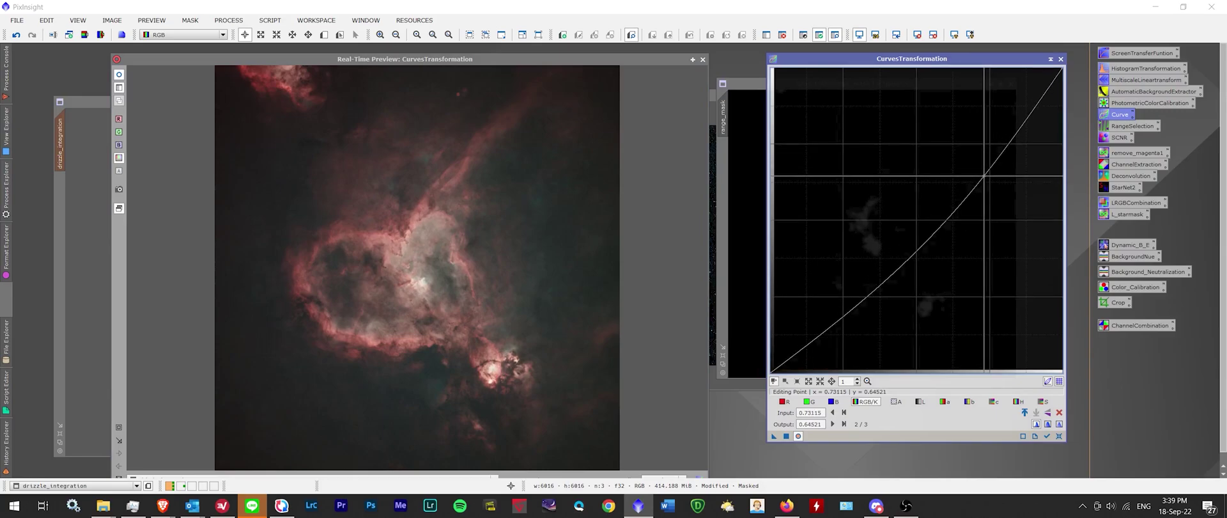
{"action": "mouse_move", "coordinate": [839, 323]}
{"action": "left_mouse_down"}
{"action": "mouse_move", "coordinate": [834, 352]}
{"action": "mouse_move", "coordinate": [837, 307]}
{"action": "mouse_move", "coordinate": [838, 341]}
{"action": "left_mouse_up"}
{"action": "left_click", "coordinate": [786, 436]}
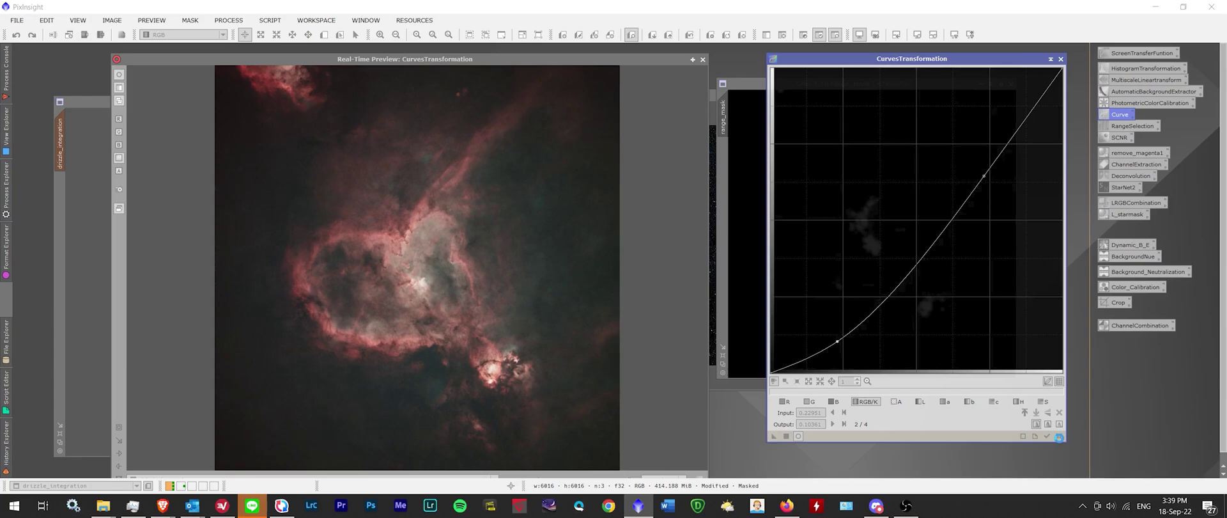
Step: Apply a second midtone-darkening curve through the mask, then bring up the Mask menu
{"action": "left_click", "coordinate": [1060, 438]}
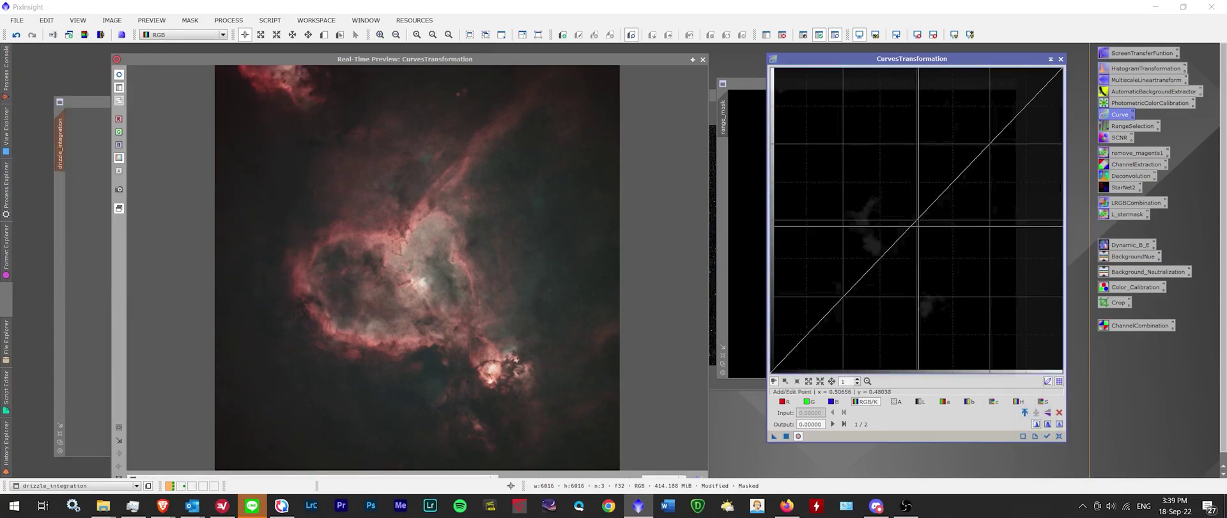
{"action": "mouse_move", "coordinate": [935, 200]}
{"action": "left_mouse_down"}
{"action": "mouse_move", "coordinate": [934, 255]}
{"action": "mouse_move", "coordinate": [920, 215]}
{"action": "mouse_move", "coordinate": [927, 246]}
{"action": "mouse_move", "coordinate": [919, 231]}
{"action": "left_mouse_up"}
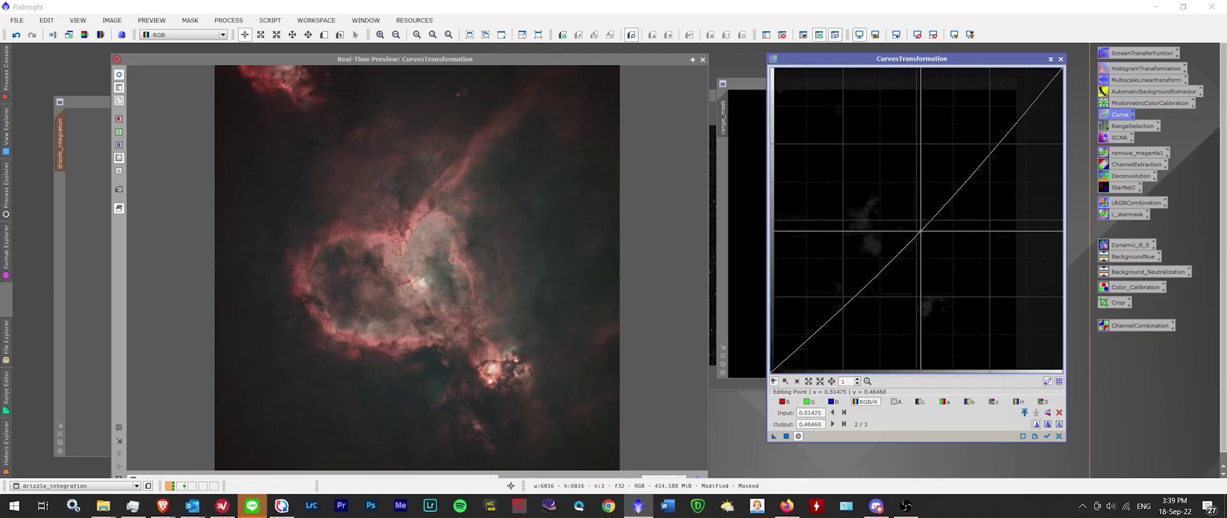
{"action": "left_click", "coordinate": [785, 436]}
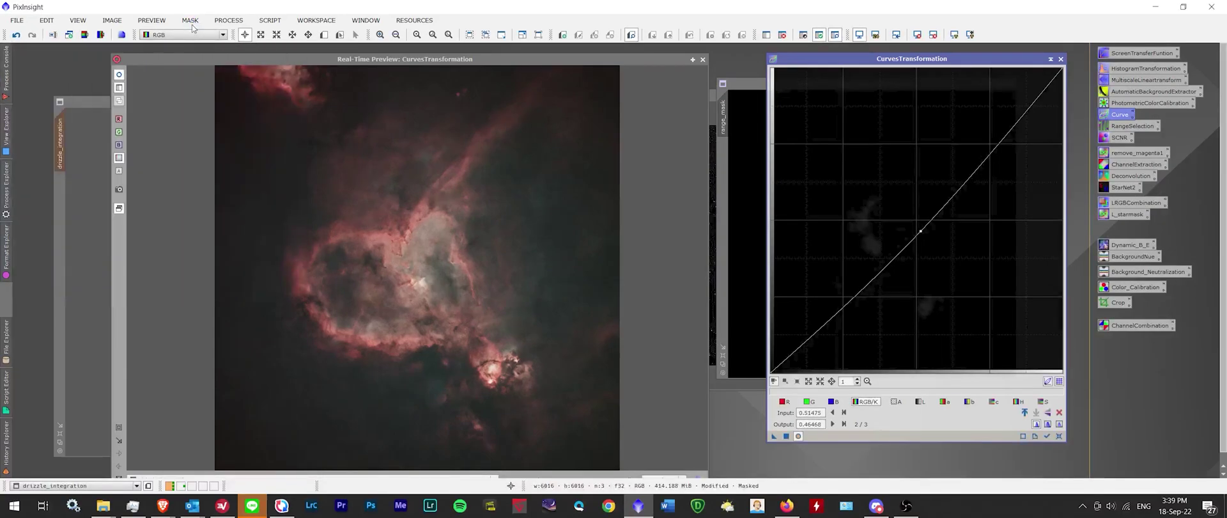
{"action": "left_click", "coordinate": [189, 21]}
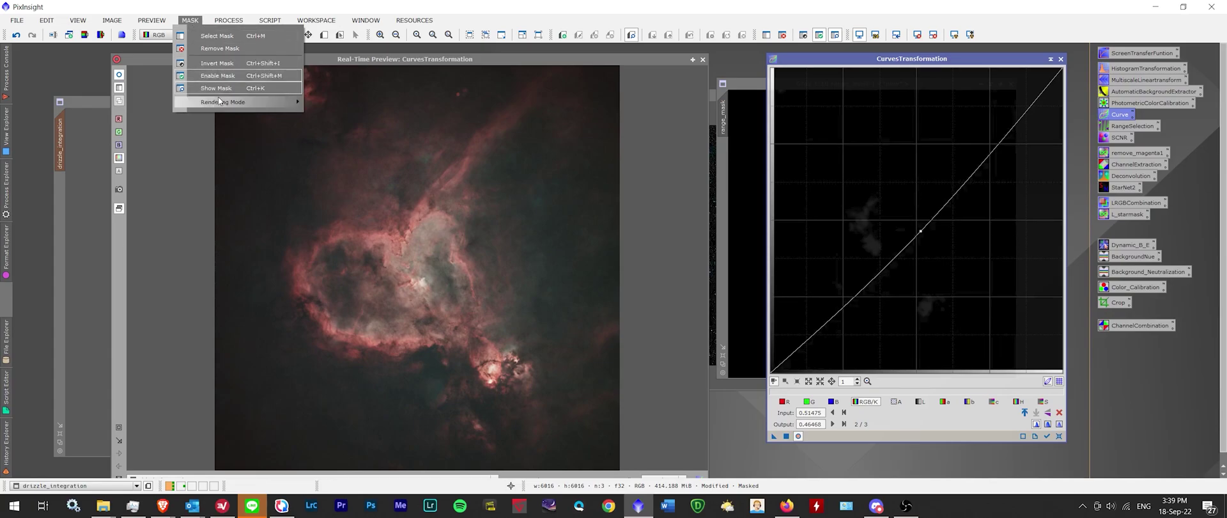
Step: Remove the mask, try an S-curve on the image, then reset the curve
{"action": "left_click", "coordinate": [222, 49]}
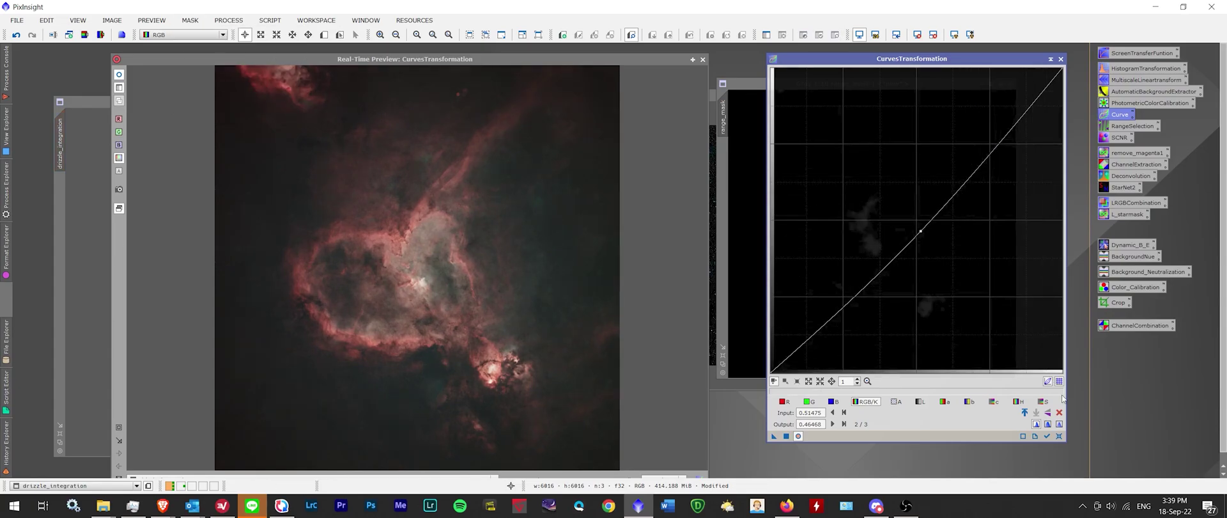
{"action": "left_click_drag", "start_coordinate": [920, 230], "coordinate": [955, 132]}
{"action": "left_click_drag", "start_coordinate": [885, 223], "coordinate": [837, 299]}
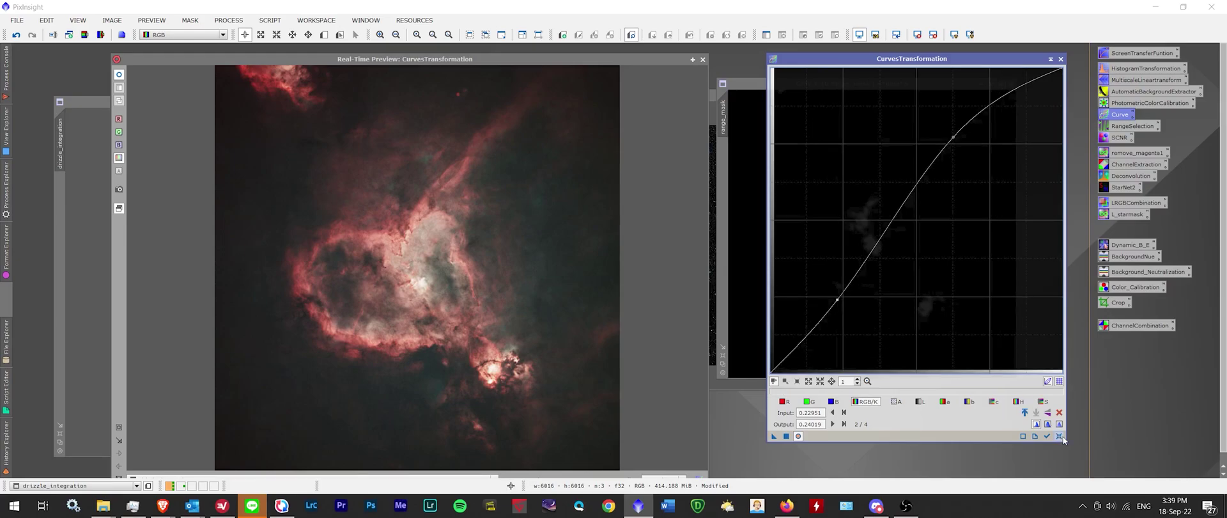
{"action": "left_click", "coordinate": [1059, 435]}
Step: Raise the chroma curve to boost colour and apply it to drizzle_integration
{"action": "left_click", "coordinate": [1042, 401]}
{"action": "left_click", "coordinate": [1019, 402]}
{"action": "left_click", "coordinate": [993, 401]}
{"action": "mouse_move", "coordinate": [907, 231]}
{"action": "left_mouse_down"}
{"action": "mouse_move", "coordinate": [906, 177]}
{"action": "mouse_move", "coordinate": [922, 197]}
{"action": "left_mouse_up"}
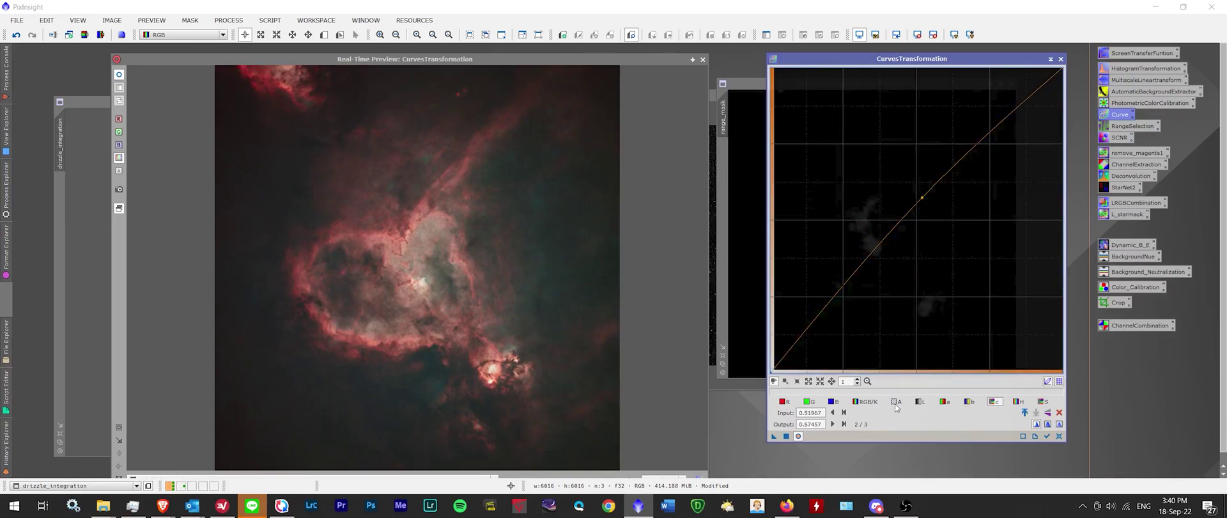
{"action": "left_click", "coordinate": [786, 436]}
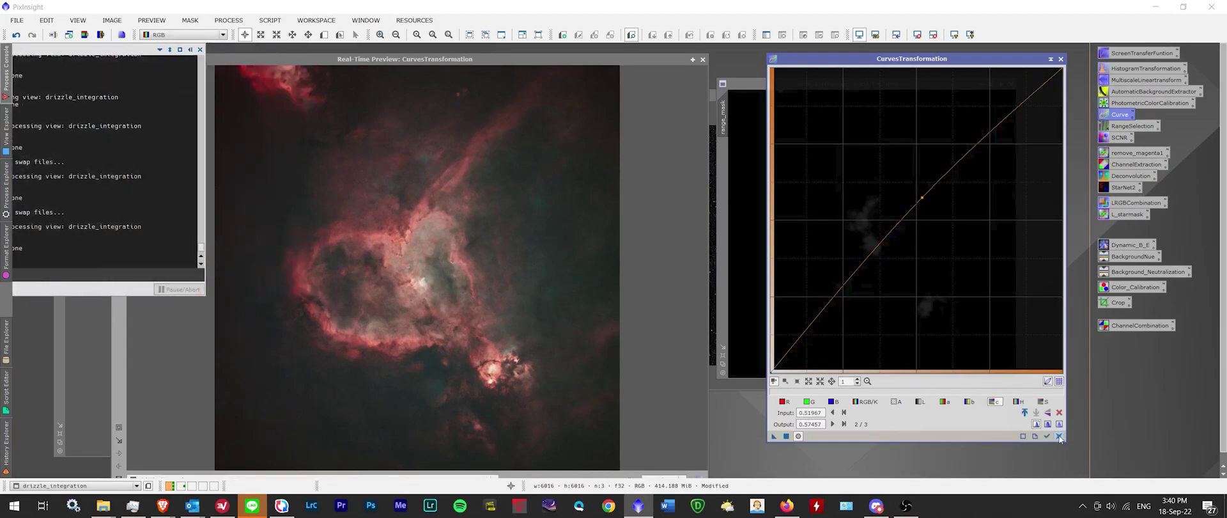
Step: Apply an S-shaped saturation curve with points 0.18689→0.18524 and 0.64426→0.75824
{"action": "left_click", "coordinate": [1058, 412]}
{"action": "left_click", "coordinate": [1043, 402]}
{"action": "left_click_drag", "start_coordinate": [955, 179], "coordinate": [955, 132]}
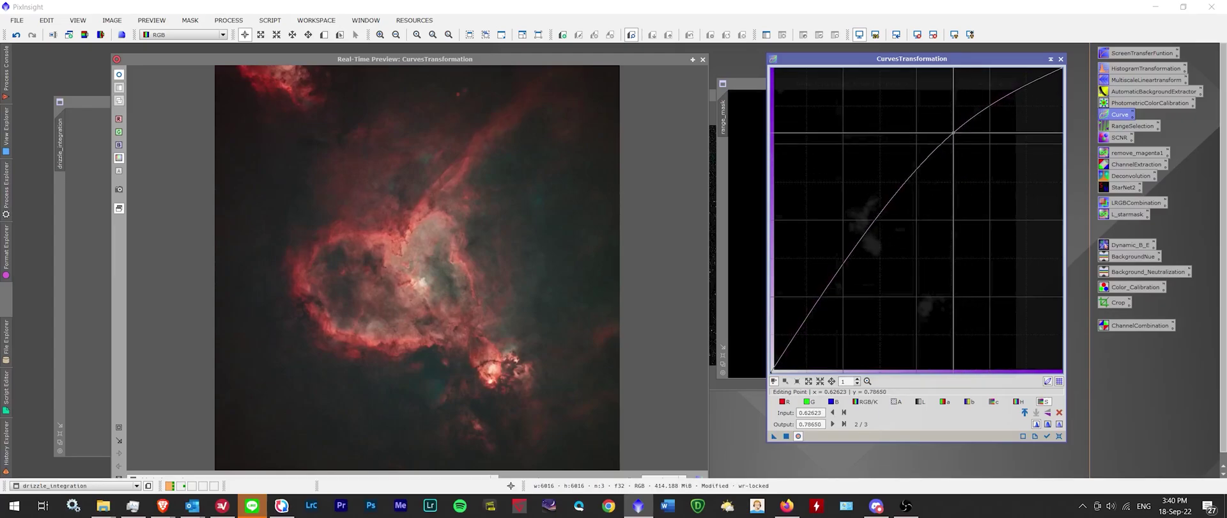
{"action": "left_click", "coordinate": [818, 294]}
{"action": "left_click_drag", "start_coordinate": [818, 295], "coordinate": [824, 315]}
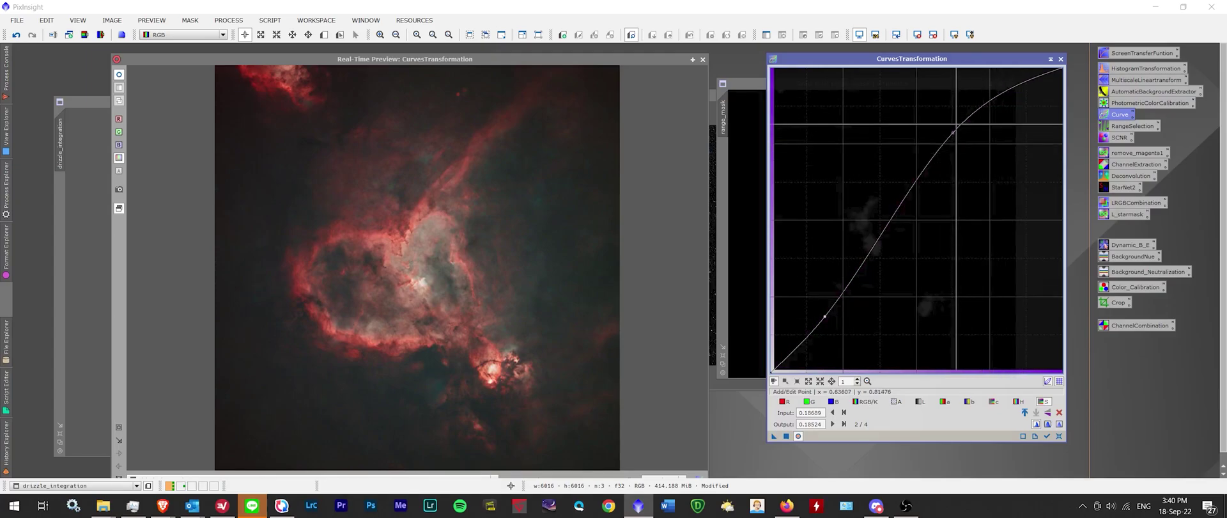
{"action": "left_click_drag", "start_coordinate": [952, 133], "coordinate": [957, 140]}
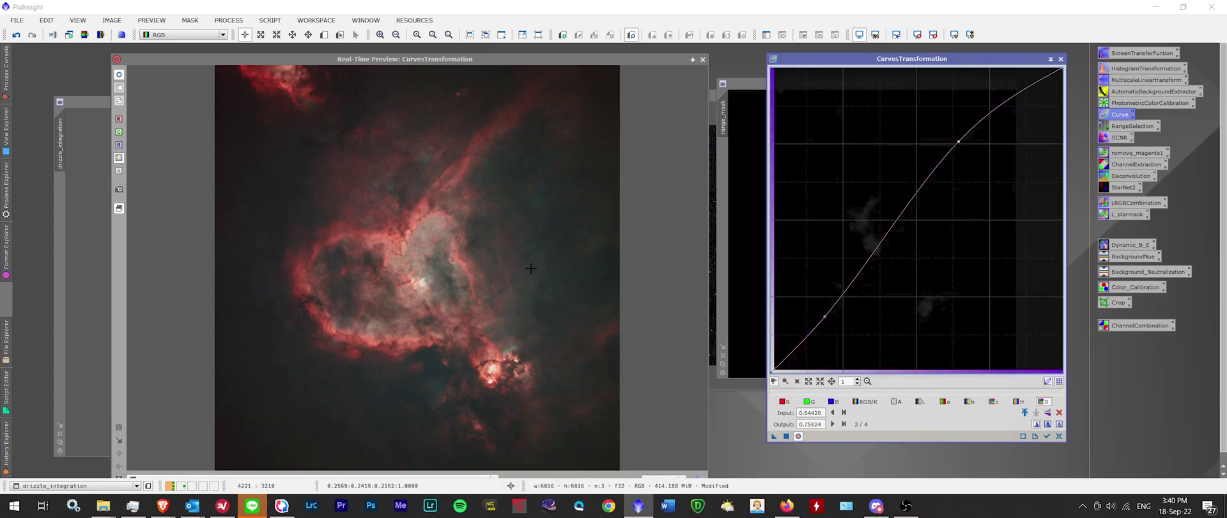
{"action": "left_click", "coordinate": [786, 436]}
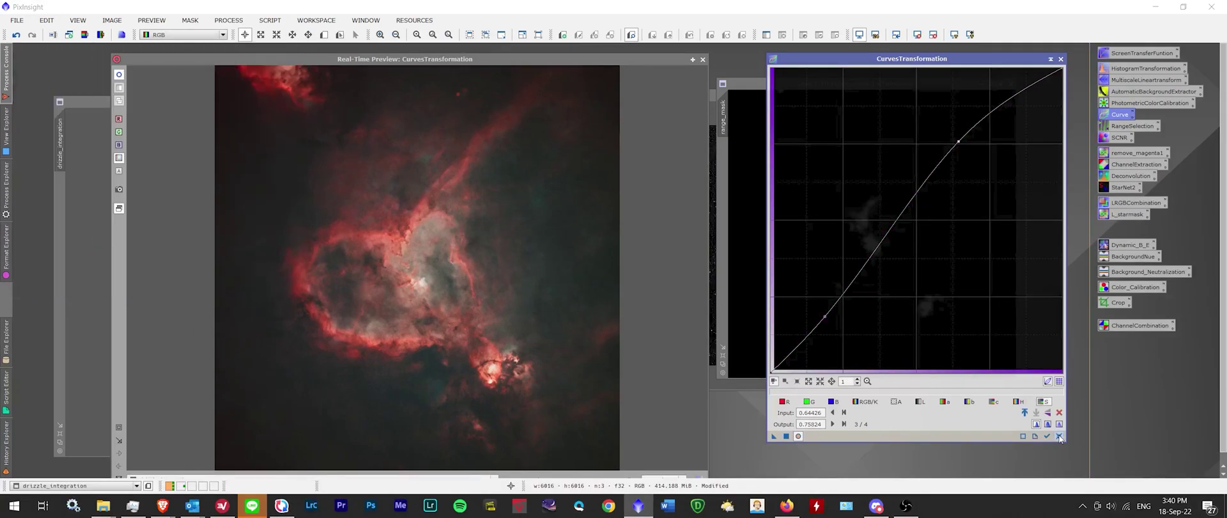
Step: Experiment with hue, lightness and a curves, then reset the saturation curve
{"action": "left_click", "coordinate": [1059, 436]}
{"action": "left_click", "coordinate": [1021, 403]}
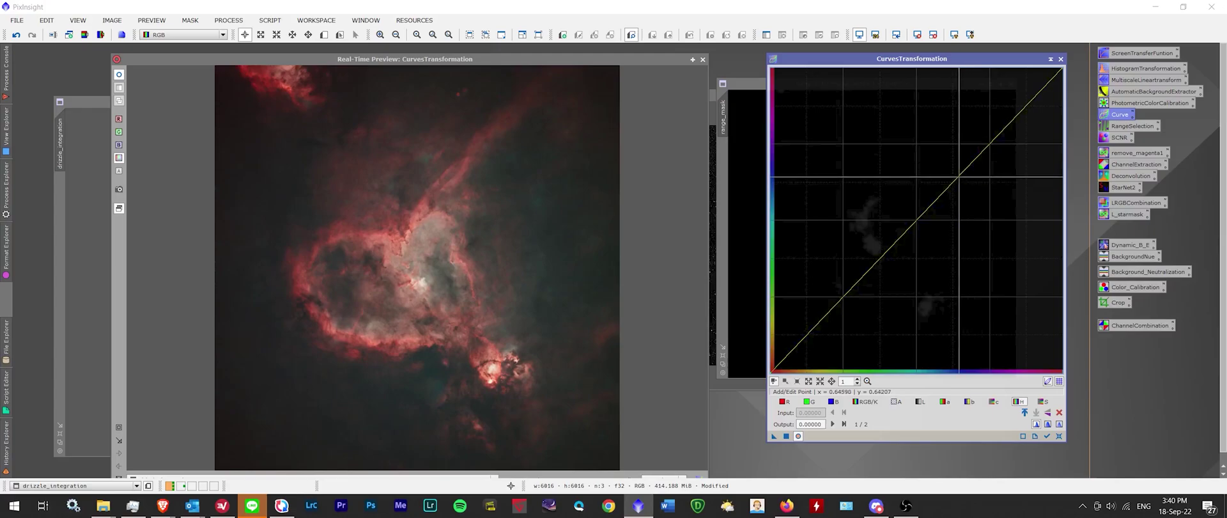
{"action": "left_click", "coordinate": [940, 137]}
{"action": "mouse_move", "coordinate": [940, 137]}
{"action": "left_mouse_down"}
{"action": "mouse_move", "coordinate": [946, 262]}
{"action": "mouse_move", "coordinate": [1023, 281]}
{"action": "mouse_move", "coordinate": [929, 97]}
{"action": "mouse_move", "coordinate": [960, 170]}
{"action": "left_mouse_up"}
{"action": "left_click", "coordinate": [920, 402]}
{"action": "mouse_move", "coordinate": [903, 233]}
{"action": "left_mouse_down"}
{"action": "mouse_move", "coordinate": [903, 126]}
{"action": "mouse_move", "coordinate": [940, 202]}
{"action": "left_mouse_up"}
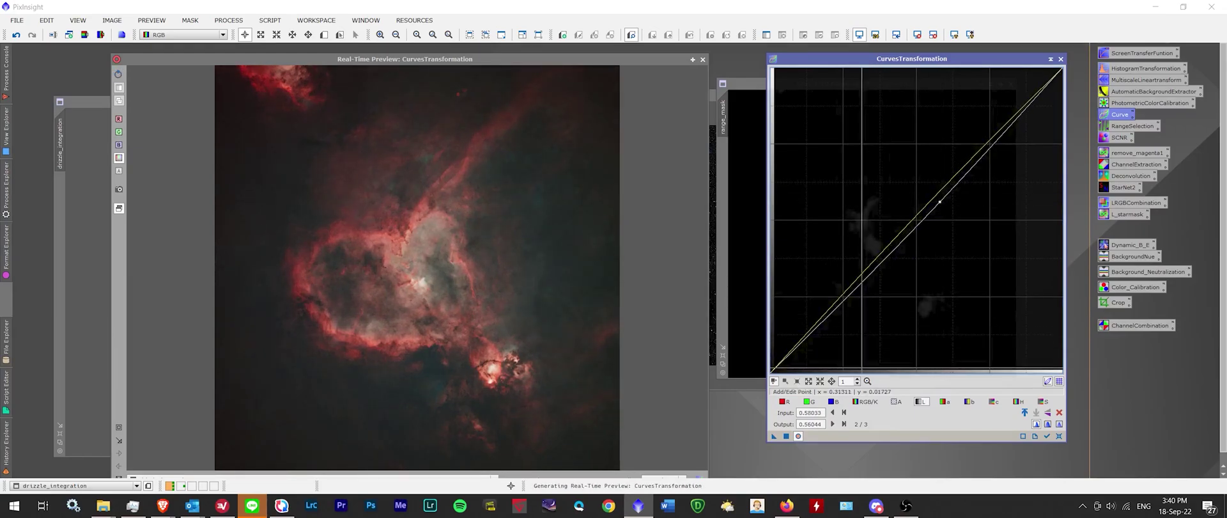
{"action": "left_click", "coordinate": [893, 404]}
{"action": "mouse_move", "coordinate": [920, 214]}
{"action": "left_mouse_down"}
{"action": "mouse_move", "coordinate": [903, 128]}
{"action": "mouse_move", "coordinate": [954, 269]}
{"action": "left_mouse_up"}
{"action": "left_click", "coordinate": [1046, 401]}
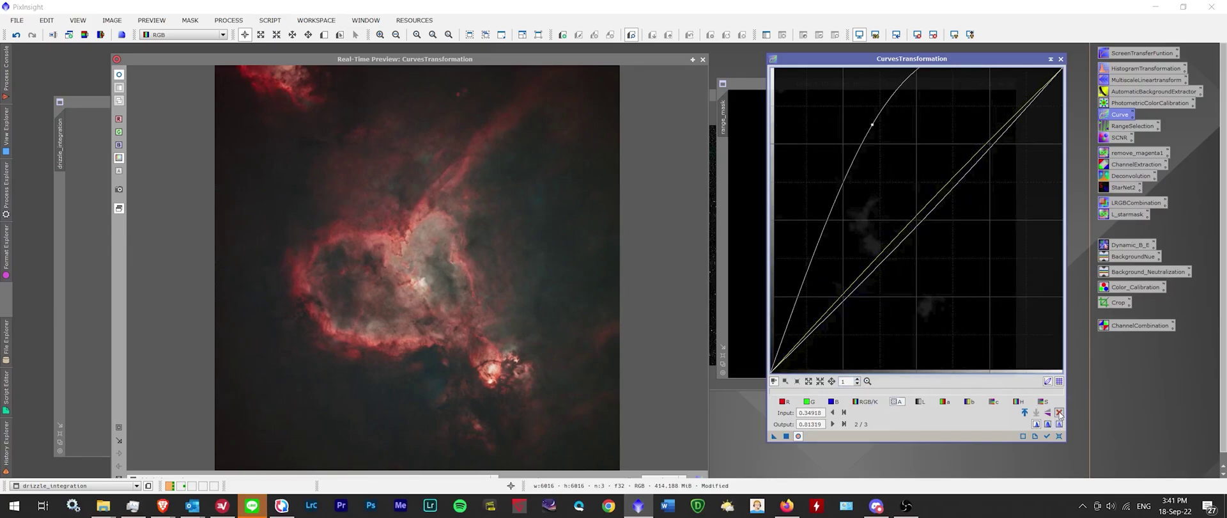
{"action": "left_click", "coordinate": [1059, 413]}
Step: Apply a gentle red curve lowering input 0.56230 to 0.52433, then reset the curve
{"action": "left_click", "coordinate": [783, 401]}
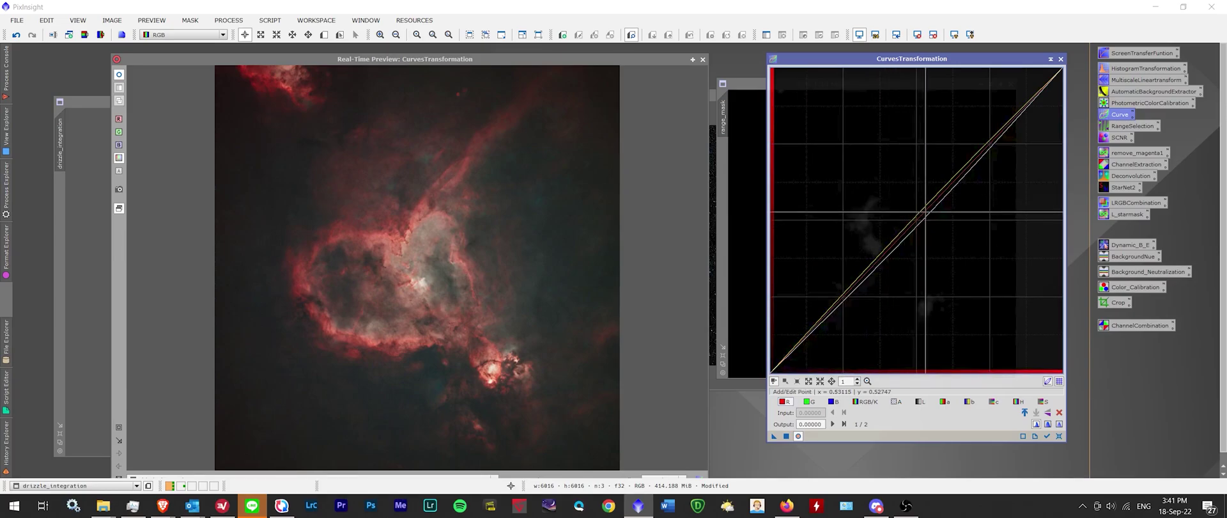
{"action": "mouse_move", "coordinate": [925, 212]}
{"action": "left_mouse_down"}
{"action": "mouse_move", "coordinate": [919, 199]}
{"action": "mouse_move", "coordinate": [939, 228]}
{"action": "left_mouse_up"}
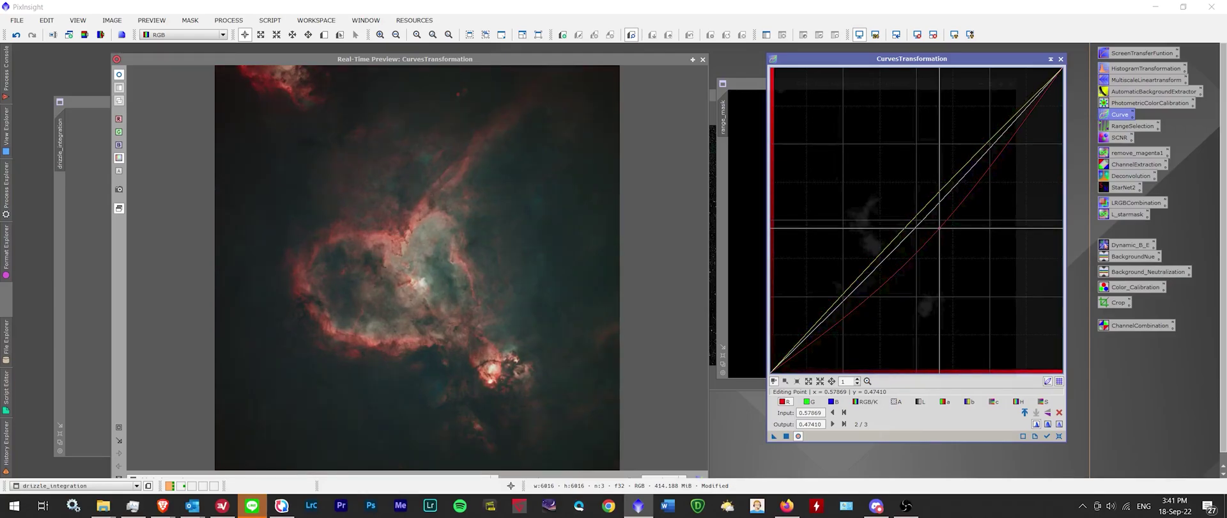
{"action": "left_click_drag", "start_coordinate": [939, 227], "coordinate": [935, 212]}
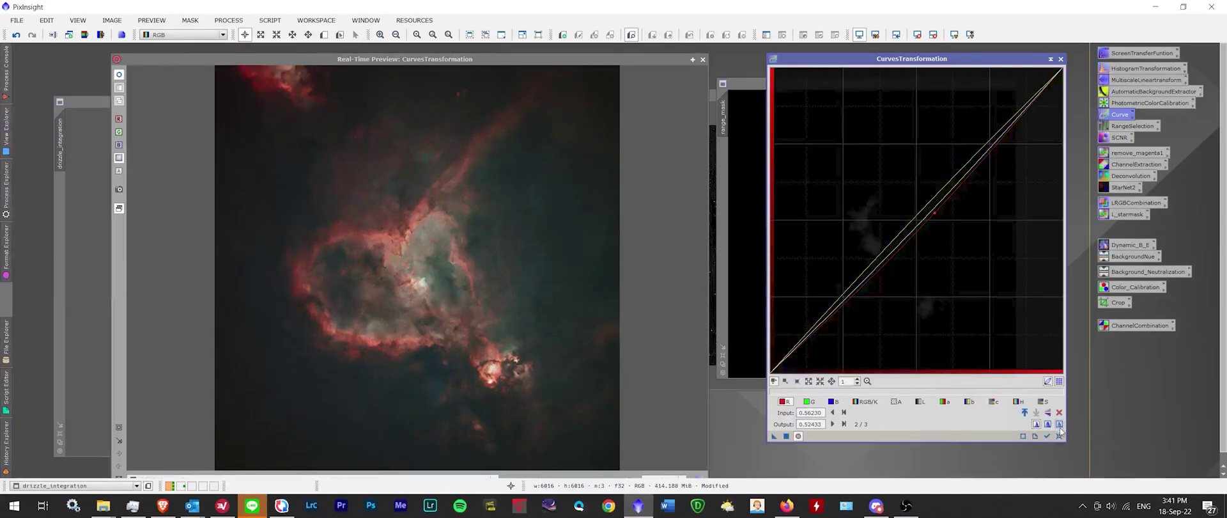
{"action": "left_click", "coordinate": [1059, 436]}
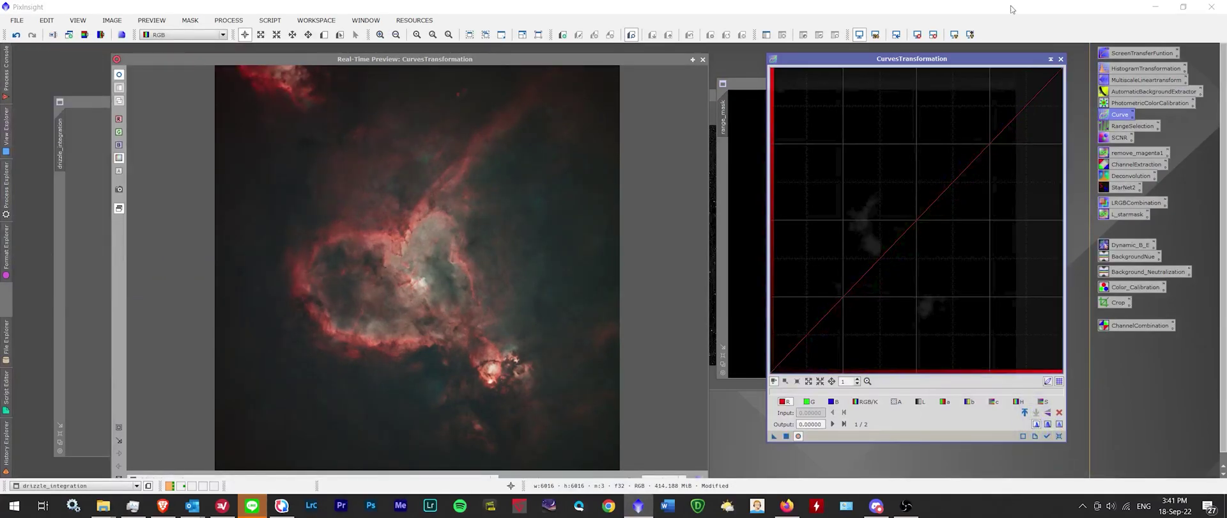
Step: Close Curves and its preview, and close range_mask without saving
{"action": "left_click", "coordinate": [1060, 59]}
{"action": "left_click", "coordinate": [702, 60]}
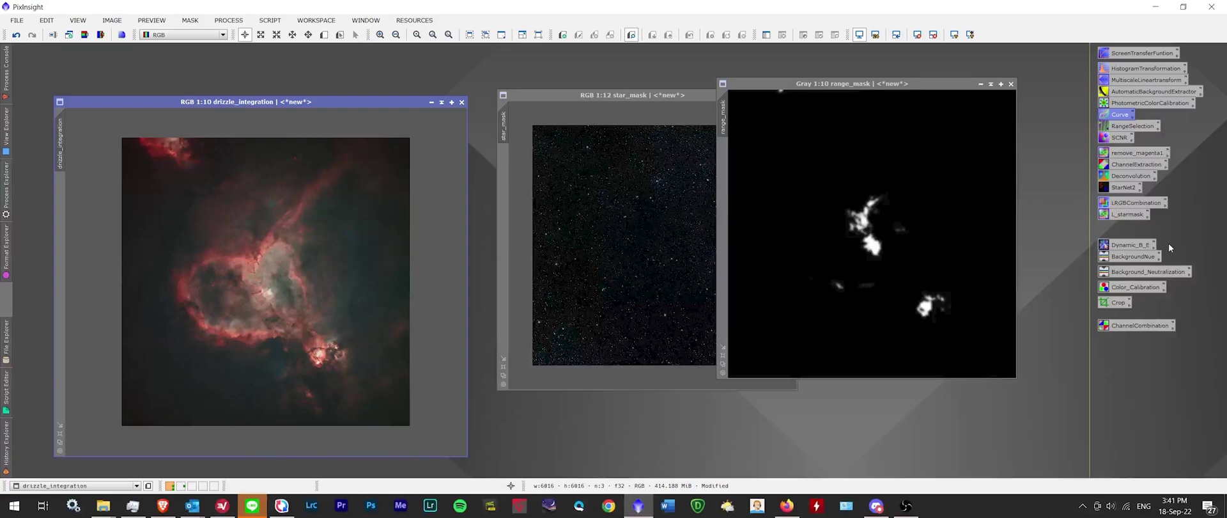
{"action": "double_click", "coordinate": [1118, 140]}
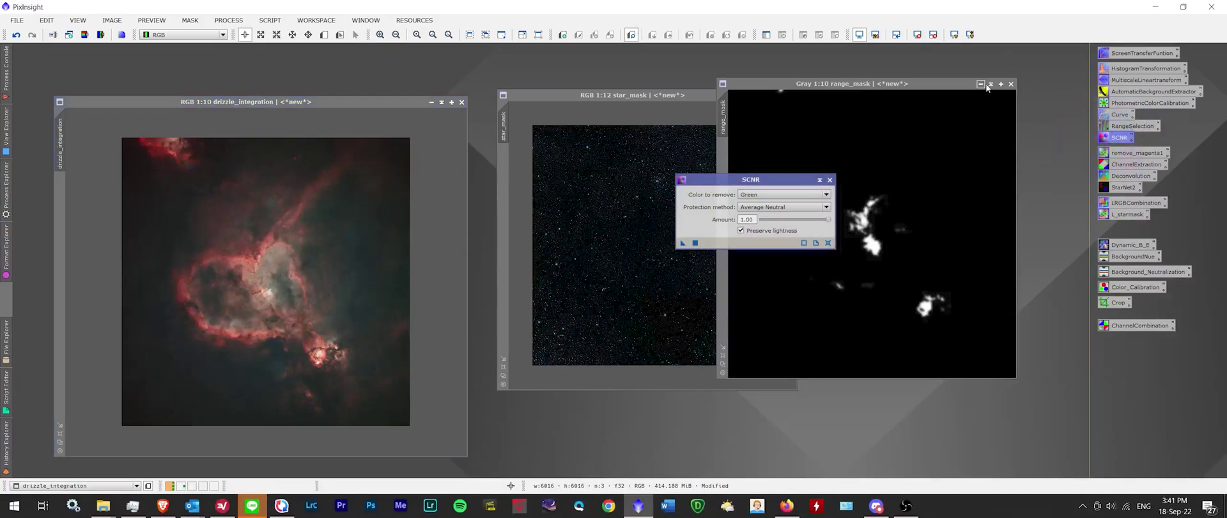
{"action": "left_click", "coordinate": [1011, 84]}
{"action": "left_click", "coordinate": [589, 278]}
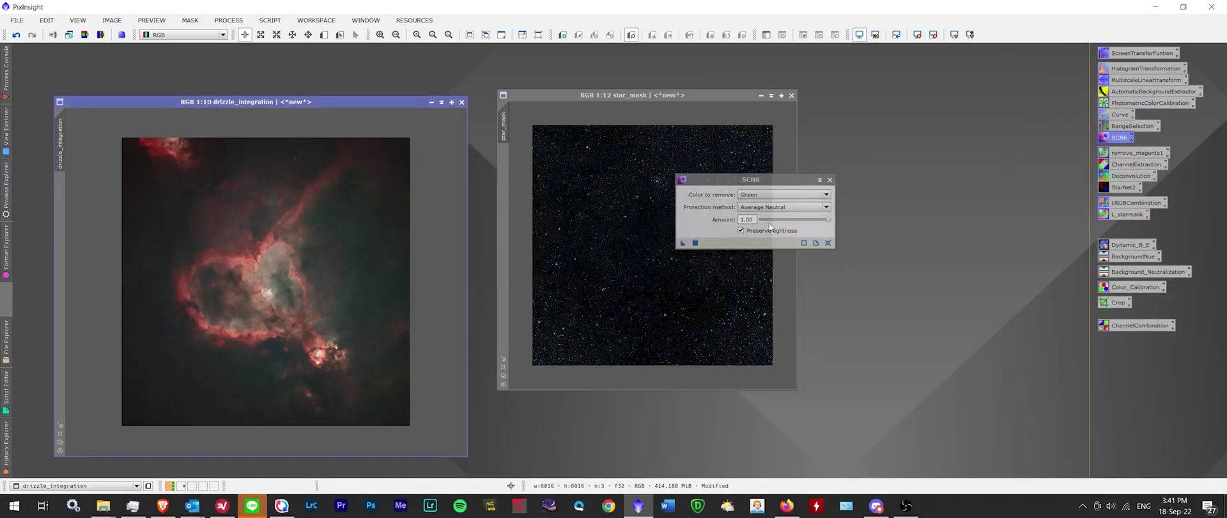
Step: Apply SCNR green removal (Average Neutral, amount 1.00) to drizzle_integration and close SCNR
{"action": "left_click_drag", "start_coordinate": [682, 243], "coordinate": [288, 281]}
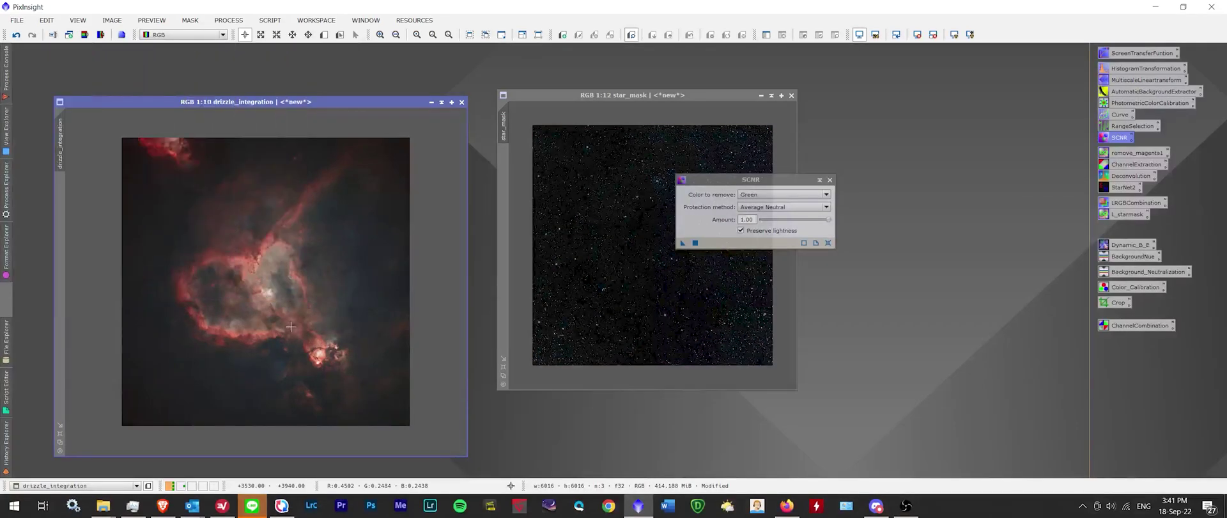
{"action": "scroll", "coordinate": [279, 289], "scroll_direction": "up", "scroll_amount": 3}
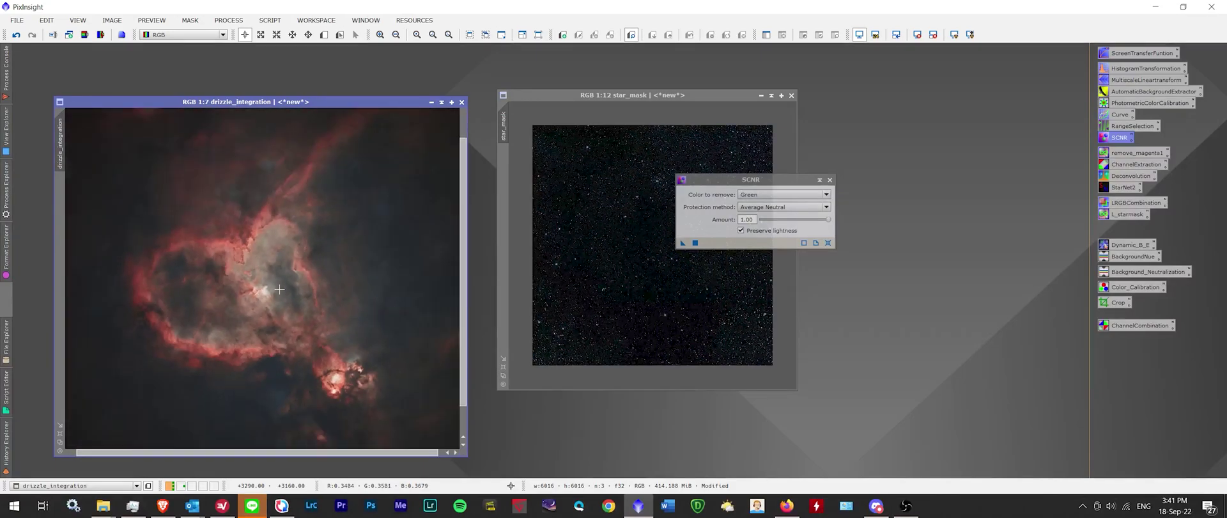
{"action": "scroll", "coordinate": [279, 289], "scroll_direction": "down", "scroll_amount": 1}
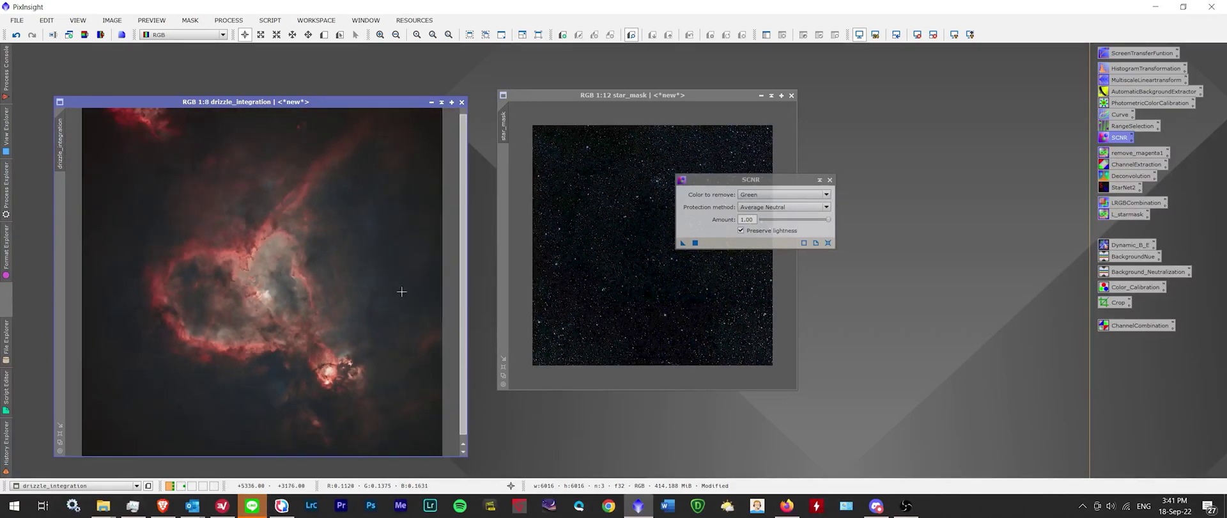
{"action": "left_click", "coordinate": [830, 180]}
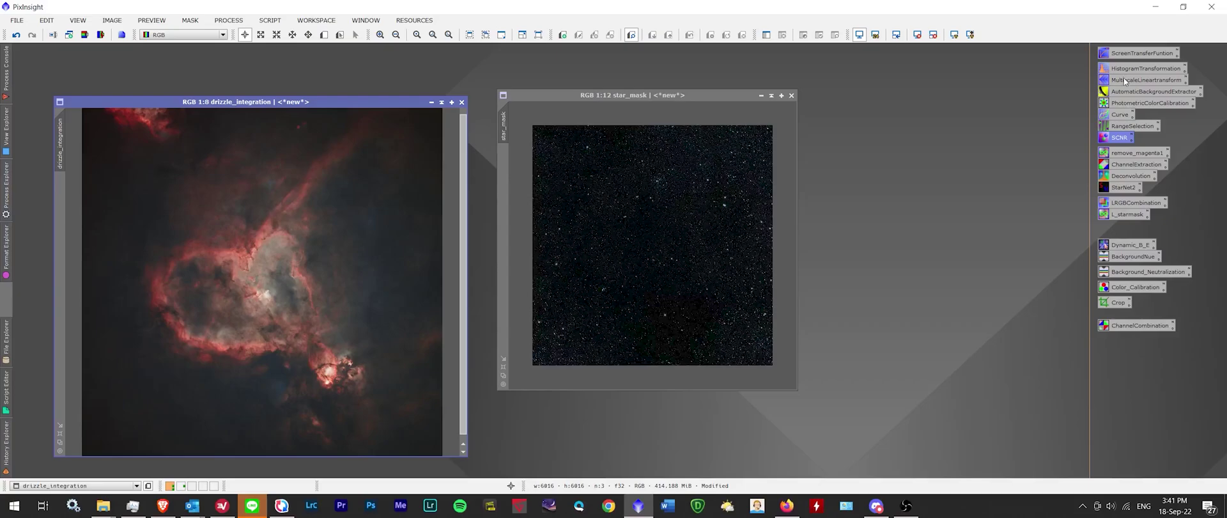
Step: Reopen CurvesTransformation with live preview and trial a hue curve bend, then reset it
{"action": "double_click", "coordinate": [1119, 115]}
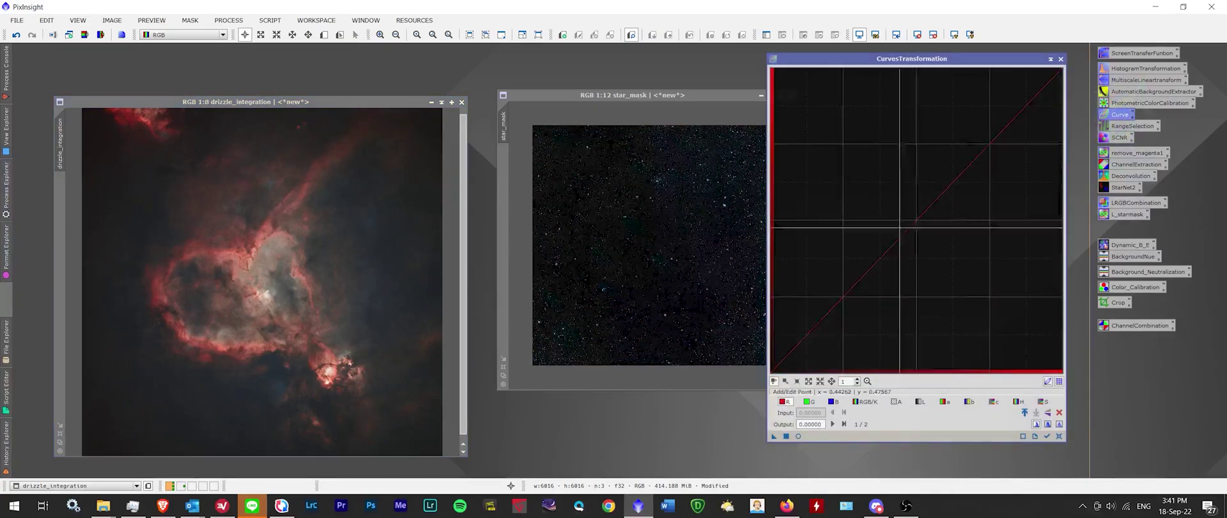
{"action": "left_click", "coordinate": [798, 436]}
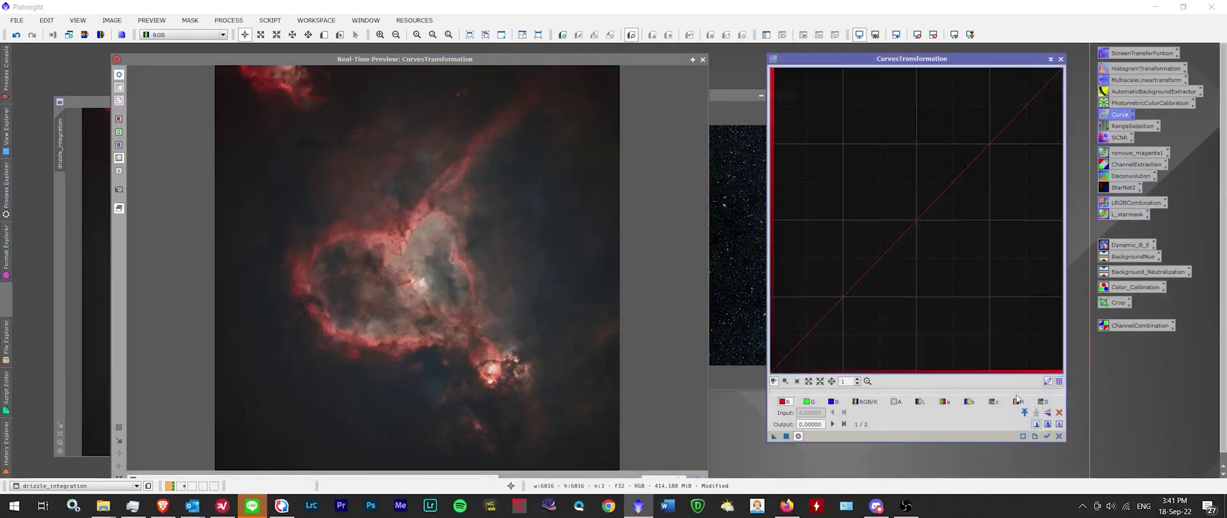
{"action": "left_click", "coordinate": [1018, 401]}
{"action": "mouse_move", "coordinate": [925, 218]}
{"action": "left_mouse_down"}
{"action": "mouse_move", "coordinate": [914, 186]}
{"action": "mouse_move", "coordinate": [946, 273]}
{"action": "left_mouse_up"}
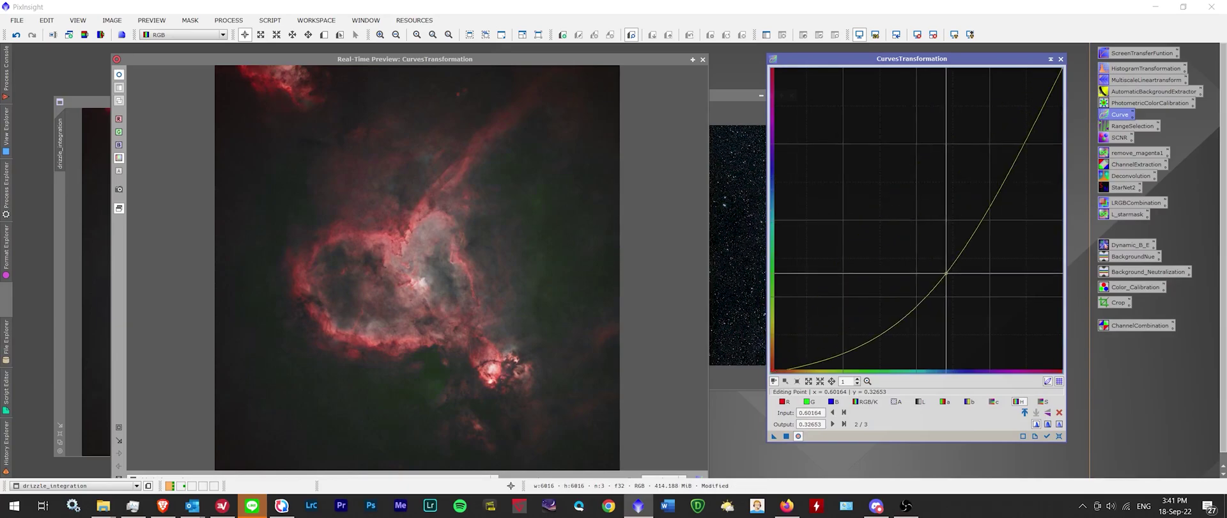
{"action": "left_click", "coordinate": [1059, 436]}
Step: Apply a slight b-channel curve (0.50328 to 0.49608) and reset the curve afterward
{"action": "left_click", "coordinate": [970, 402]}
{"action": "mouse_move", "coordinate": [917, 221]}
{"action": "left_mouse_down"}
{"action": "mouse_move", "coordinate": [824, 320]}
{"action": "mouse_move", "coordinate": [856, 332]}
{"action": "mouse_move", "coordinate": [921, 229]}
{"action": "left_mouse_up"}
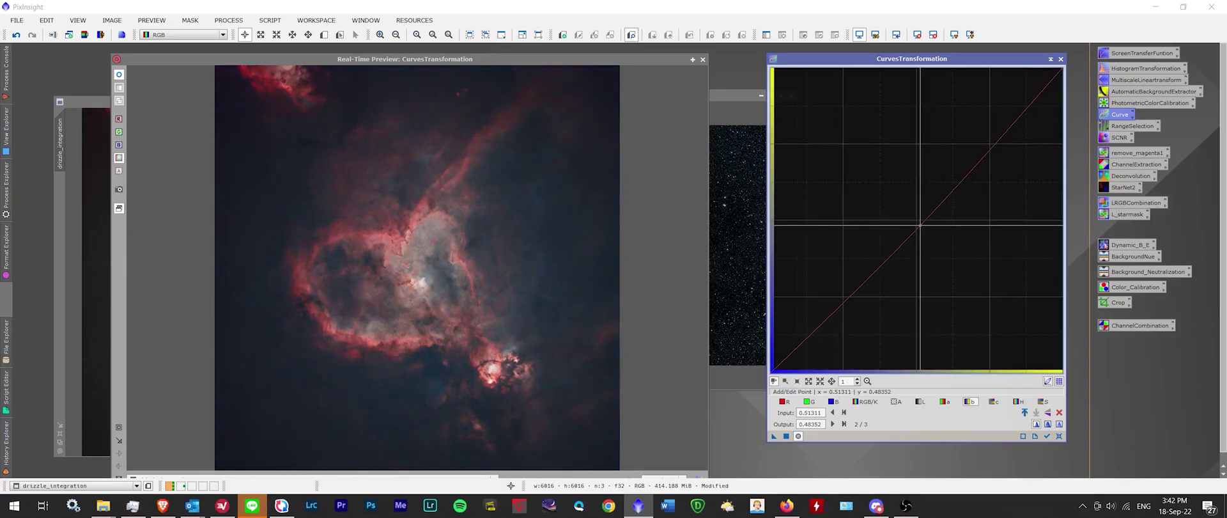
{"action": "left_click", "coordinate": [1059, 436]}
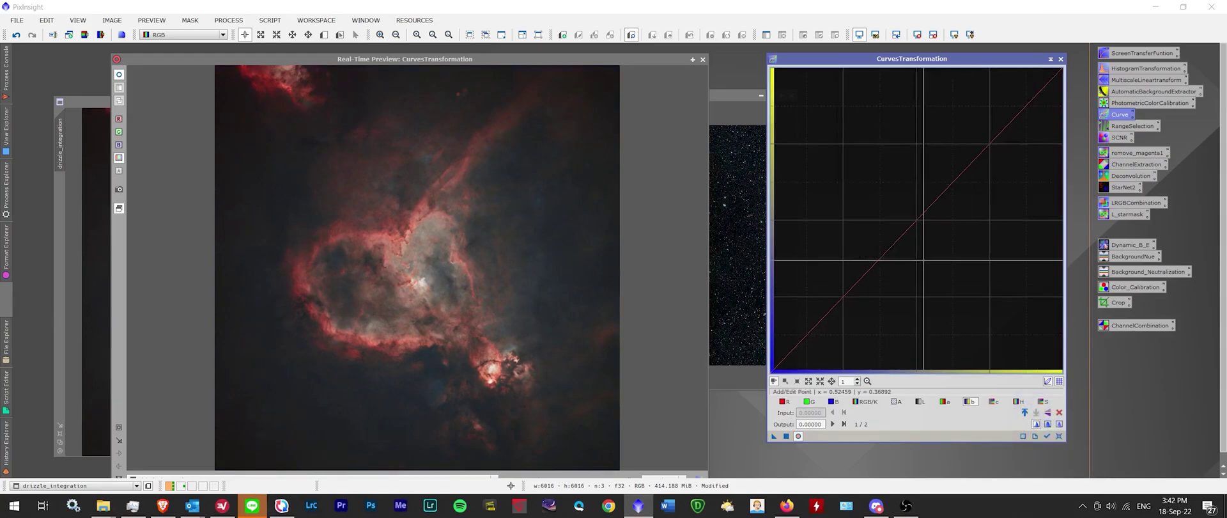
{"action": "left_click", "coordinate": [917, 220]}
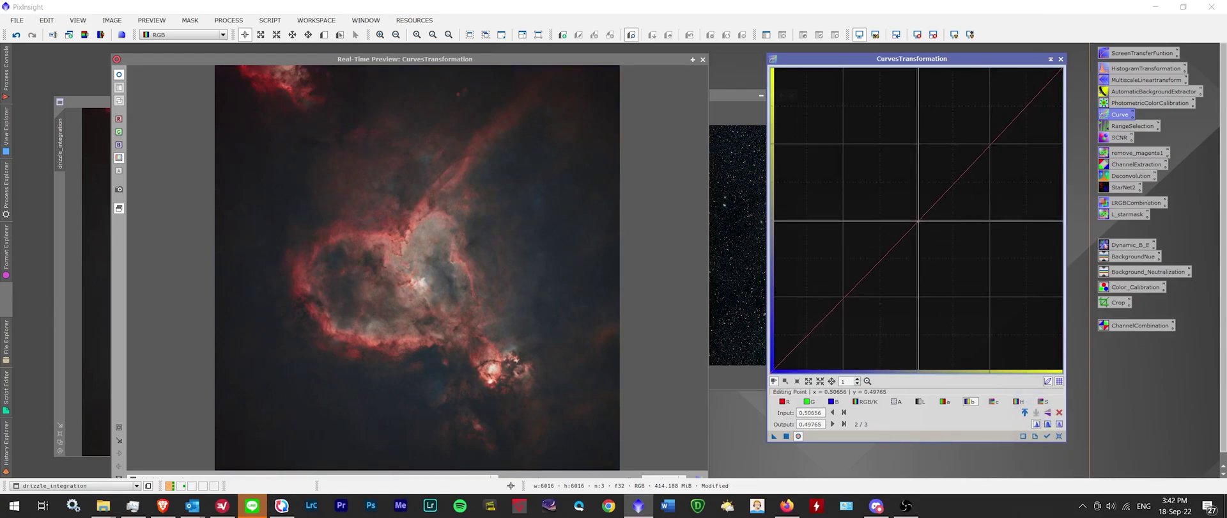
{"action": "left_click_drag", "start_coordinate": [917, 220], "coordinate": [917, 221]}
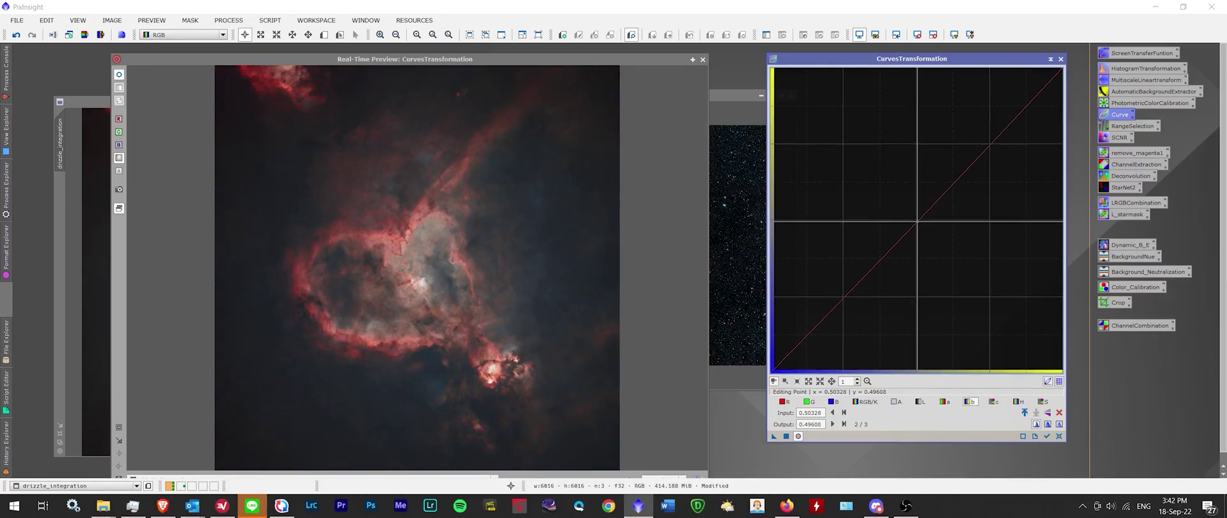
{"action": "left_click", "coordinate": [786, 437]}
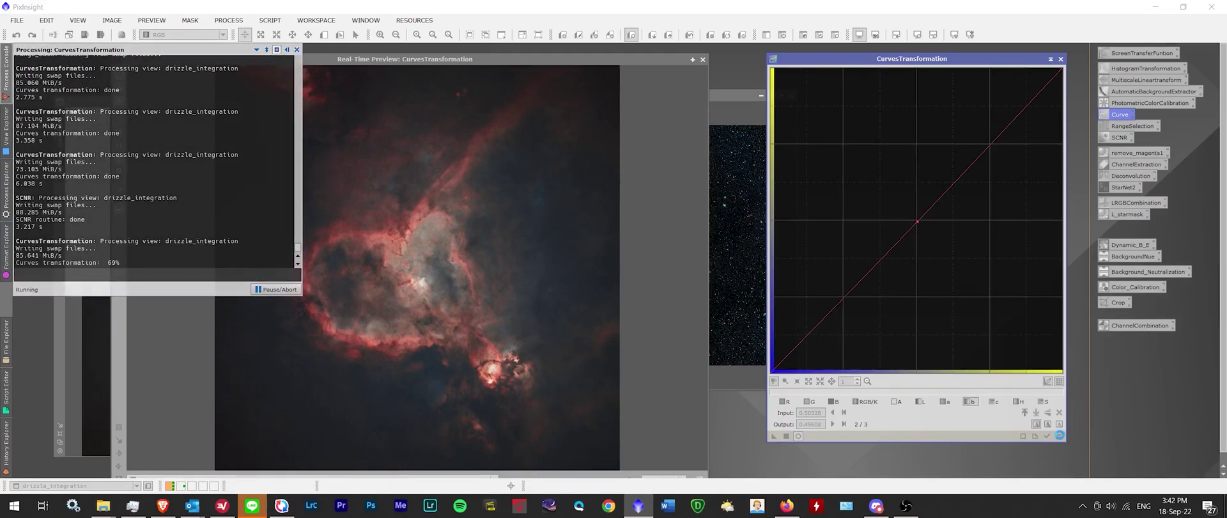
{"action": "left_click", "coordinate": [1058, 436]}
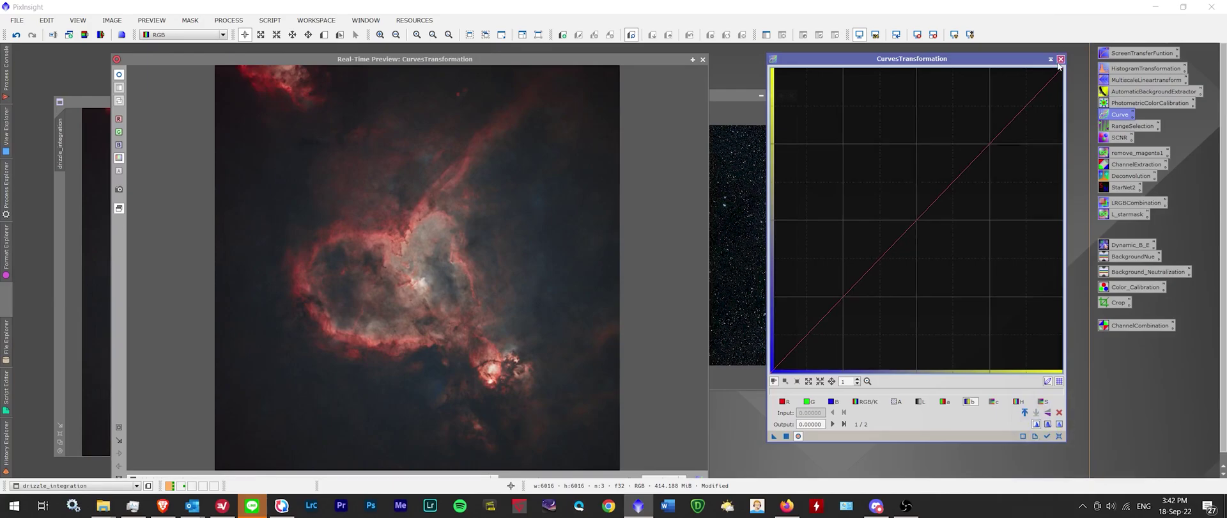
Step: Close Curves and its preview, then rename the drizzle_integration view to L
{"action": "left_click", "coordinate": [1061, 60]}
{"action": "left_click", "coordinate": [703, 60]}
{"action": "scroll", "coordinate": [330, 200], "scroll_direction": "up", "scroll_amount": 3}
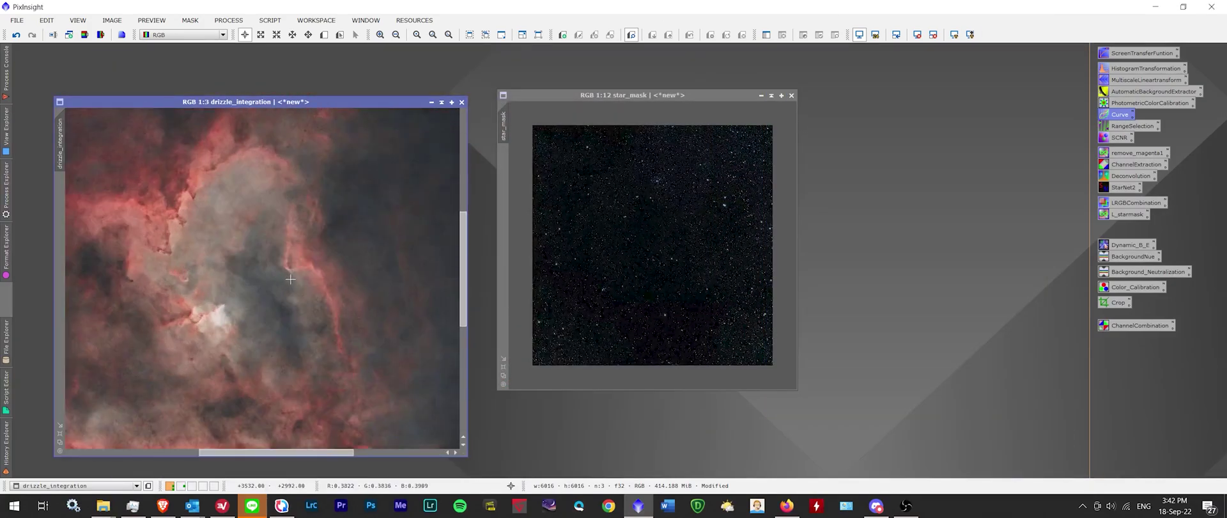
{"action": "scroll", "coordinate": [330, 200], "scroll_direction": "down", "scroll_amount": 4}
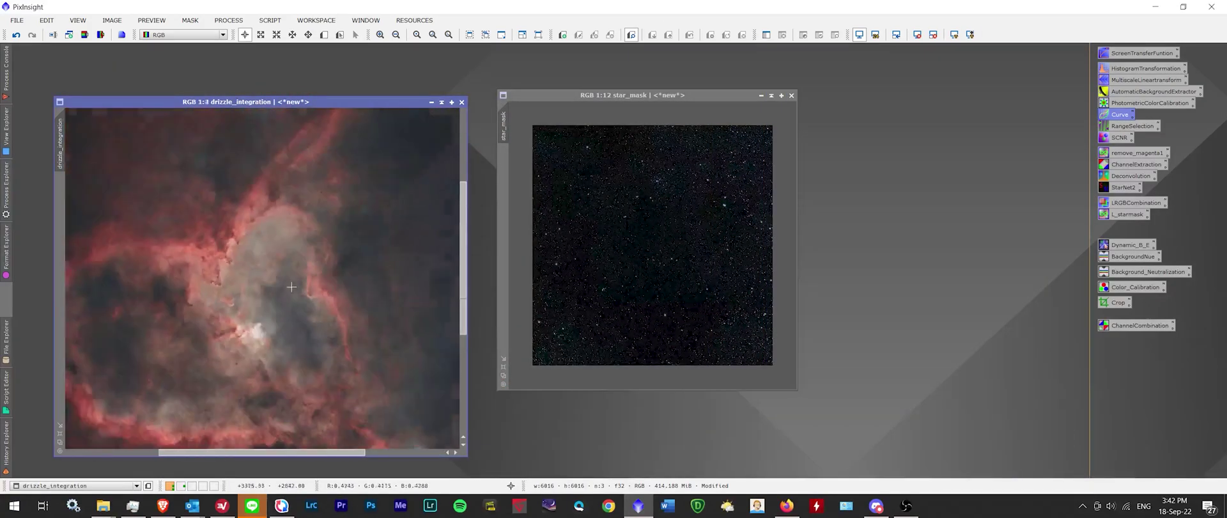
{"action": "right_click", "coordinate": [59, 138]}
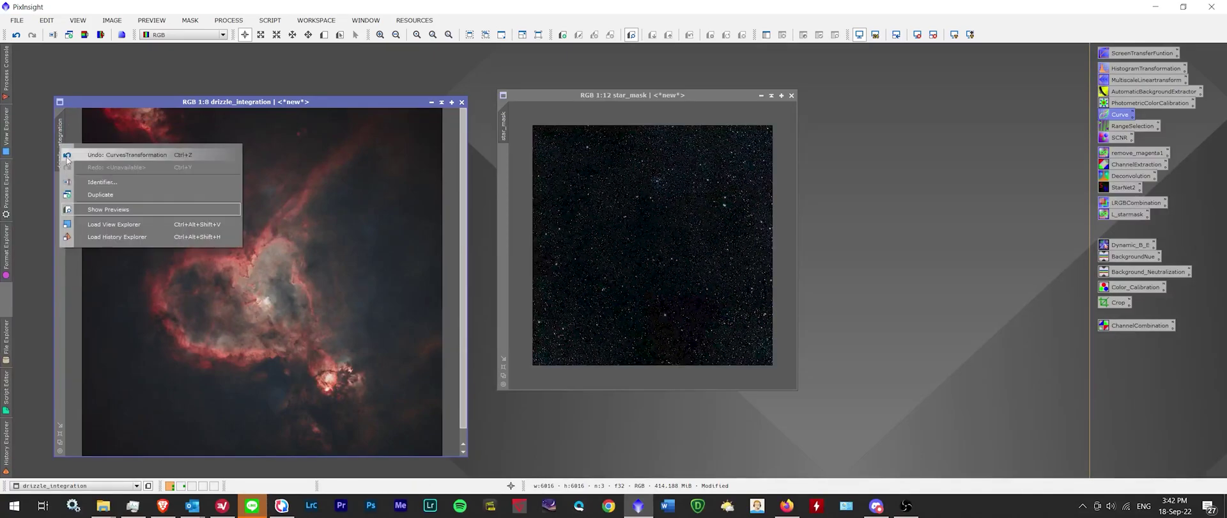
{"action": "left_click", "coordinate": [88, 184]}
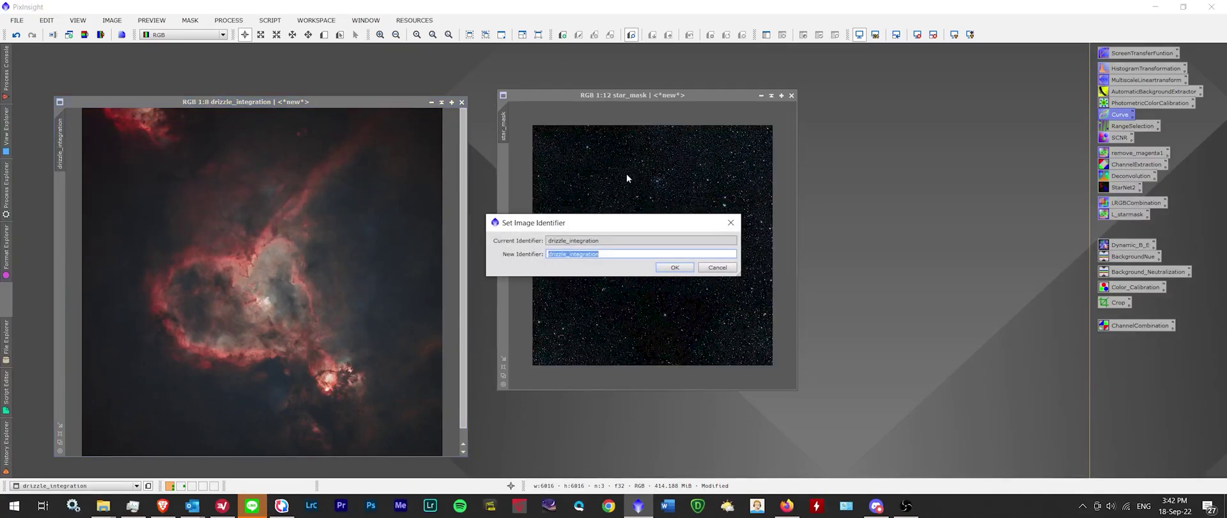
{"action": "type", "text": "L"}
{"action": "key", "text": "Return"}
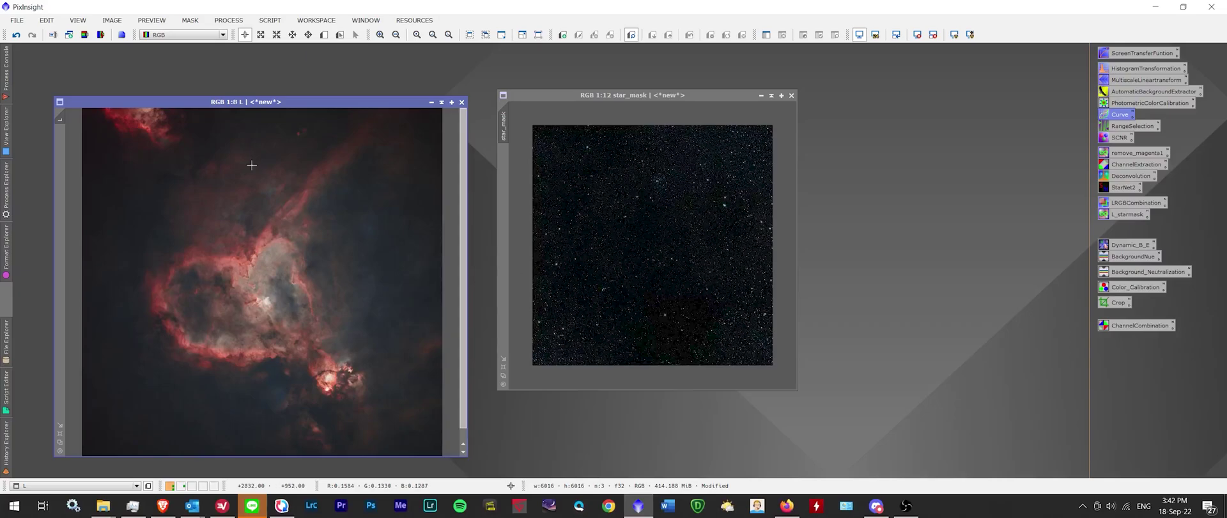
Step: Run the L+star_mask PixelMath expression, inspect the combined Image08, then close it
{"action": "double_click", "coordinate": [1129, 213]}
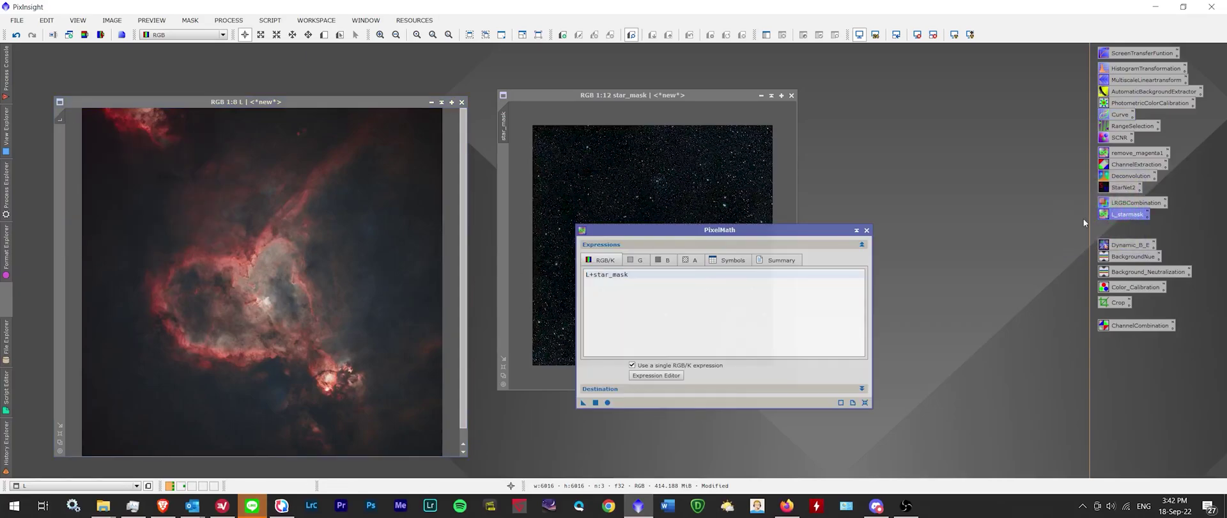
{"action": "left_click", "coordinate": [591, 274]}
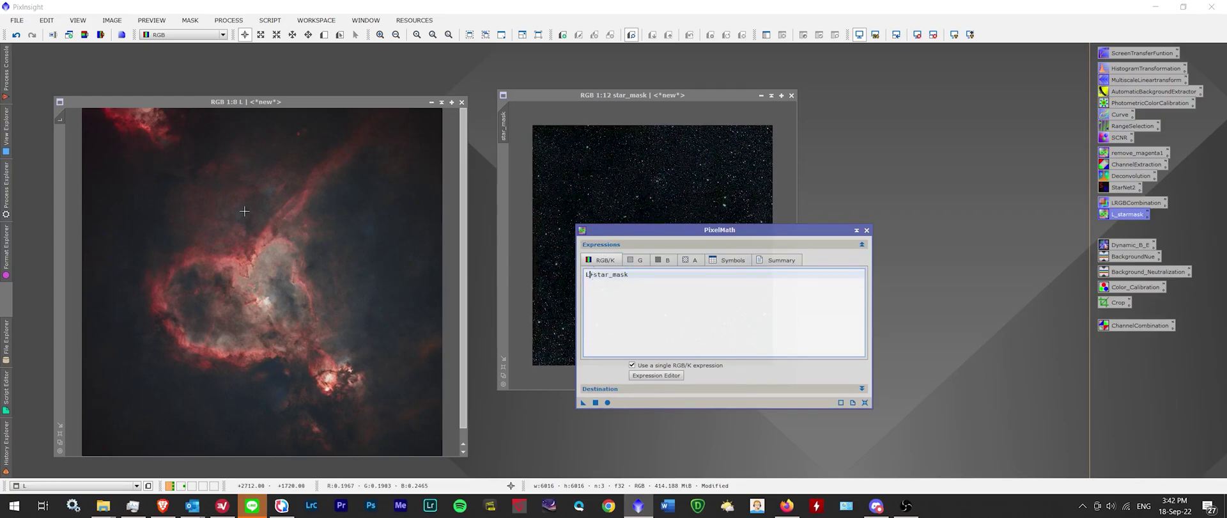
{"action": "left_click", "coordinate": [596, 402]}
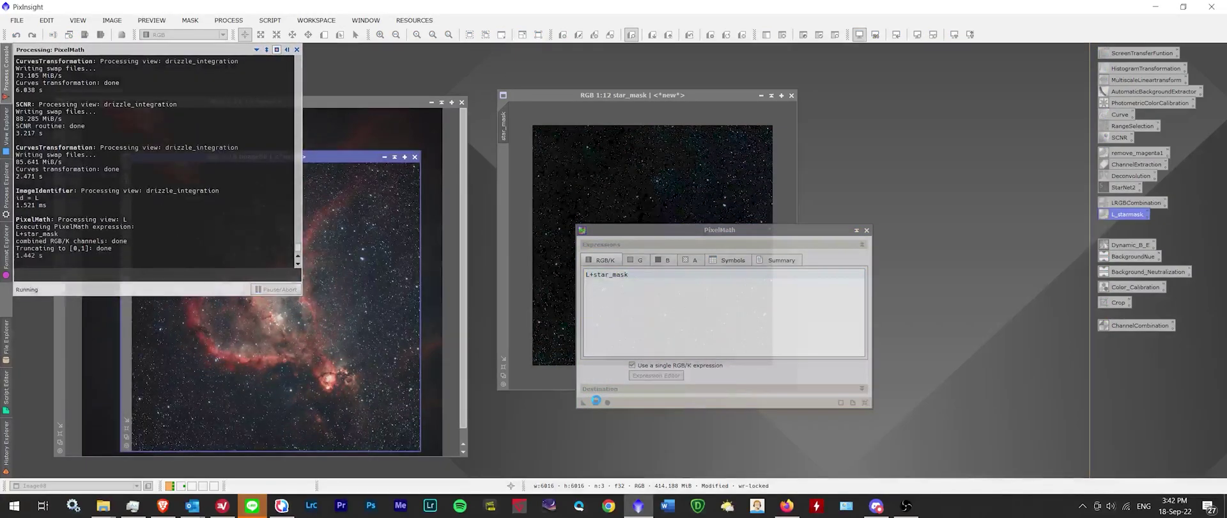
{"action": "scroll", "coordinate": [291, 308], "scroll_direction": "up", "scroll_amount": 6}
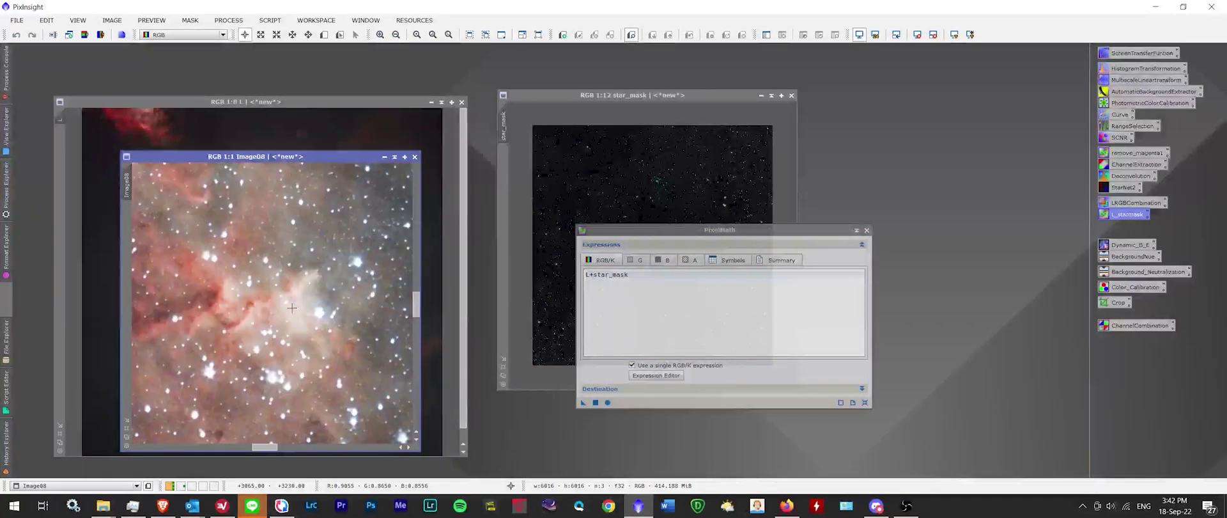
{"action": "scroll", "coordinate": [291, 307], "scroll_direction": "down", "scroll_amount": 2}
{"action": "scroll", "coordinate": [291, 307], "scroll_direction": "up", "scroll_amount": 2}
{"action": "scroll", "coordinate": [291, 308], "scroll_direction": "down", "scroll_amount": 2}
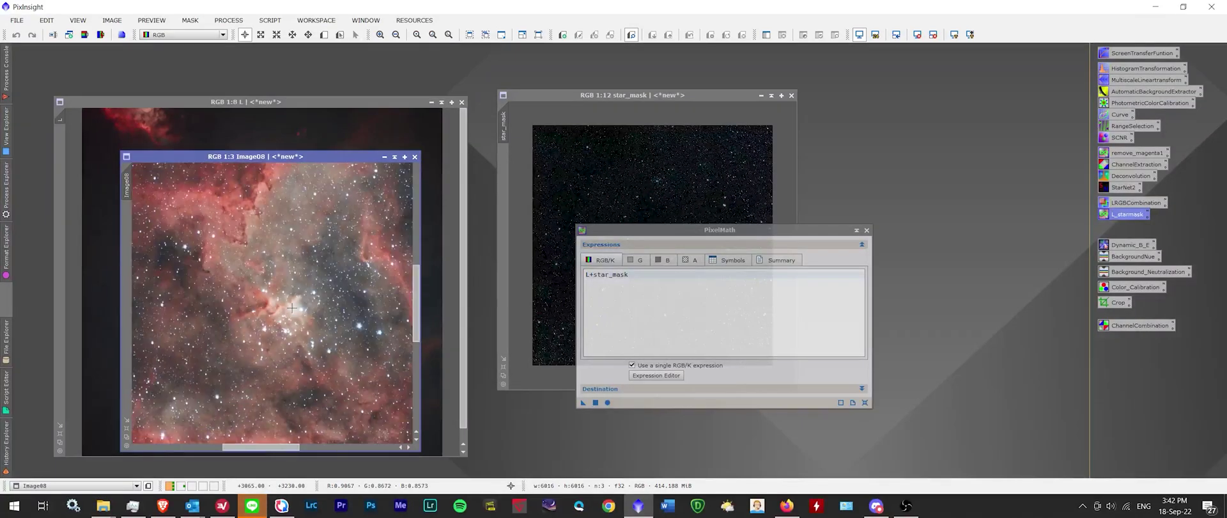
{"action": "scroll", "coordinate": [292, 307], "scroll_direction": "down", "scroll_amount": 5}
{"action": "scroll", "coordinate": [396, 237], "scroll_direction": "up", "scroll_amount": 6}
{"action": "scroll", "coordinate": [396, 236], "scroll_direction": "down", "scroll_amount": 2}
{"action": "scroll", "coordinate": [394, 236], "scroll_direction": "up", "scroll_amount": 3}
{"action": "scroll", "coordinate": [394, 236], "scroll_direction": "down", "scroll_amount": 9}
{"action": "left_click", "coordinate": [618, 211]}
{"action": "left_click", "coordinate": [414, 156]}
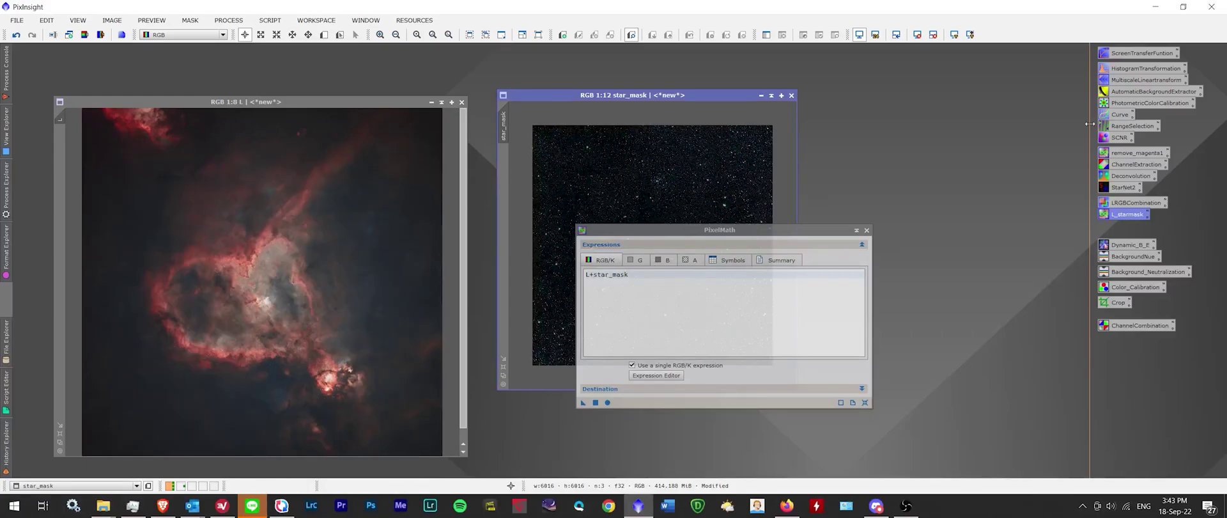
Step: Curve star_mask with a slight RGB/K bend, a saturation boost and a lowered blue curve
{"action": "double_click", "coordinate": [1119, 118]}
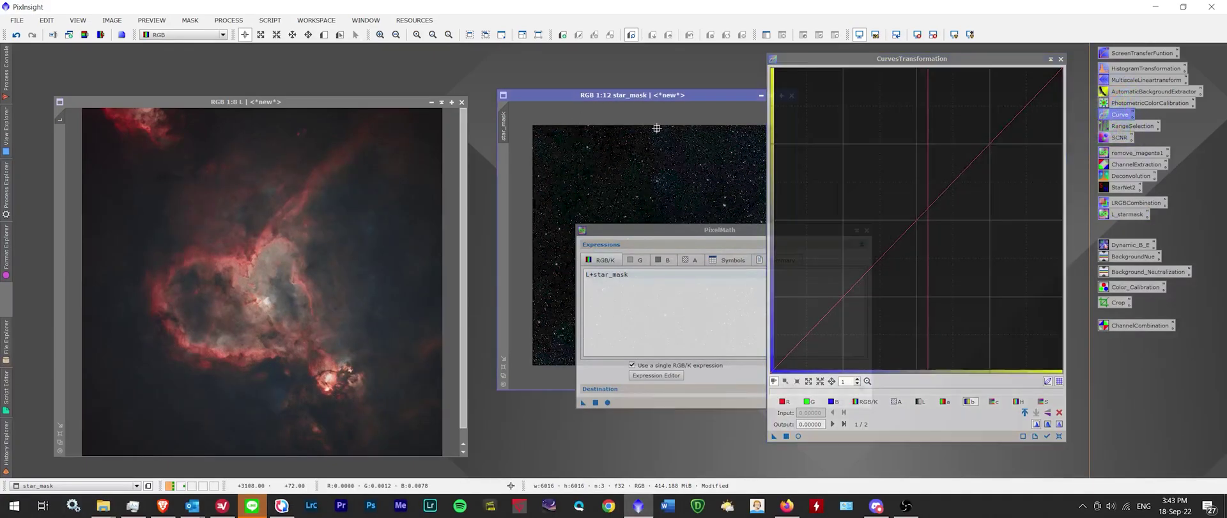
{"action": "left_click", "coordinate": [798, 436]}
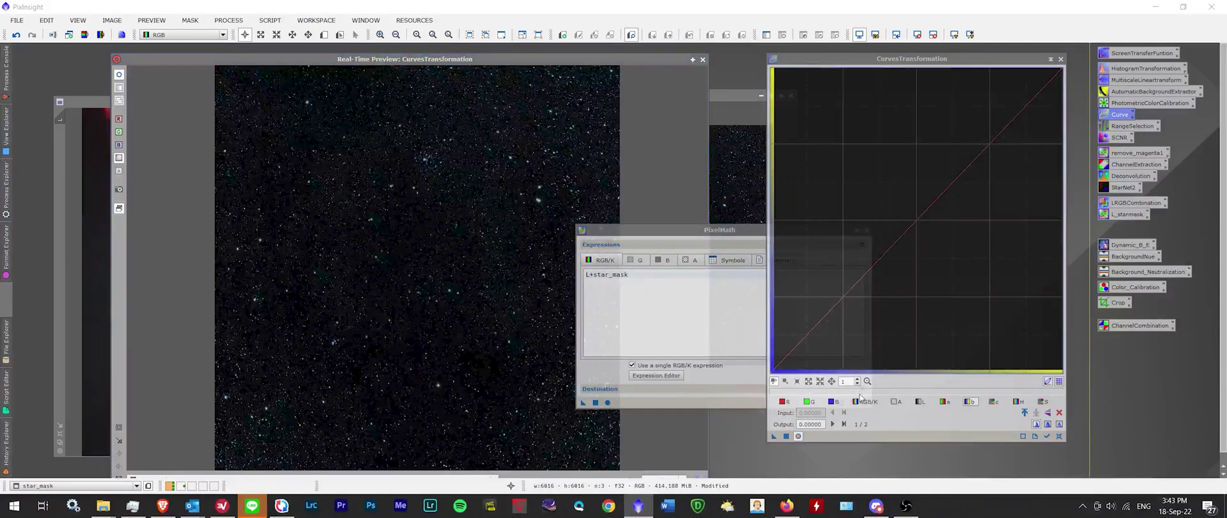
{"action": "mouse_move", "coordinate": [879, 269]}
{"action": "left_mouse_down"}
{"action": "mouse_move", "coordinate": [882, 307]}
{"action": "mouse_move", "coordinate": [851, 294]}
{"action": "mouse_move", "coordinate": [846, 263]}
{"action": "mouse_move", "coordinate": [847, 317]}
{"action": "left_mouse_up"}
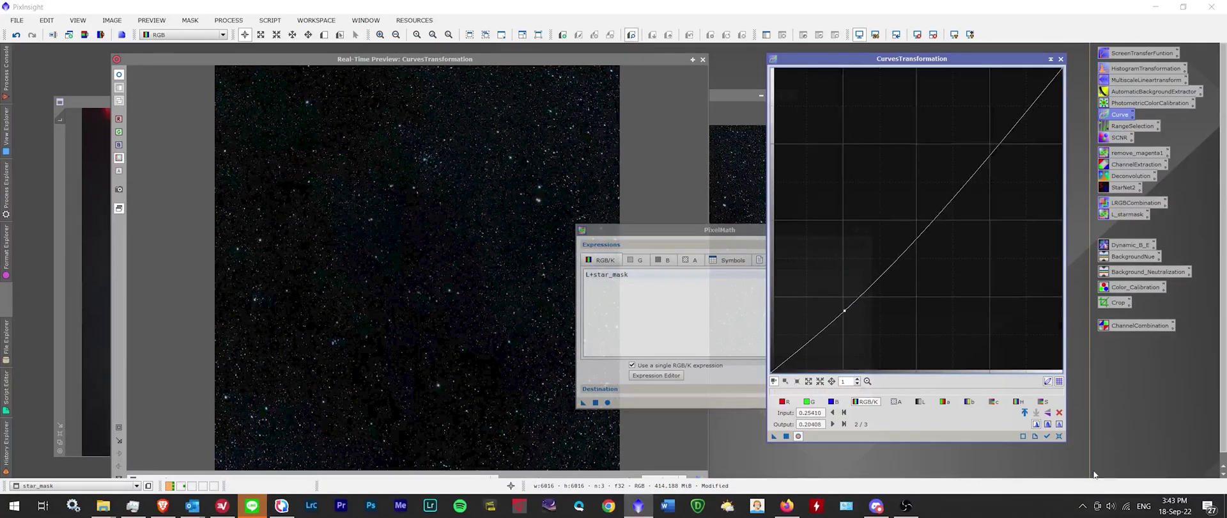
{"action": "left_click", "coordinate": [1043, 401]}
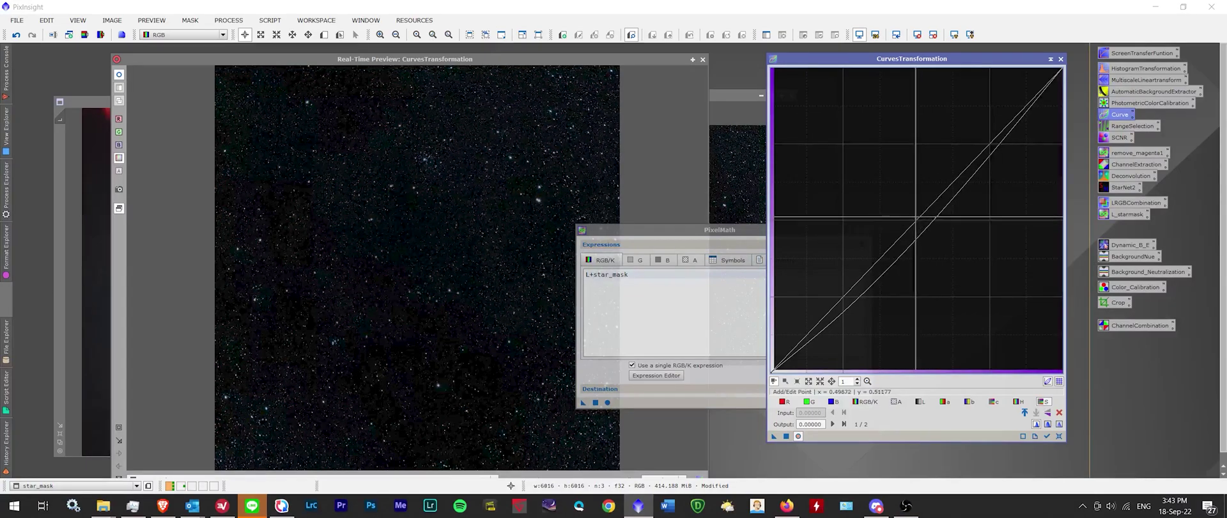
{"action": "left_click", "coordinate": [880, 172]}
{"action": "left_click_drag", "start_coordinate": [879, 173], "coordinate": [905, 206]}
{"action": "left_click", "coordinate": [832, 401]}
{"action": "mouse_move", "coordinate": [921, 243]}
{"action": "left_mouse_down"}
{"action": "mouse_move", "coordinate": [953, 274]}
{"action": "mouse_move", "coordinate": [920, 224]}
{"action": "left_mouse_up"}
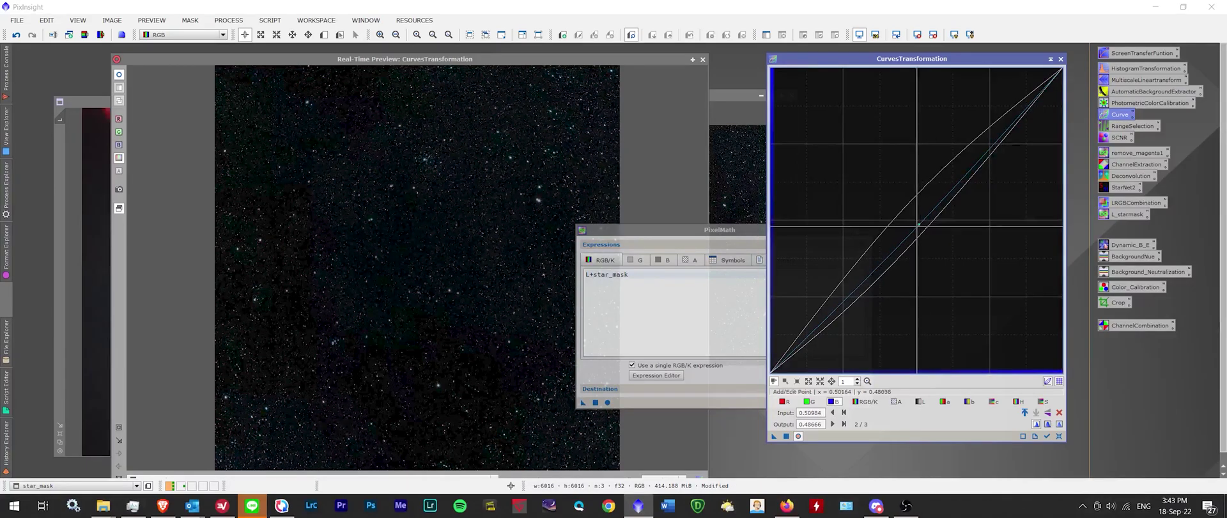
{"action": "left_click", "coordinate": [786, 436]}
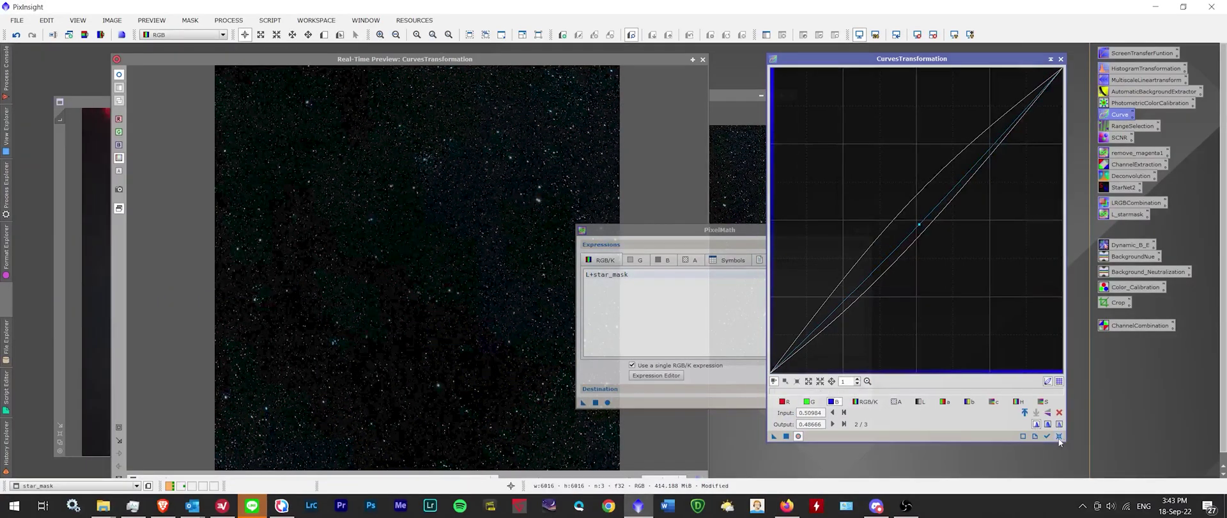
{"action": "left_click", "coordinate": [1061, 58]}
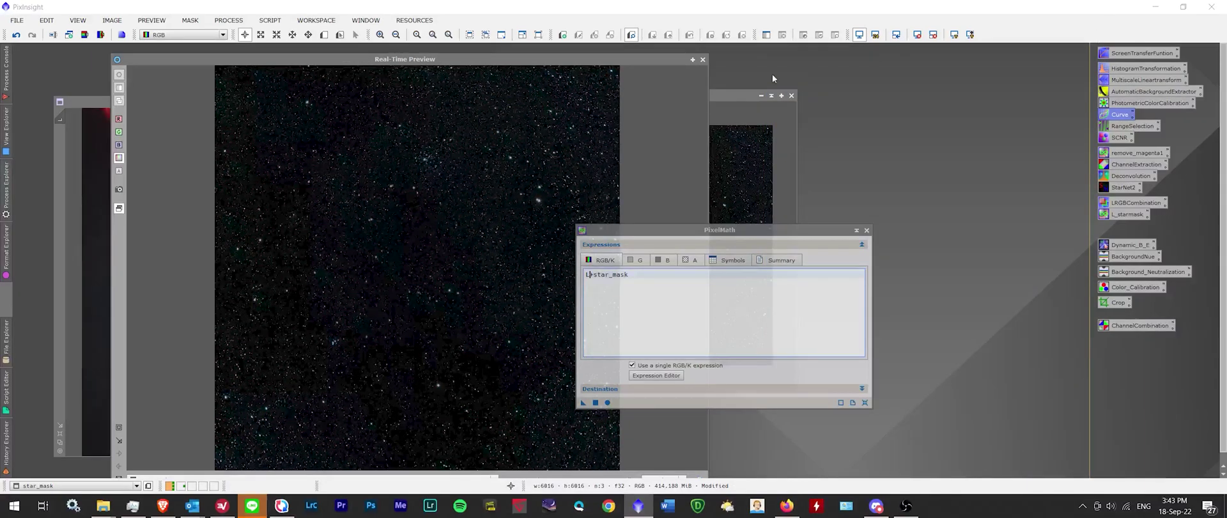
Step: Close the preview and run PixelMath L+star_mask to create Image09
{"action": "left_click", "coordinate": [703, 60]}
{"action": "left_click", "coordinate": [594, 402]}
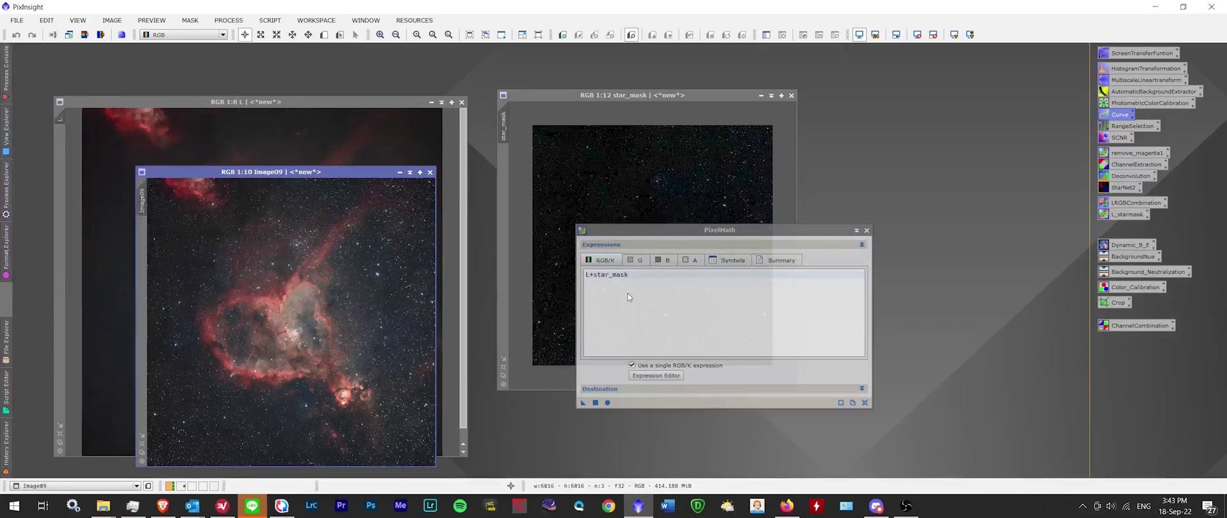
{"action": "scroll", "coordinate": [334, 329], "scroll_direction": "up", "scroll_amount": 5}
{"action": "scroll", "coordinate": [334, 329], "scroll_direction": "down", "scroll_amount": 5}
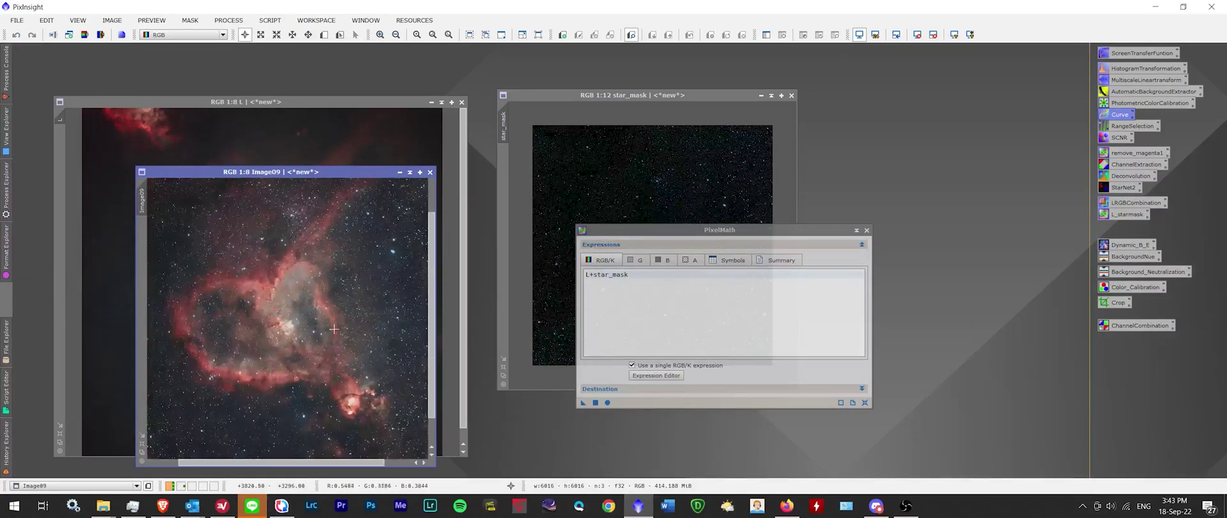
Step: Save Image09 as a 16-bit unsigned integer TIFF, Image09.tif
{"action": "left_click", "coordinate": [17, 20]}
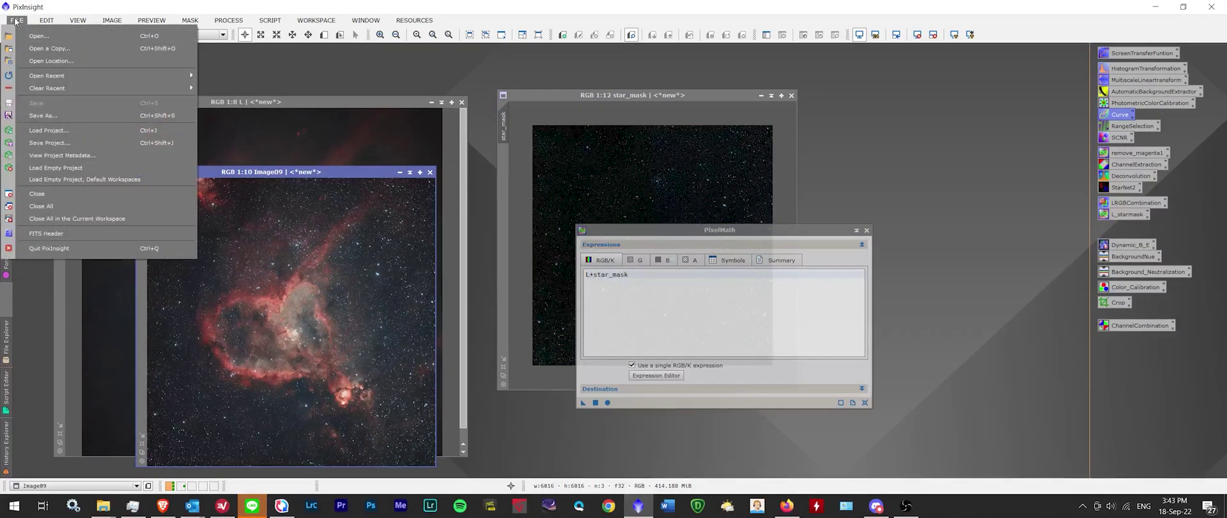
{"action": "left_click", "coordinate": [51, 114]}
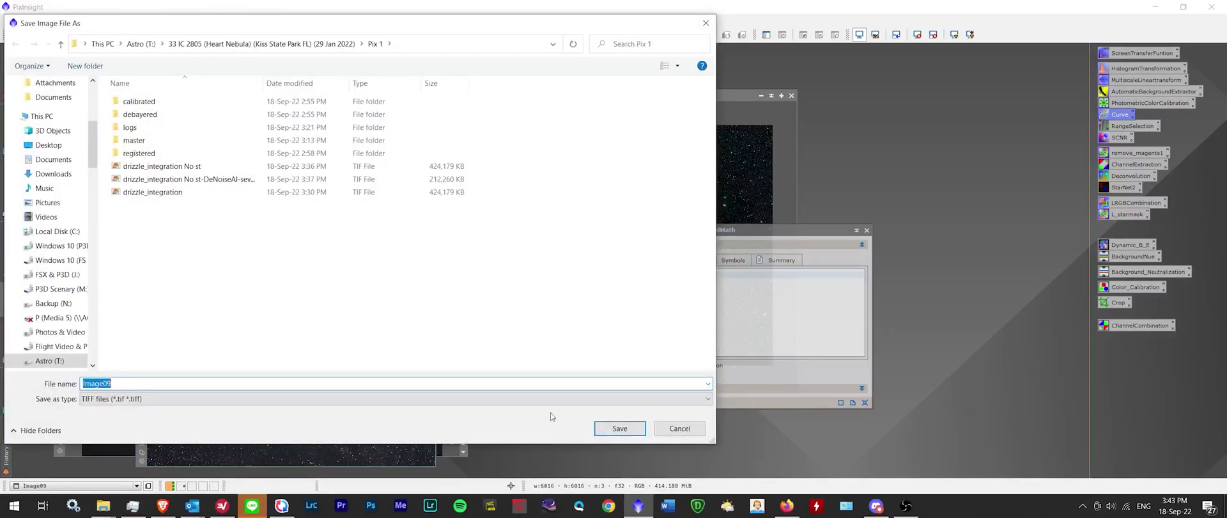
{"action": "left_click", "coordinate": [616, 429]}
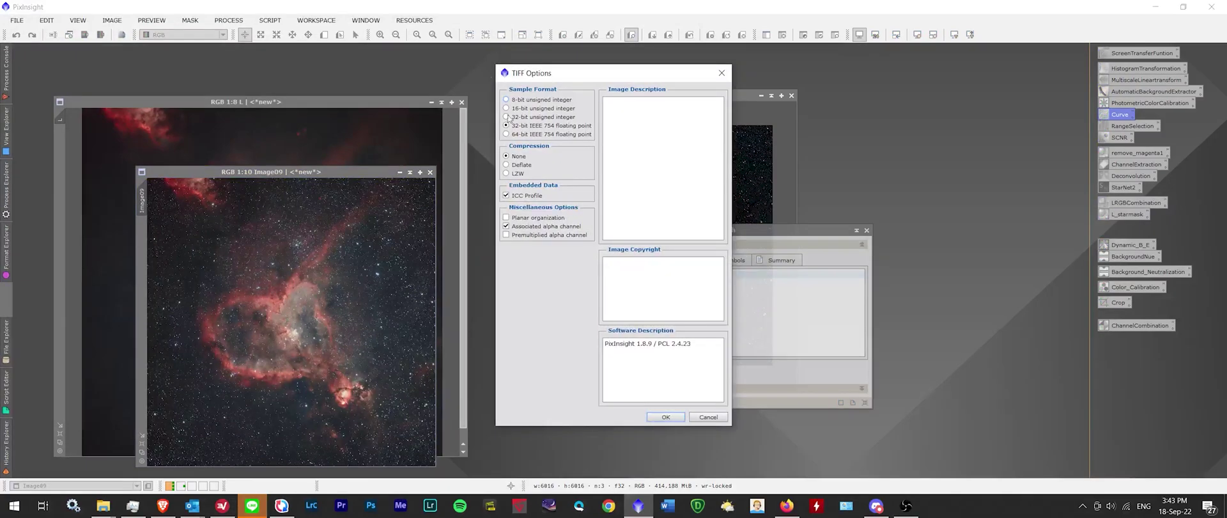
{"action": "left_click", "coordinate": [532, 110]}
{"action": "left_click", "coordinate": [665, 416]}
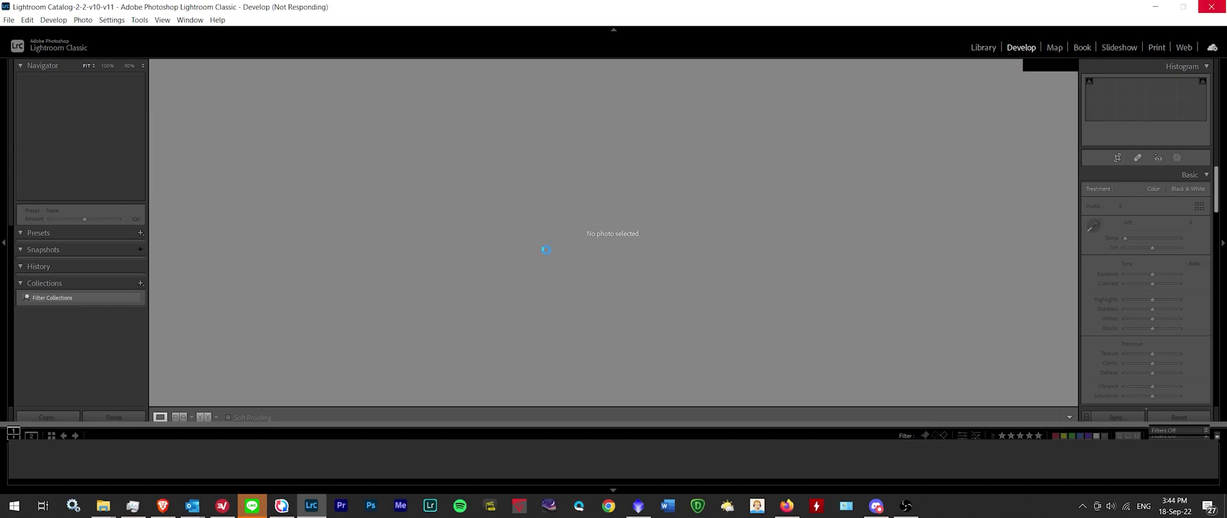
Step: Restore down the Lightroom window to uncover PixInsight behind it
{"action": "double_click", "coordinate": [530, 9]}
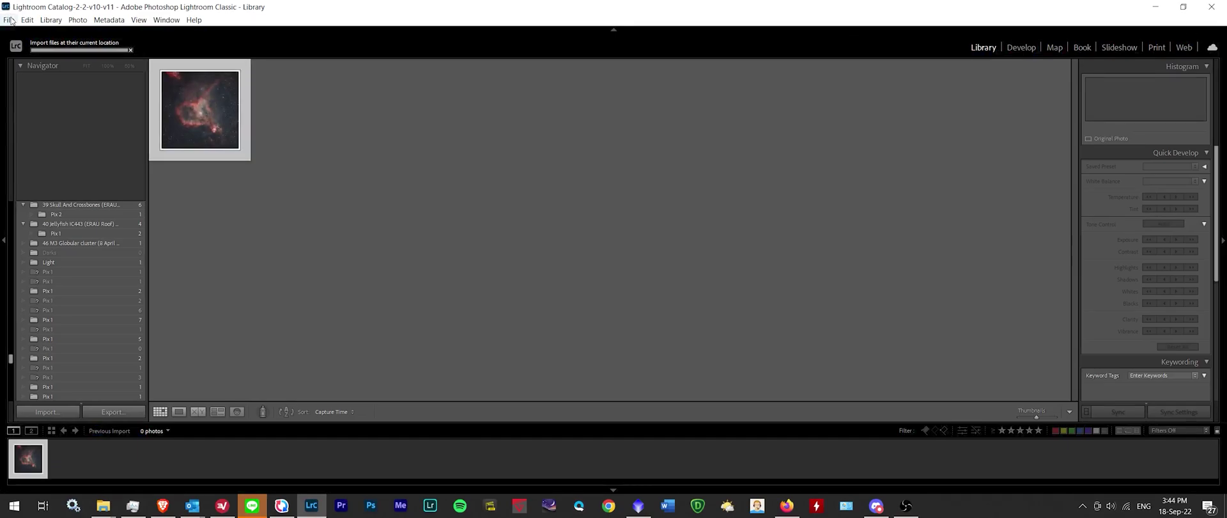
Step: Import Image09.tif from the Pix 1 folder, view it fitted, and switch to Develop
{"action": "left_click", "coordinate": [10, 21]}
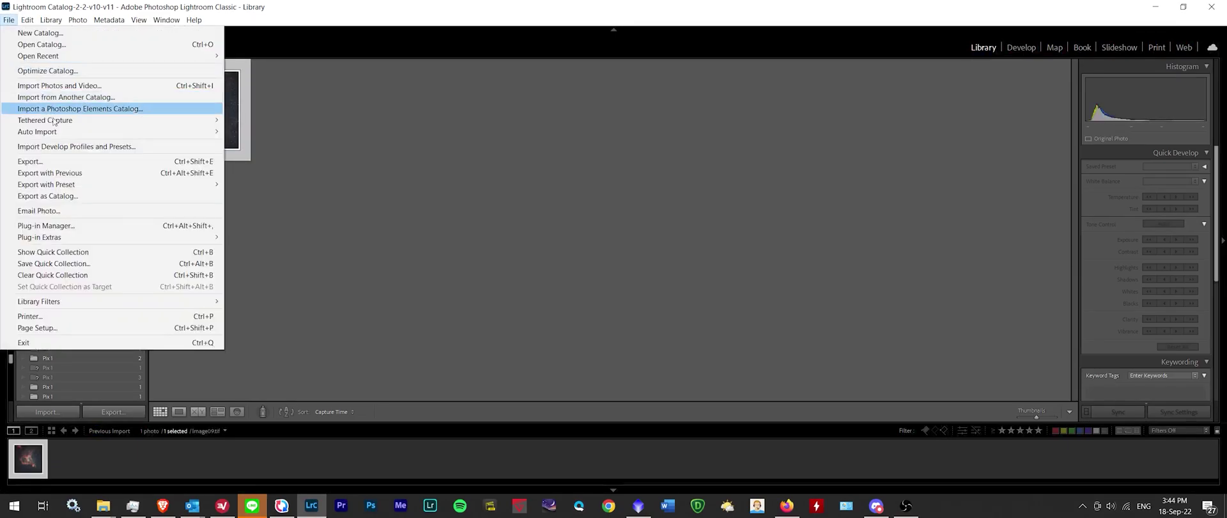
{"action": "left_click", "coordinate": [460, 263]}
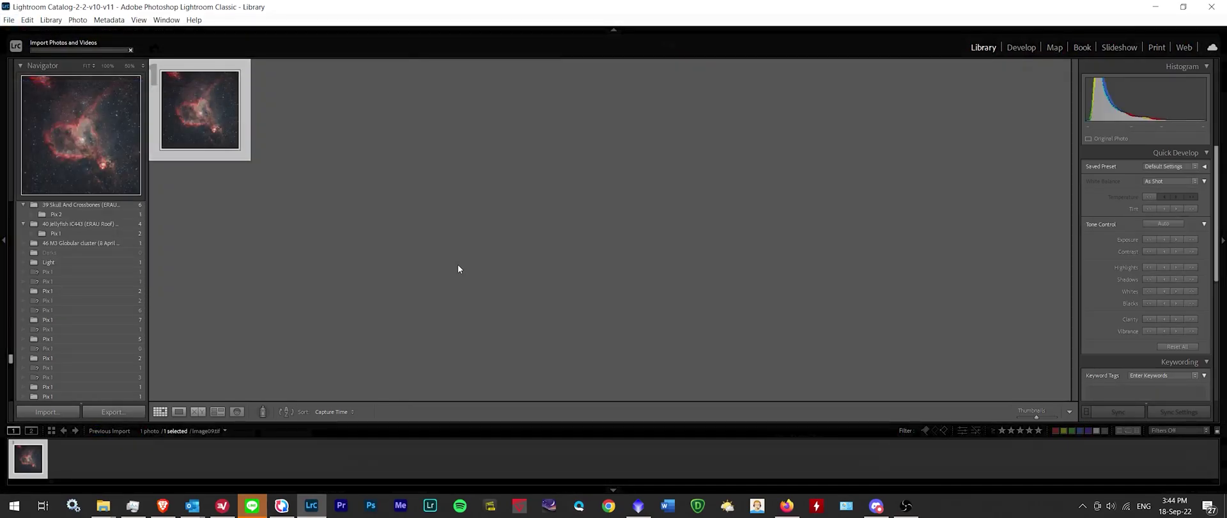
{"action": "key", "text": "ctrl+shift+i"}
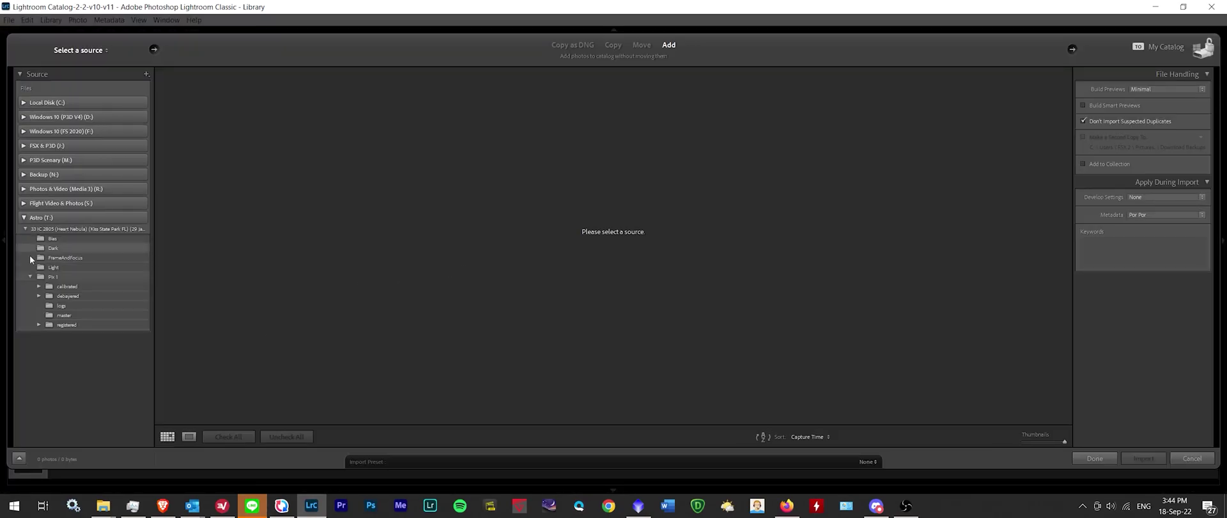
{"action": "left_click", "coordinate": [50, 277]}
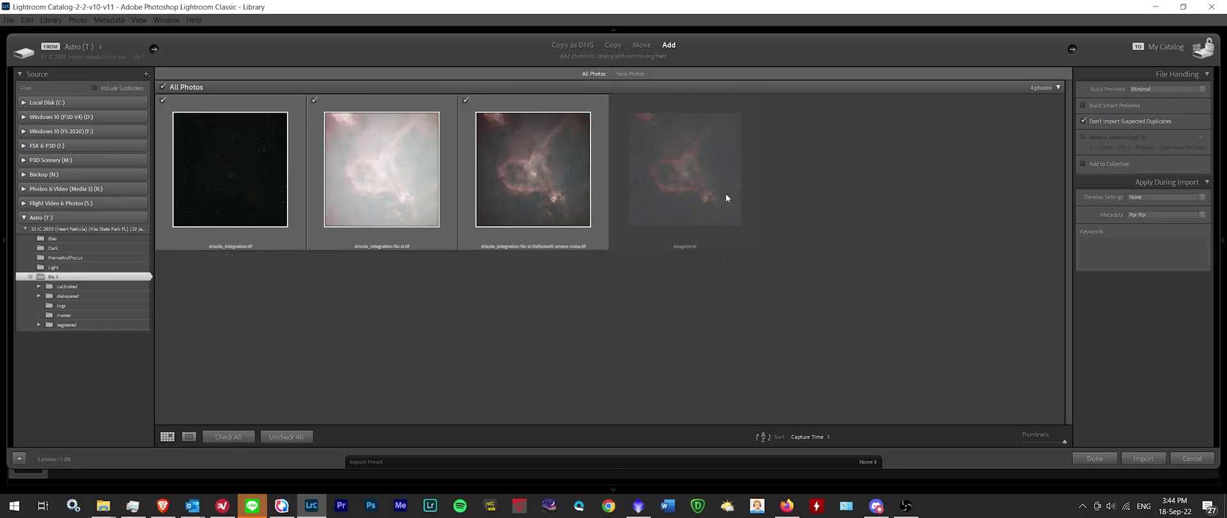
{"action": "left_click", "coordinate": [1188, 460]}
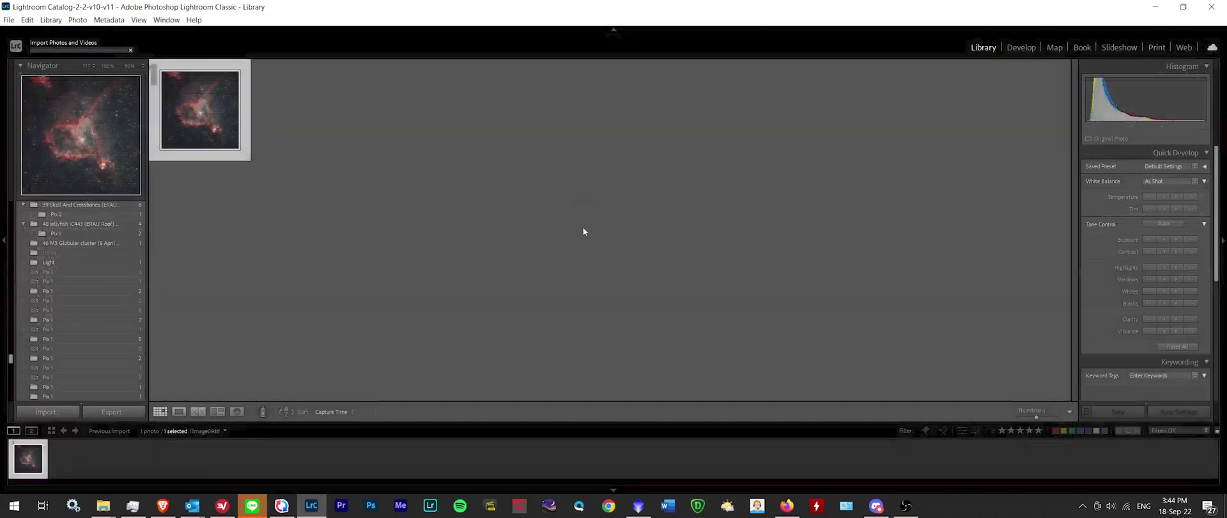
{"action": "double_click", "coordinate": [217, 126]}
{"action": "left_click", "coordinate": [681, 184]}
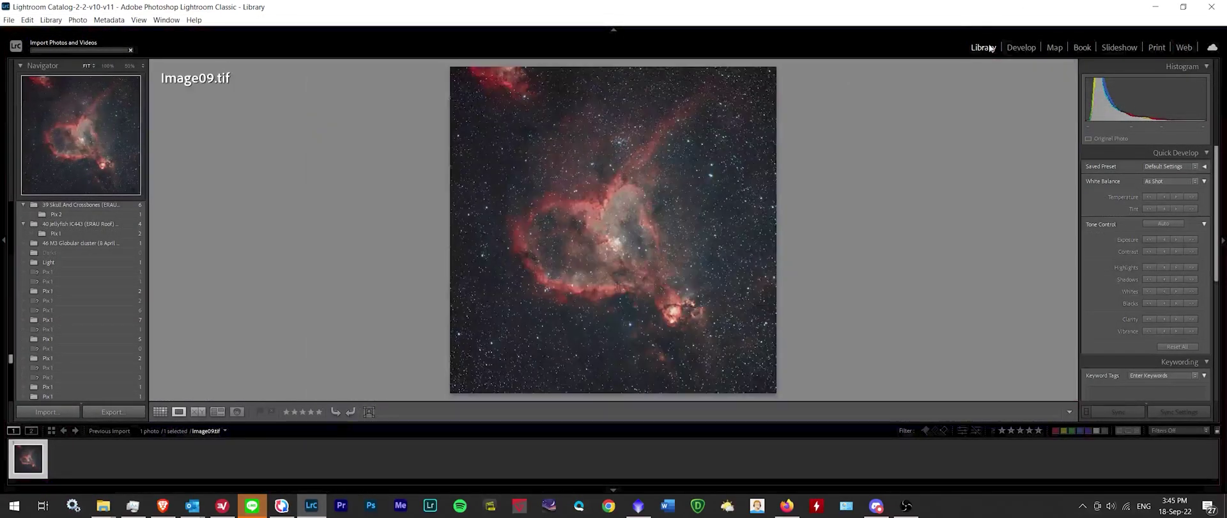
{"action": "left_click", "coordinate": [1016, 46]}
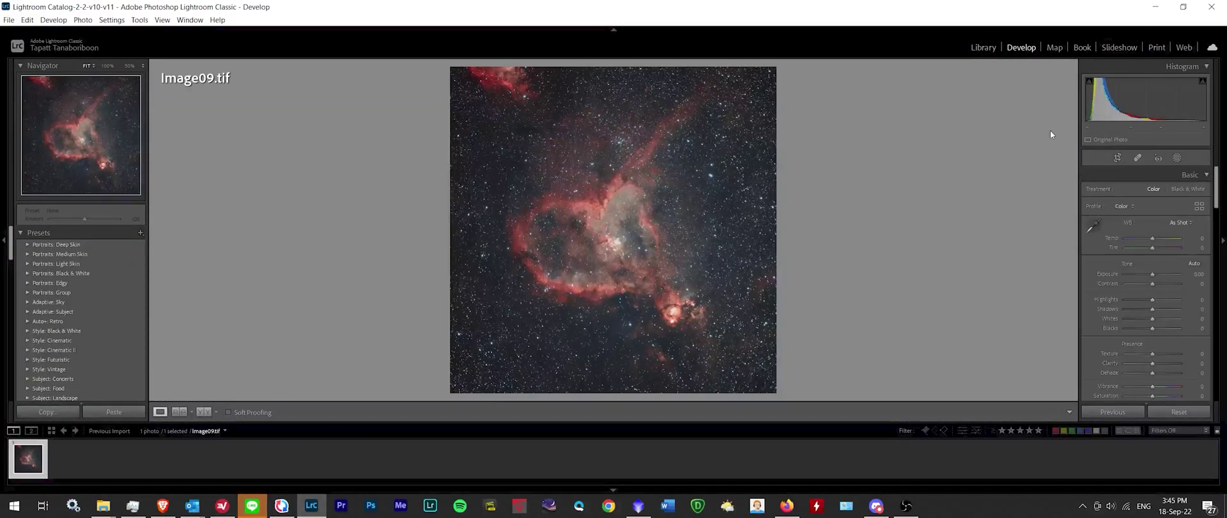
Step: Crop Image09 to a 2 x 3 ratio, rotating slightly and repositioning the nebula
{"action": "left_click", "coordinate": [1117, 157]}
{"action": "left_click", "coordinate": [1178, 192]}
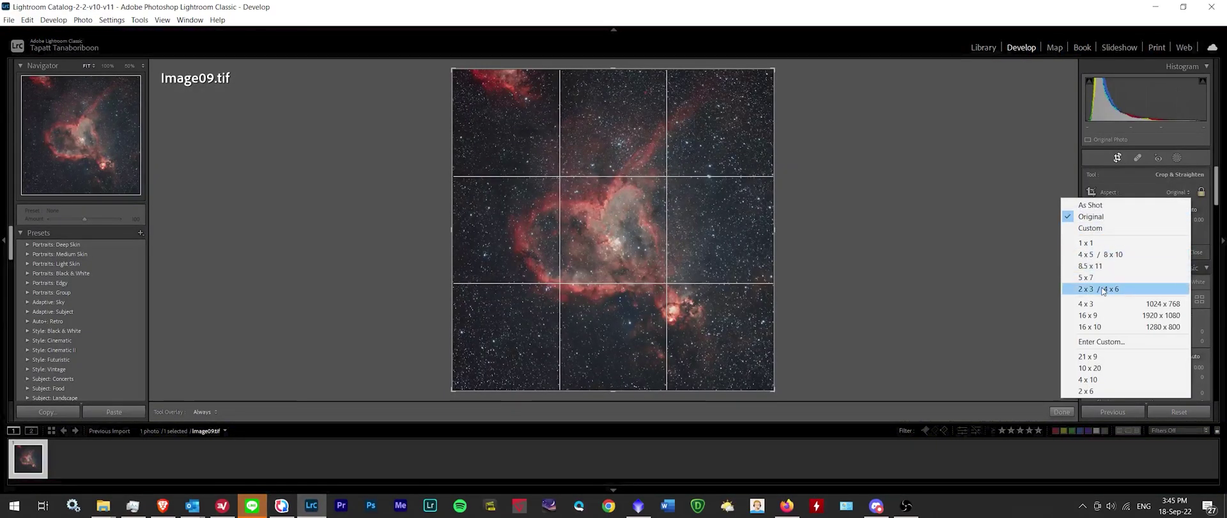
{"action": "left_click", "coordinate": [1099, 255]}
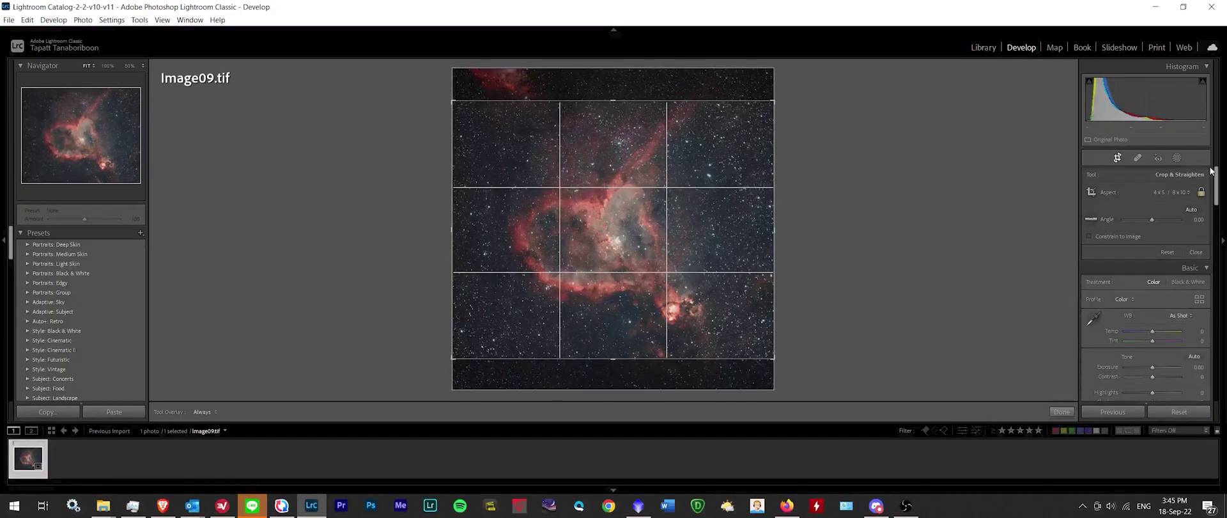
{"action": "left_click", "coordinate": [1174, 192]}
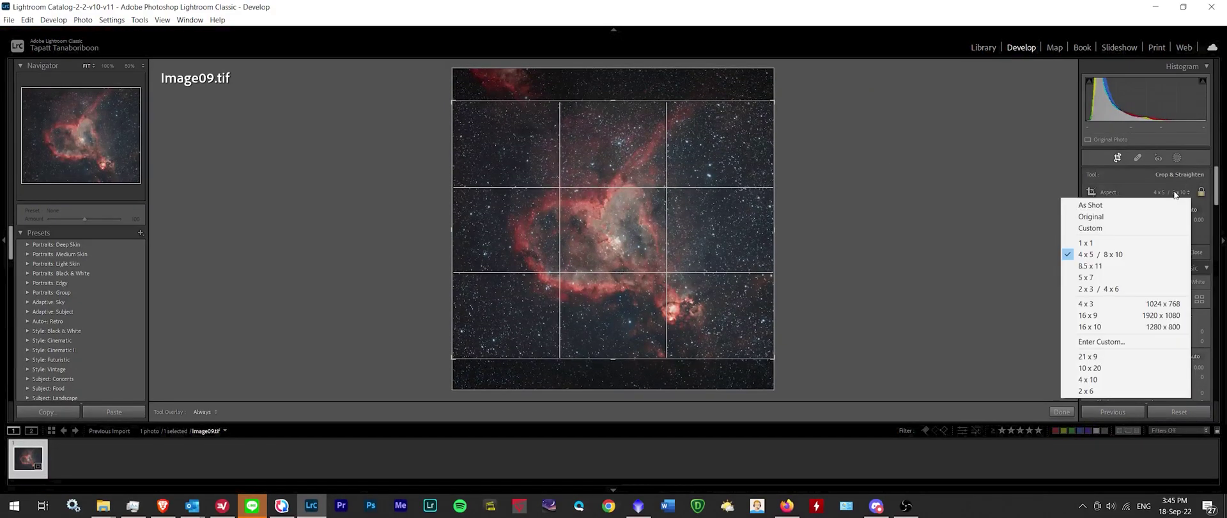
{"action": "left_click", "coordinate": [1097, 289]}
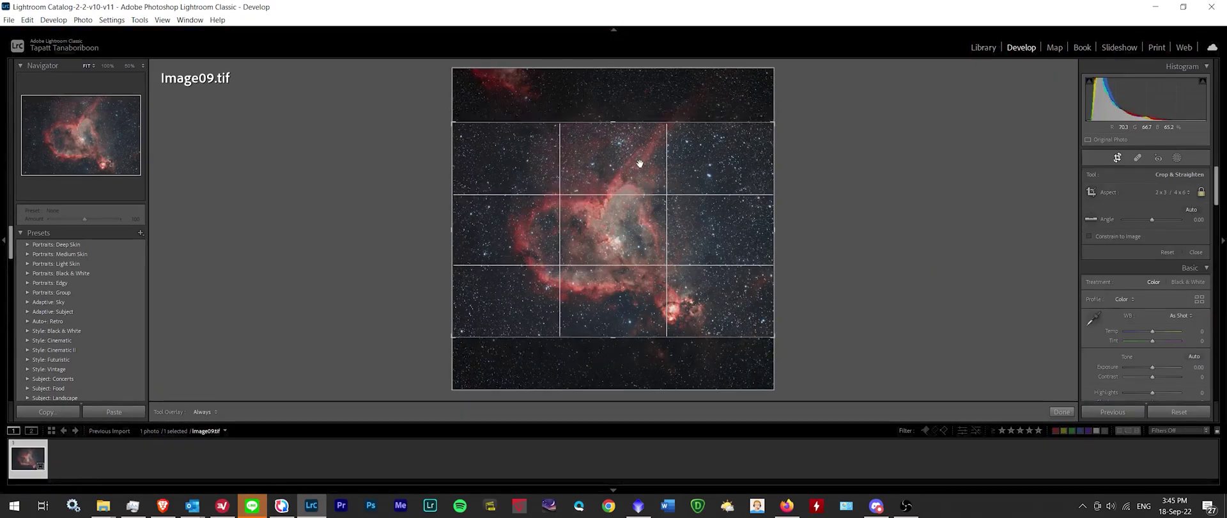
{"action": "mouse_move", "coordinate": [793, 103]}
{"action": "left_mouse_down"}
{"action": "mouse_move", "coordinate": [809, 83]}
{"action": "mouse_move", "coordinate": [798, 89]}
{"action": "mouse_move", "coordinate": [899, 178]}
{"action": "mouse_move", "coordinate": [743, 97]}
{"action": "left_mouse_up"}
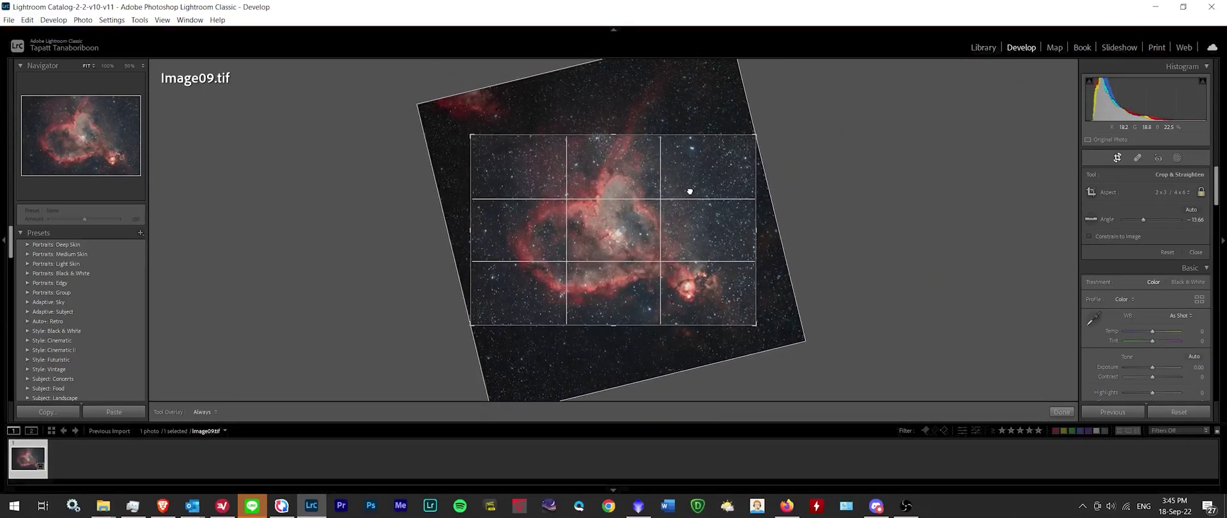
{"action": "left_click", "coordinate": [1062, 411]}
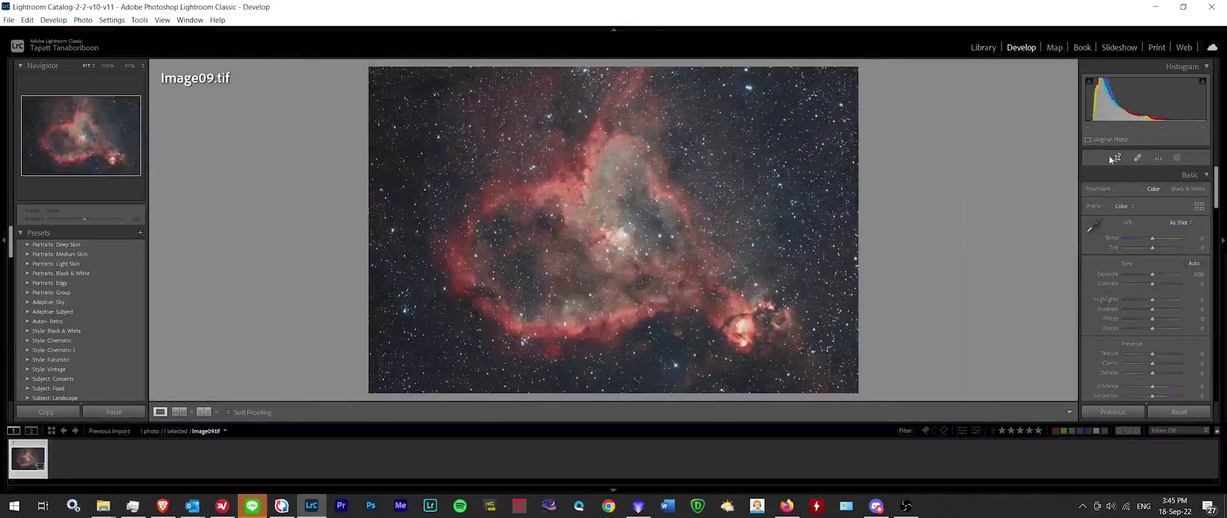
{"action": "left_click", "coordinate": [1117, 157]}
{"action": "left_click_drag", "start_coordinate": [601, 256], "coordinate": [595, 263]}
Step: Apply the crop, try Auto tone, then reset all develop settings
{"action": "left_click", "coordinate": [1059, 411]}
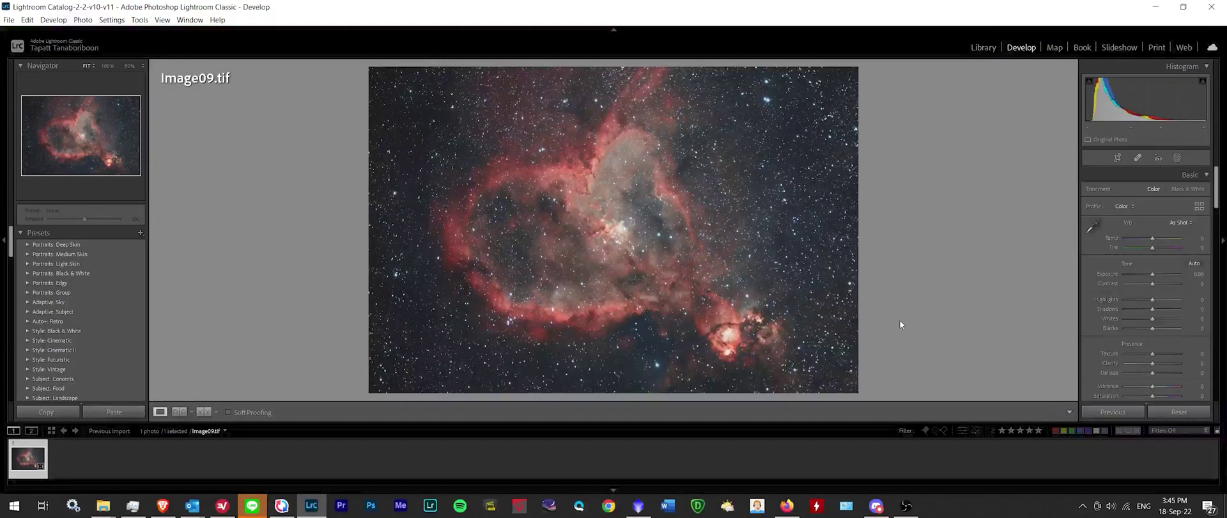
{"action": "key", "text": "ctrl+u"}
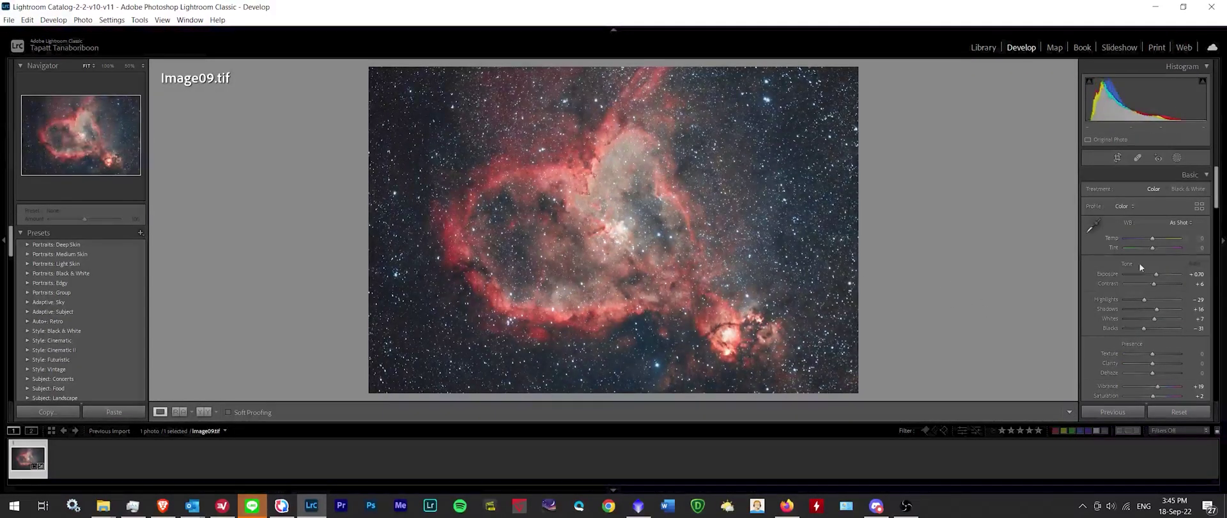
{"action": "key", "text": "ctrl+shift+r"}
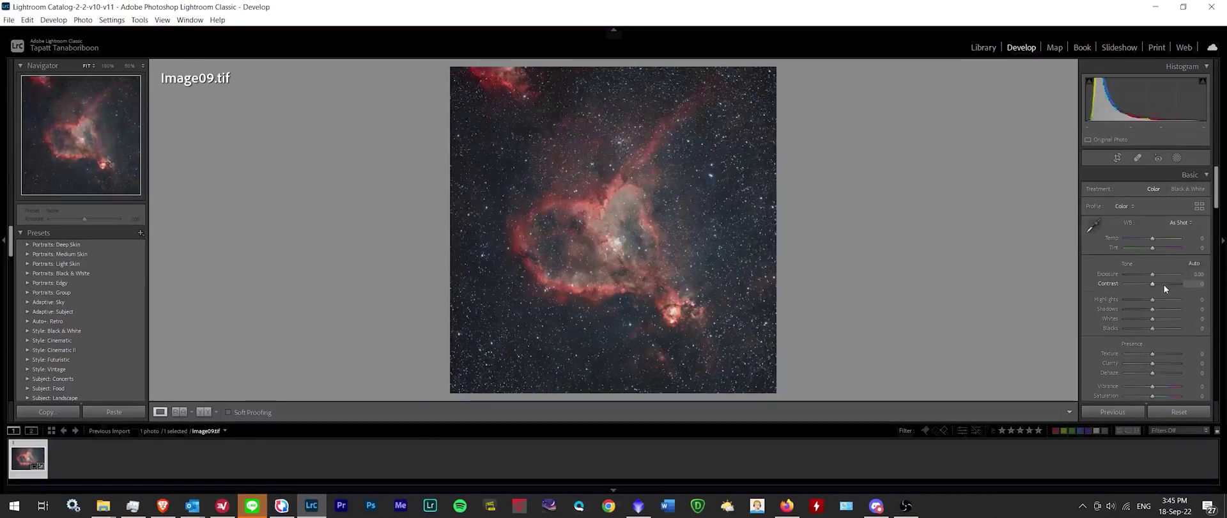
{"action": "key", "text": "ctrl+z"}
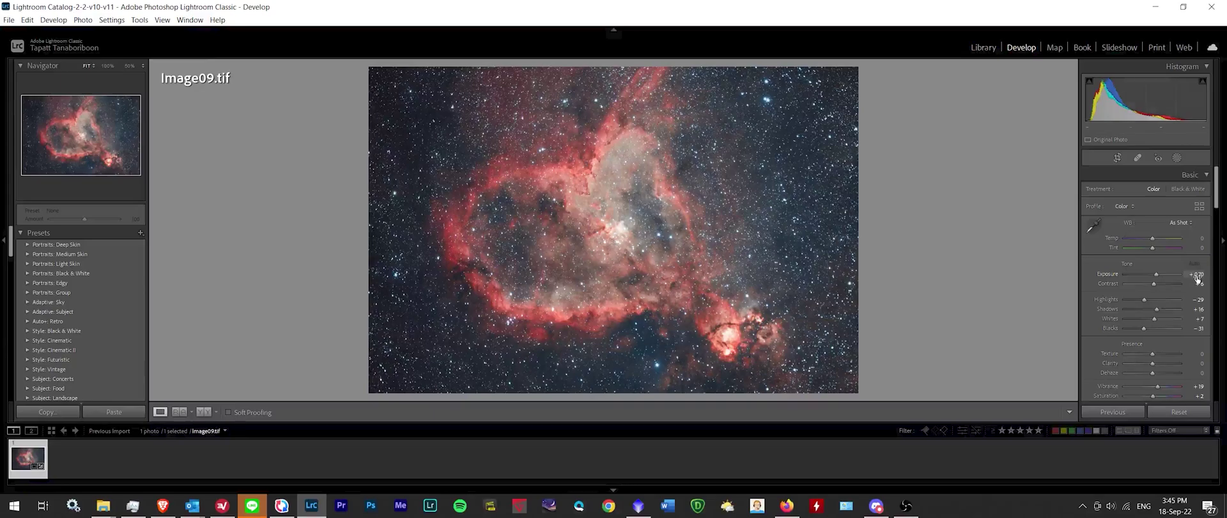
{"action": "key", "text": "ctrl+shift+r"}
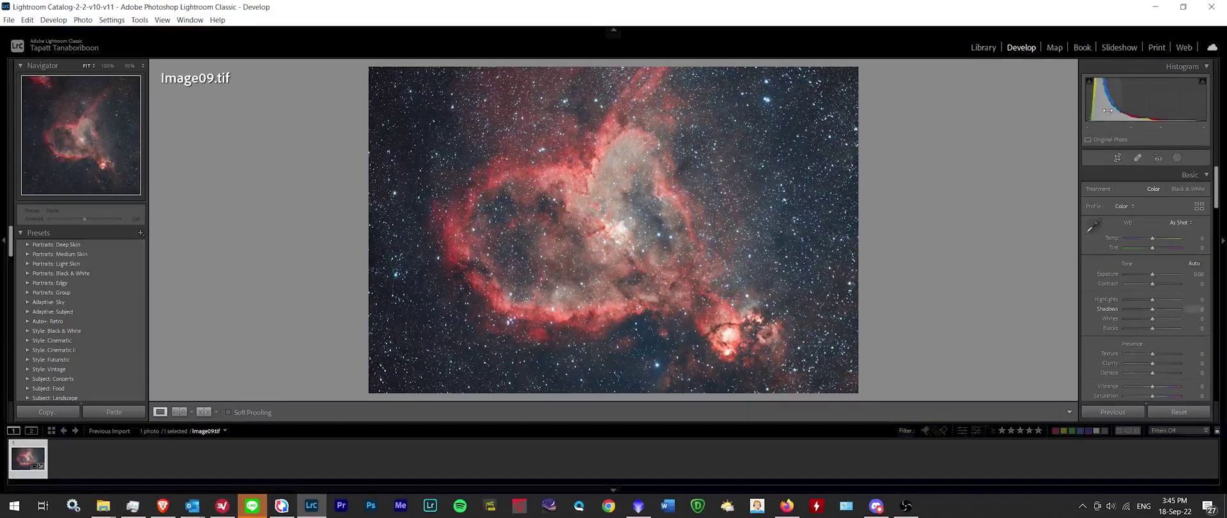
Step: Re-crop the original photo at 2 x 3 with a slight rotation and repositioned nebula
{"action": "left_click", "coordinate": [1116, 157]}
{"action": "left_click", "coordinate": [1178, 191]}
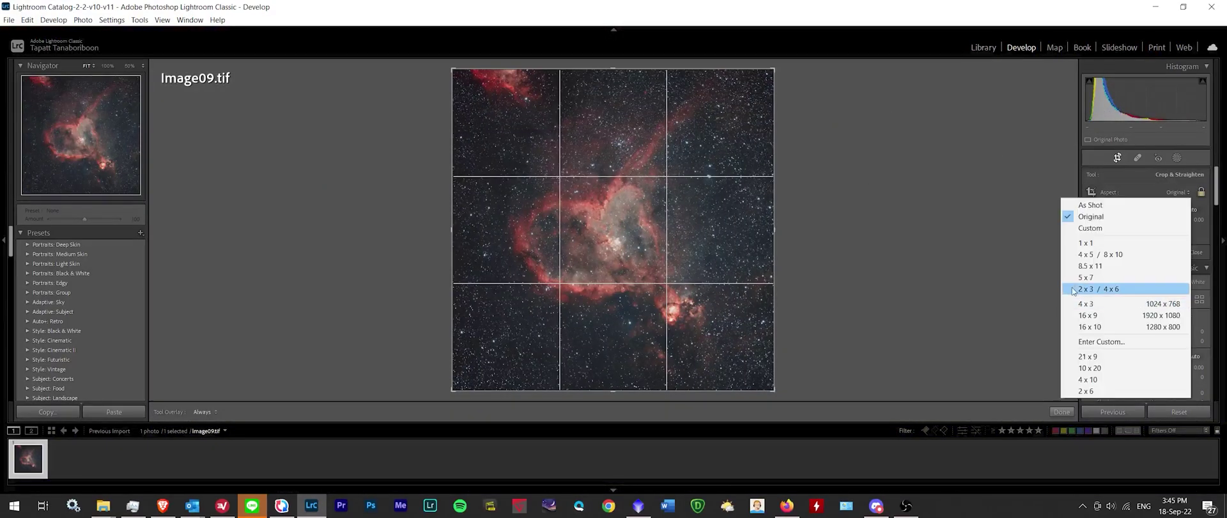
{"action": "left_click", "coordinate": [1099, 235]}
{"action": "mouse_move", "coordinate": [753, 142]}
{"action": "left_mouse_down"}
{"action": "mouse_move", "coordinate": [807, 119]}
{"action": "mouse_move", "coordinate": [793, 113]}
{"action": "left_mouse_up"}
{"action": "left_click", "coordinate": [1062, 411]}
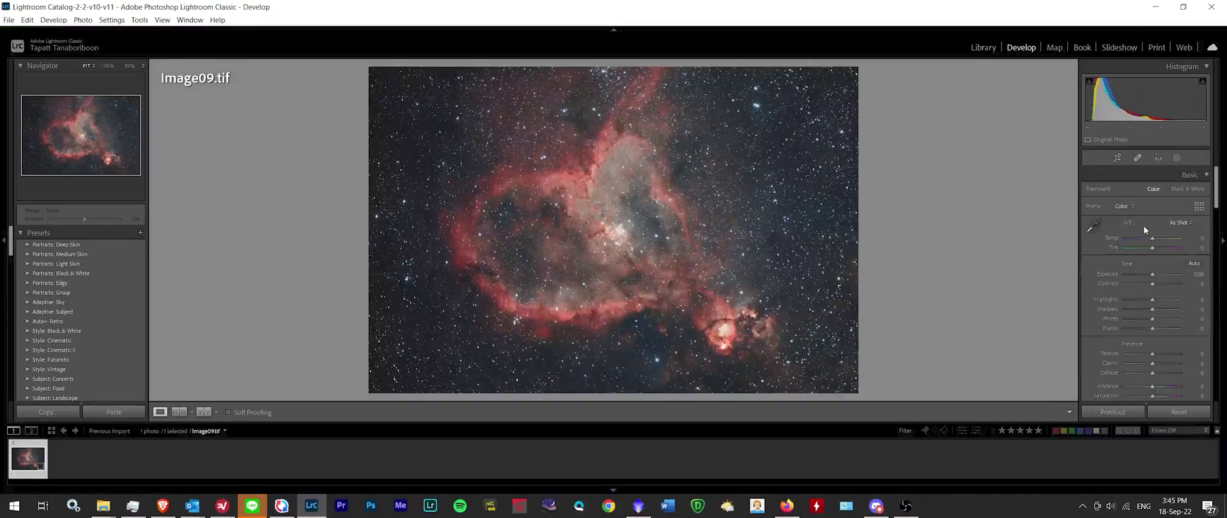
{"action": "left_click", "coordinate": [1117, 158]}
{"action": "left_click_drag", "start_coordinate": [626, 230], "coordinate": [647, 243]}
{"action": "left_click", "coordinate": [1062, 412]}
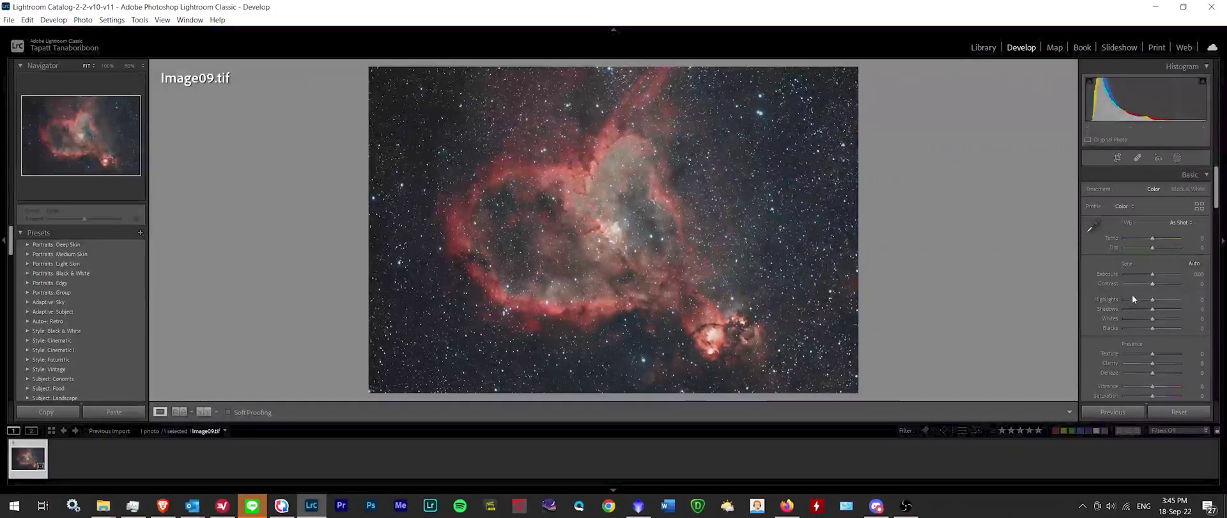
Step: Apply Auto tone, pull highlights, boost contrast, and set Temp to +2
{"action": "key", "text": "ctrl+u"}
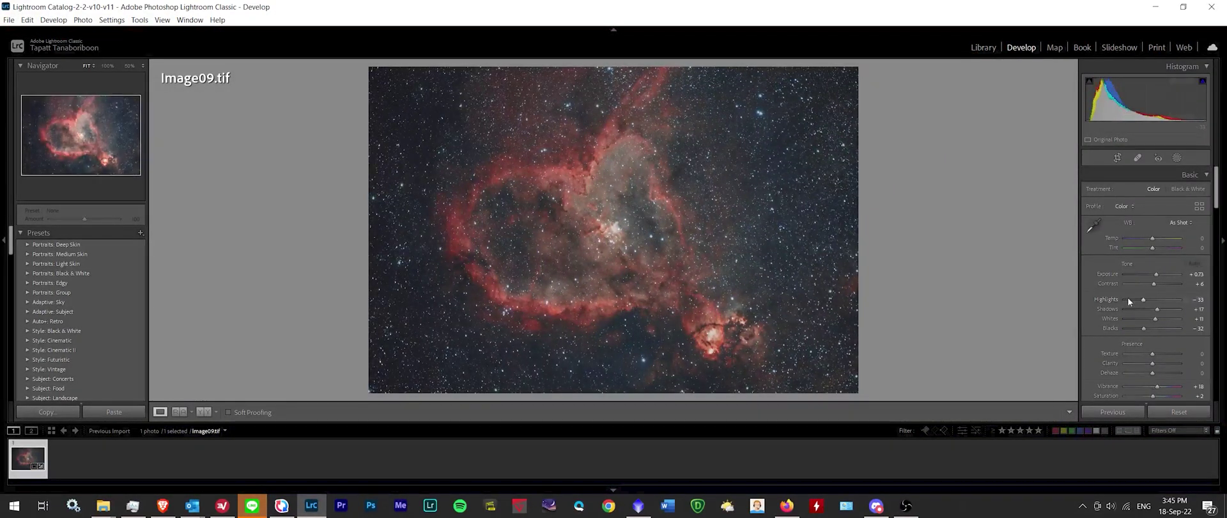
{"action": "mouse_move", "coordinate": [1143, 299]}
{"action": "left_mouse_down"}
{"action": "mouse_move", "coordinate": [1129, 299]}
{"action": "mouse_move", "coordinate": [1167, 283]}
{"action": "left_mouse_up"}
{"action": "left_click_drag", "start_coordinate": [1152, 237], "coordinate": [1155, 239]}
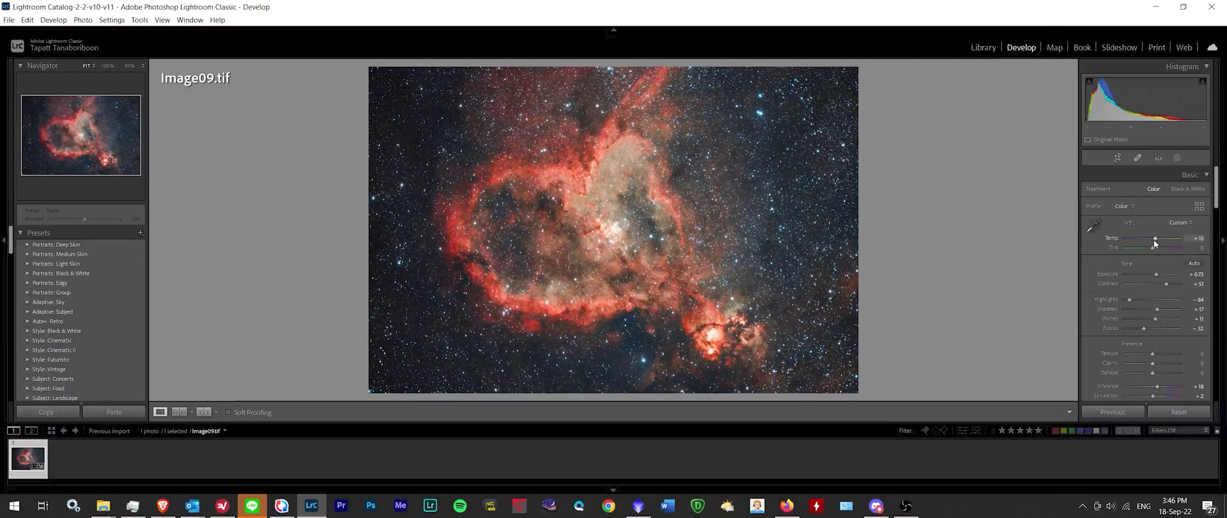
{"action": "left_click", "coordinate": [1154, 239]}
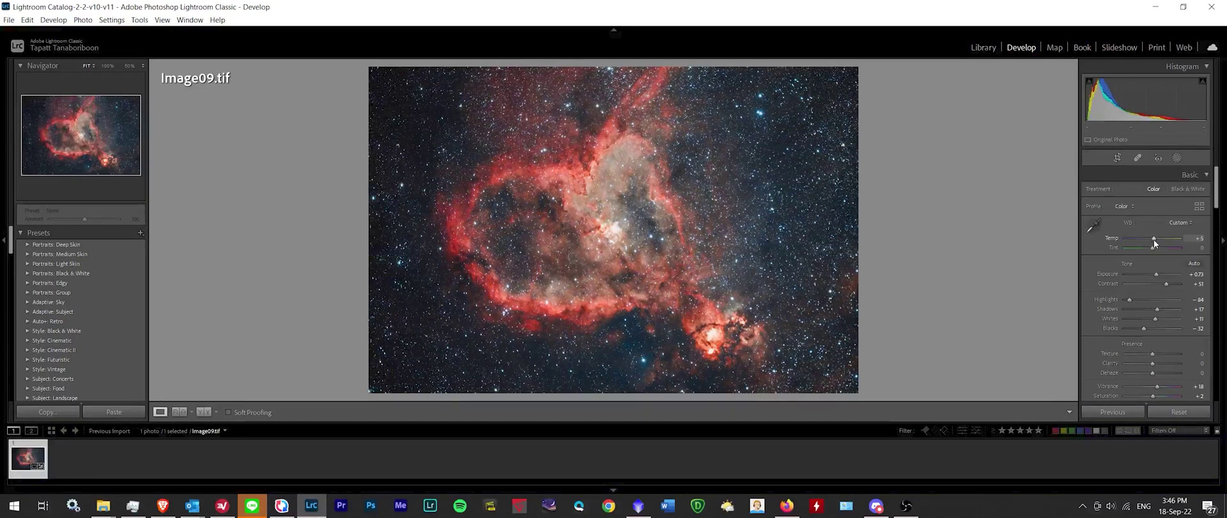
{"action": "left_click", "coordinate": [1193, 236]}
{"action": "key", "text": "Return"}
Step: Lift the shadows, slightly reduce Dehaze and adjust Clarity
{"action": "mouse_move", "coordinate": [1155, 310]}
{"action": "left_mouse_down"}
{"action": "mouse_move", "coordinate": [1174, 316]}
{"action": "mouse_move", "coordinate": [1140, 314]}
{"action": "mouse_move", "coordinate": [1157, 331]}
{"action": "mouse_move", "coordinate": [1137, 332]}
{"action": "mouse_move", "coordinate": [1168, 333]}
{"action": "mouse_move", "coordinate": [1099, 344]}
{"action": "left_mouse_up"}
{"action": "scroll", "coordinate": [1099, 343], "scroll_direction": "down", "scroll_amount": 1}
{"action": "left_click_drag", "start_coordinate": [1151, 308], "coordinate": [1155, 290]}
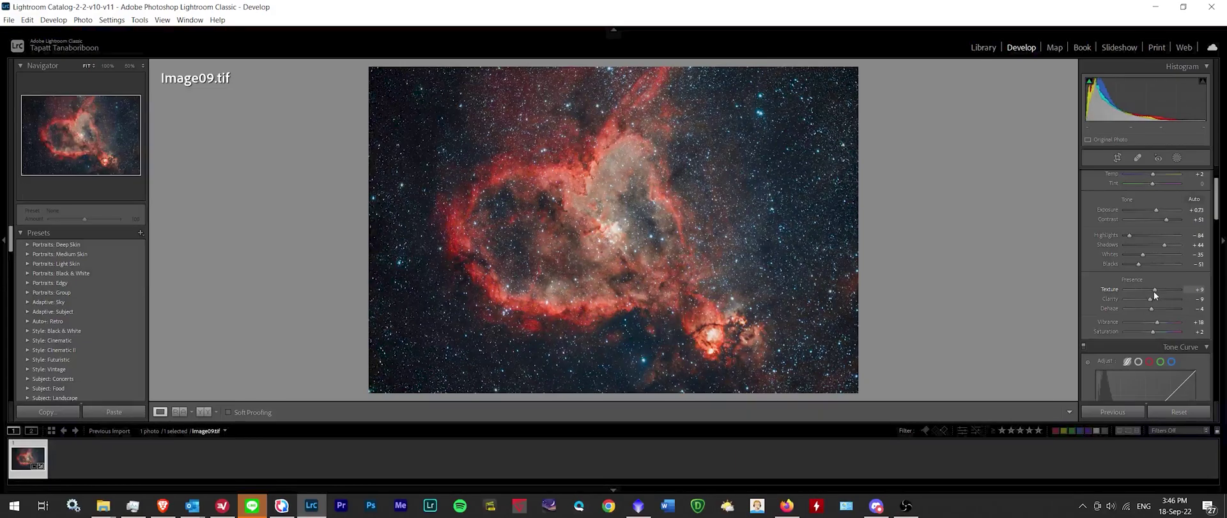
Step: Raise the Lights and Shadows regions on the Tone Curve
{"action": "scroll", "coordinate": [1167, 281], "scroll_direction": "down", "scroll_amount": 3}
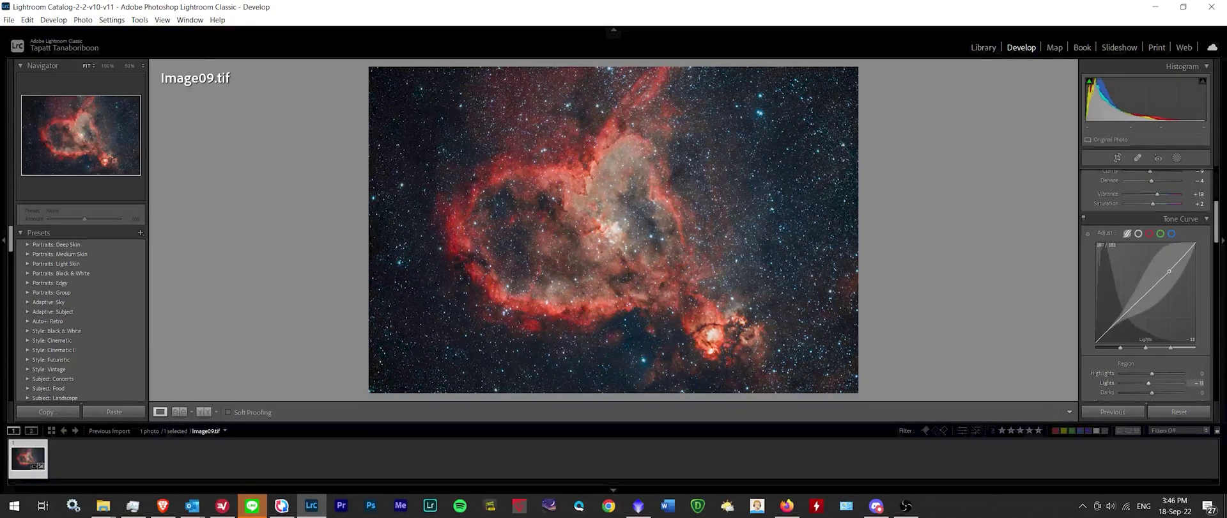
{"action": "left_click_drag", "start_coordinate": [1168, 267], "coordinate": [1168, 259]}
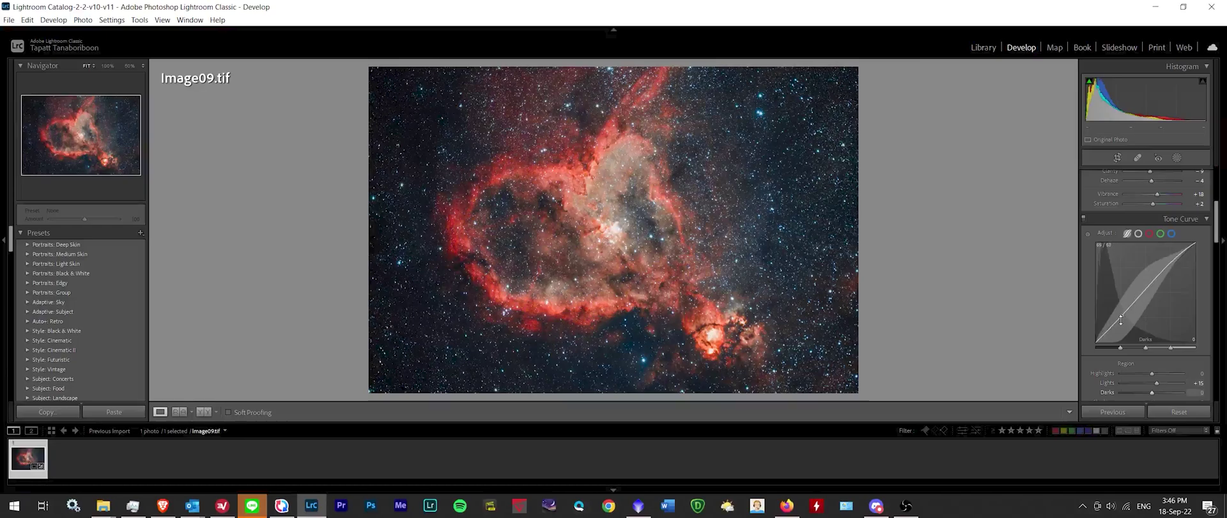
{"action": "left_click_drag", "start_coordinate": [1120, 319], "coordinate": [1120, 315]}
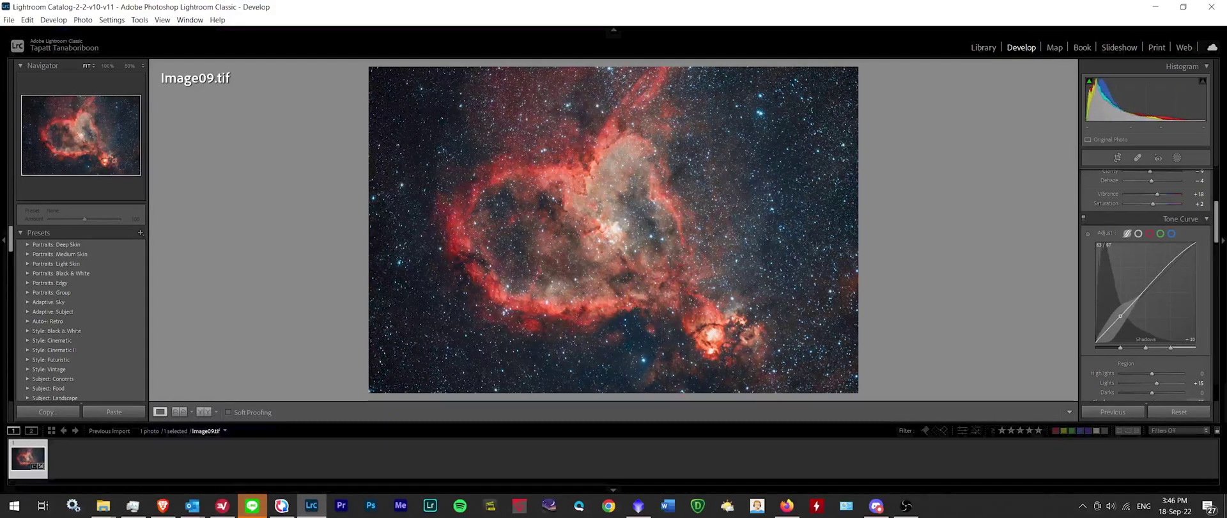
Step: Set luminance noise reduction to 45 and check the result at 100% zoom
{"action": "scroll", "coordinate": [1091, 369], "scroll_direction": "down", "scroll_amount": 6}
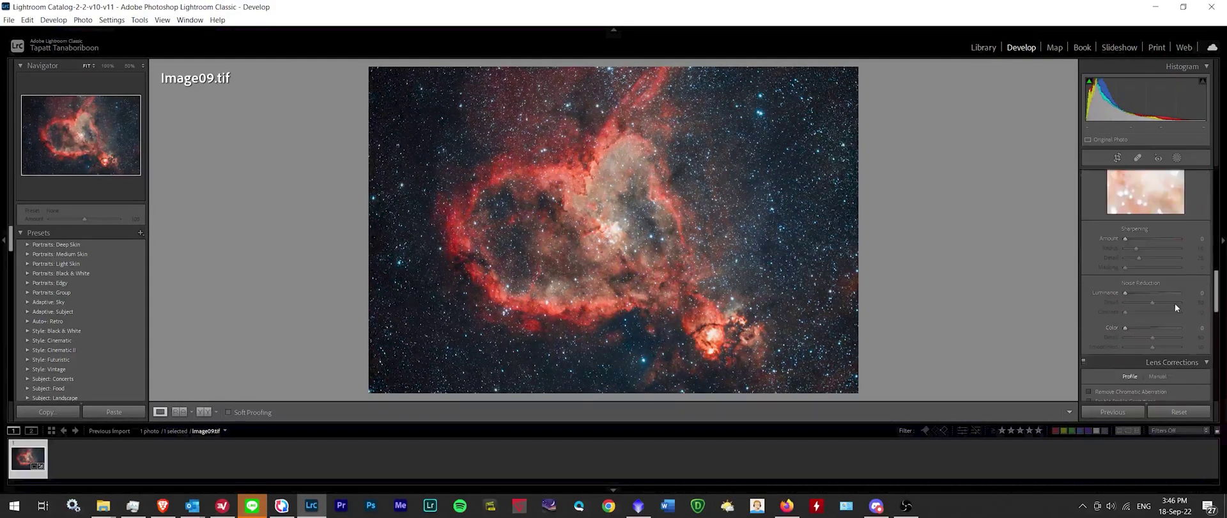
{"action": "left_click", "coordinate": [1191, 293]}
{"action": "type", "text": "45"}
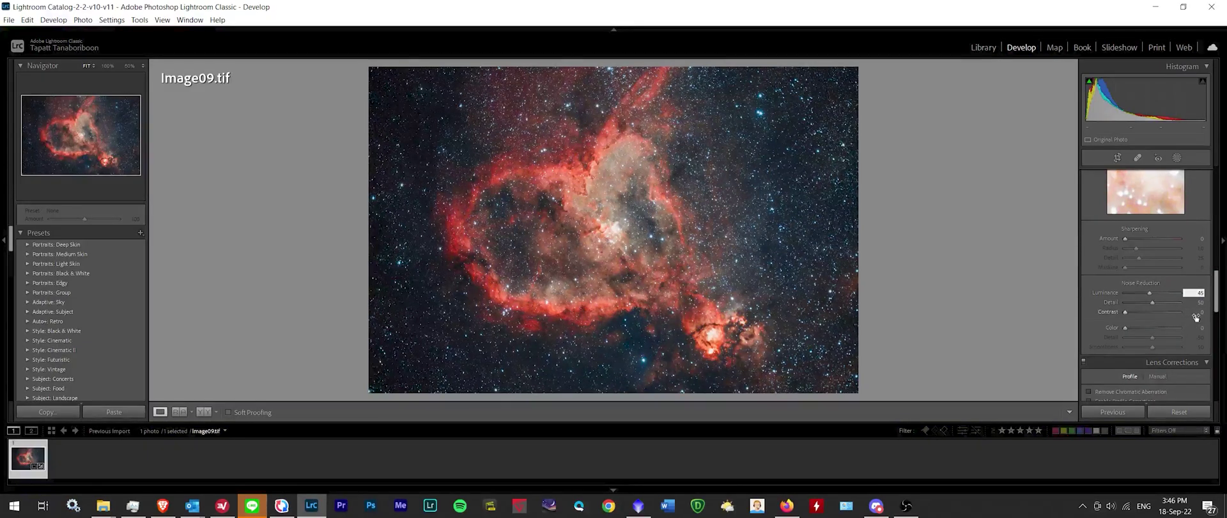
{"action": "left_click", "coordinate": [1193, 312]}
{"action": "type", "text": "25"}
{"action": "left_click", "coordinate": [915, 249]}
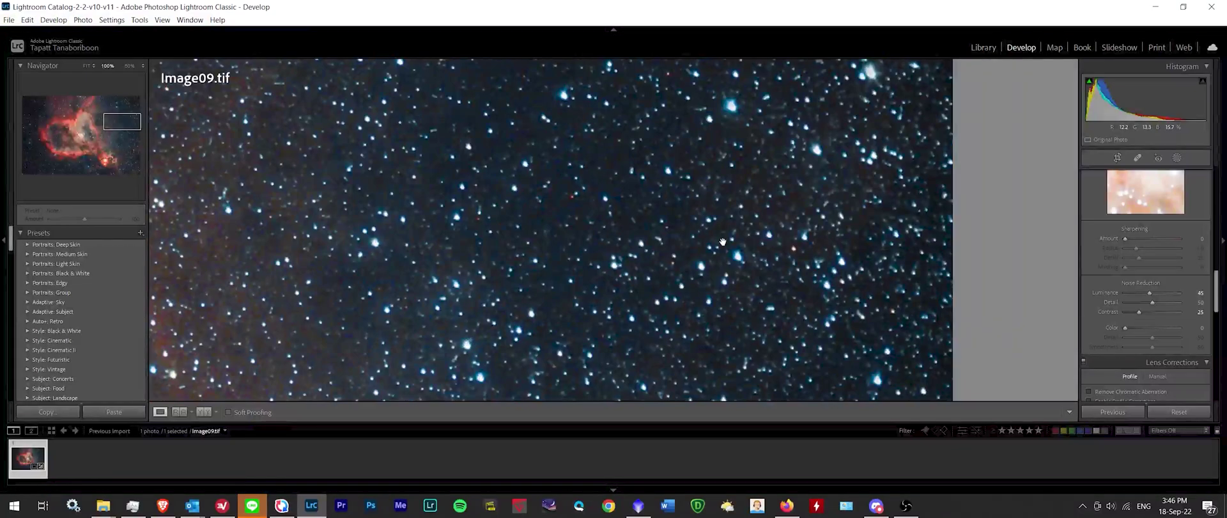
{"action": "left_click", "coordinate": [542, 237]}
{"action": "left_click", "coordinate": [543, 237]}
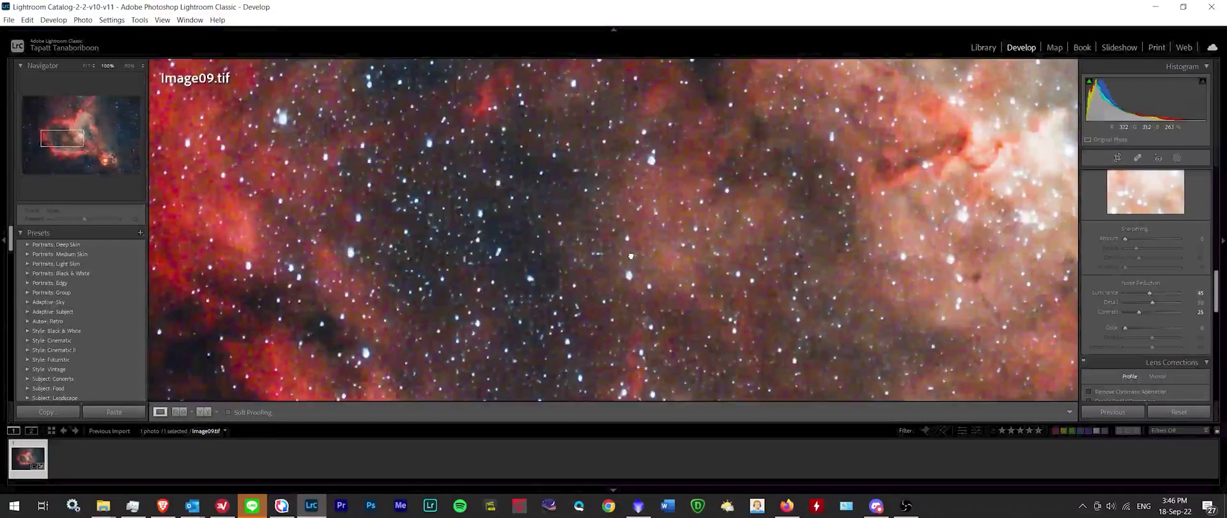
{"action": "left_click", "coordinate": [649, 246]}
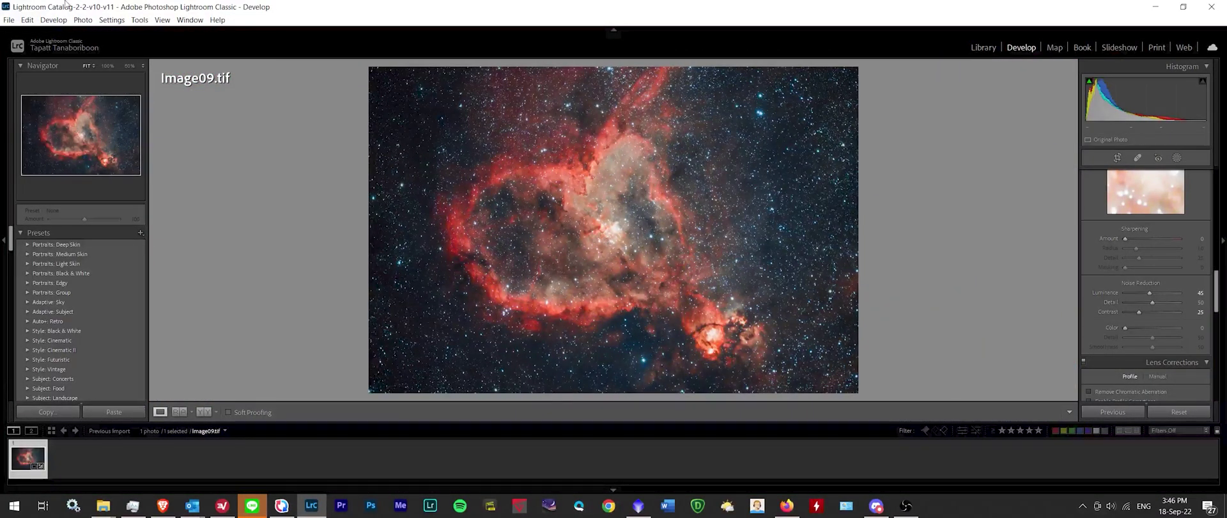
{"action": "left_click", "coordinate": [9, 20]}
Step: Export the watermarked photo, saving it under a unique name (AMG-09-2)
{"action": "left_click", "coordinate": [38, 161]}
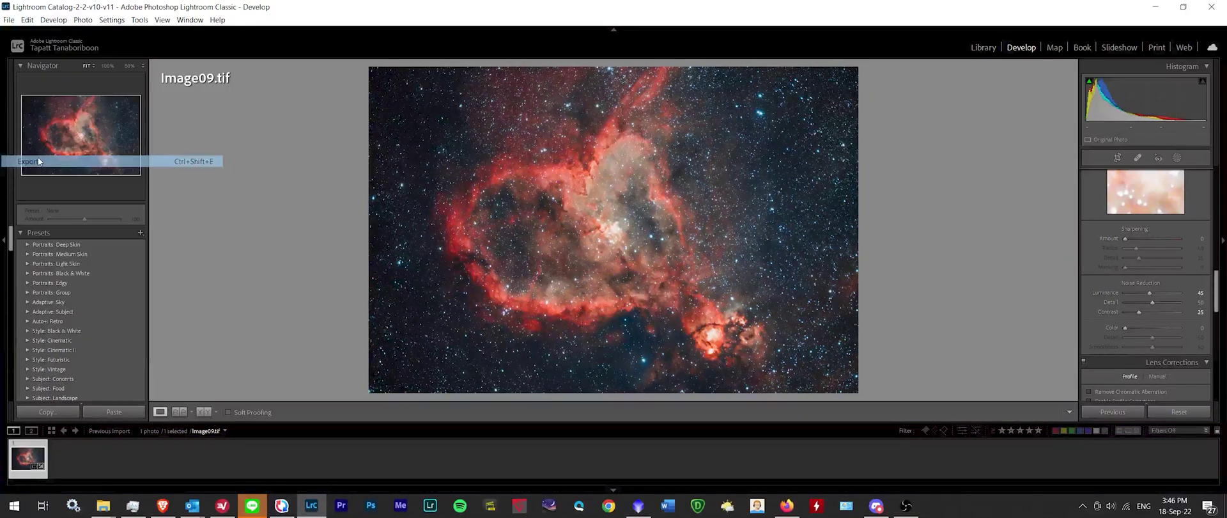
{"action": "left_click_drag", "start_coordinate": [902, 127], "coordinate": [908, 251]}
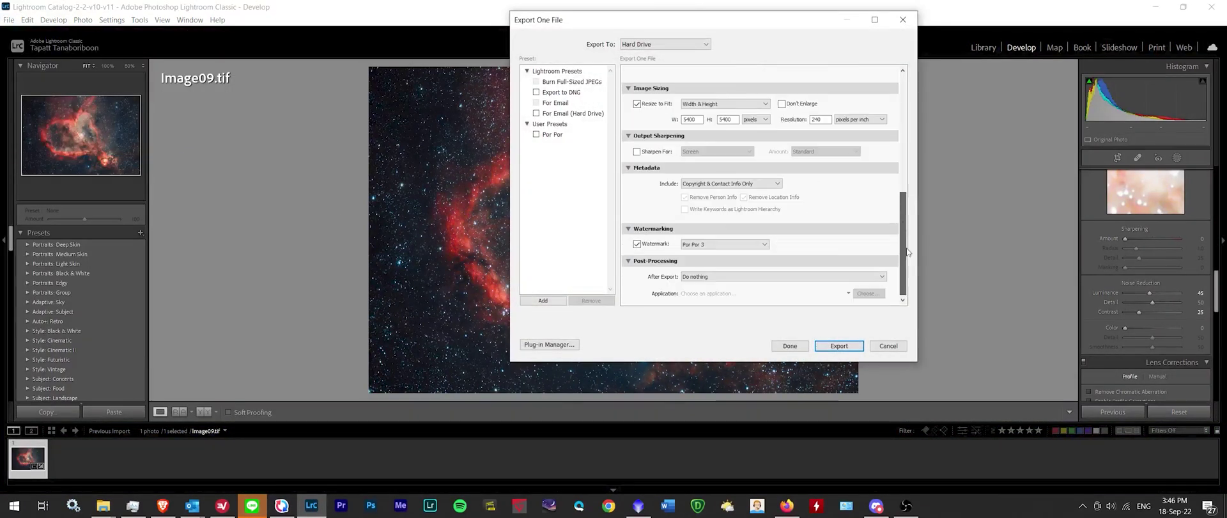
{"action": "left_click", "coordinate": [842, 349]}
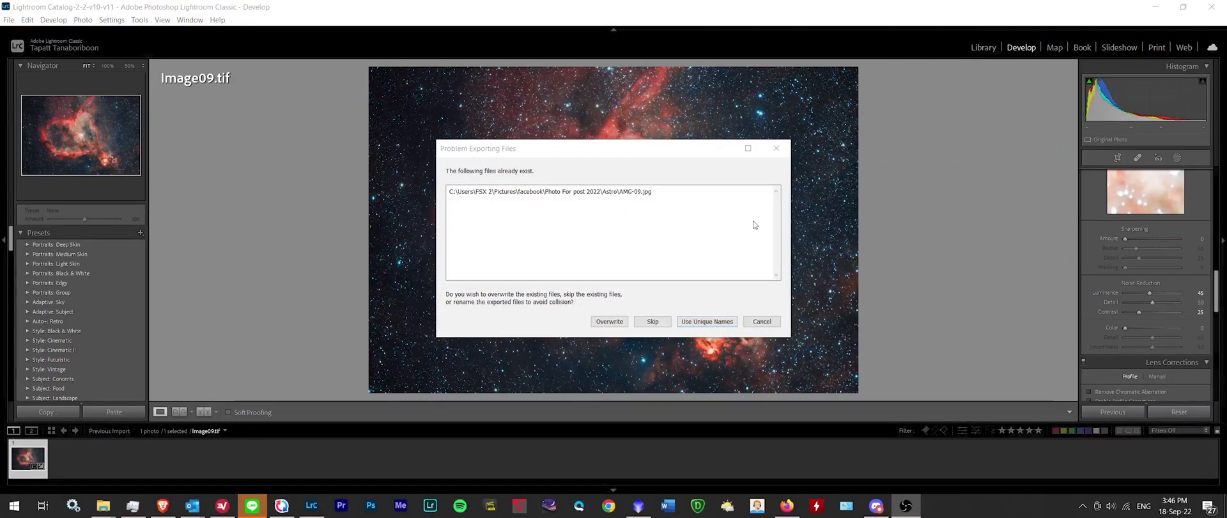
{"action": "left_click", "coordinate": [707, 321]}
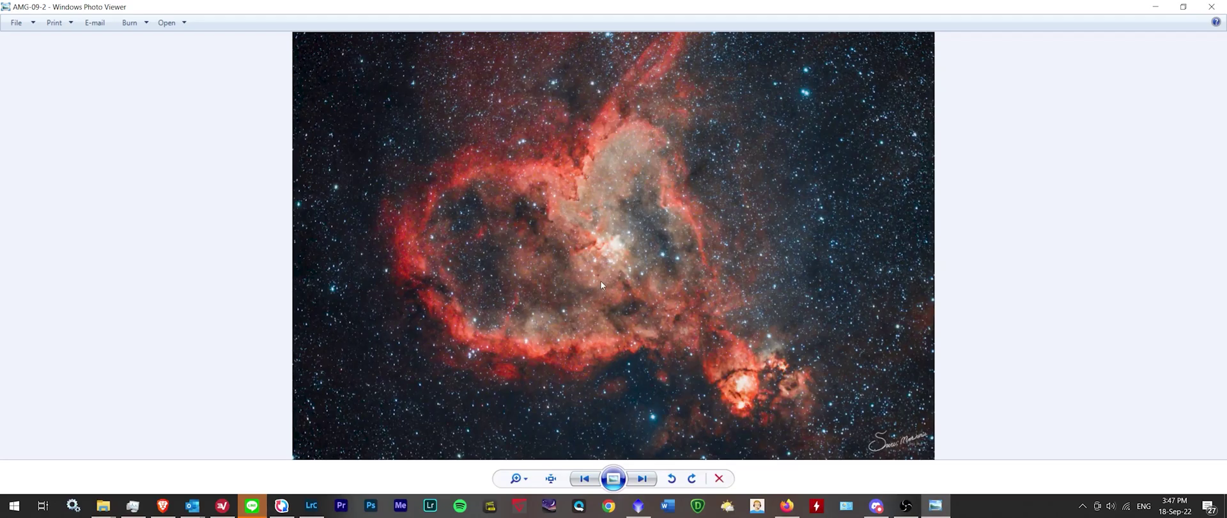
Step: Zoom in and back out on AMG-09-2 to inspect the watermarked nebula
{"action": "scroll", "coordinate": [593, 291], "scroll_direction": "up", "scroll_amount": 3}
{"action": "scroll", "coordinate": [600, 281], "scroll_direction": "down", "scroll_amount": 3}
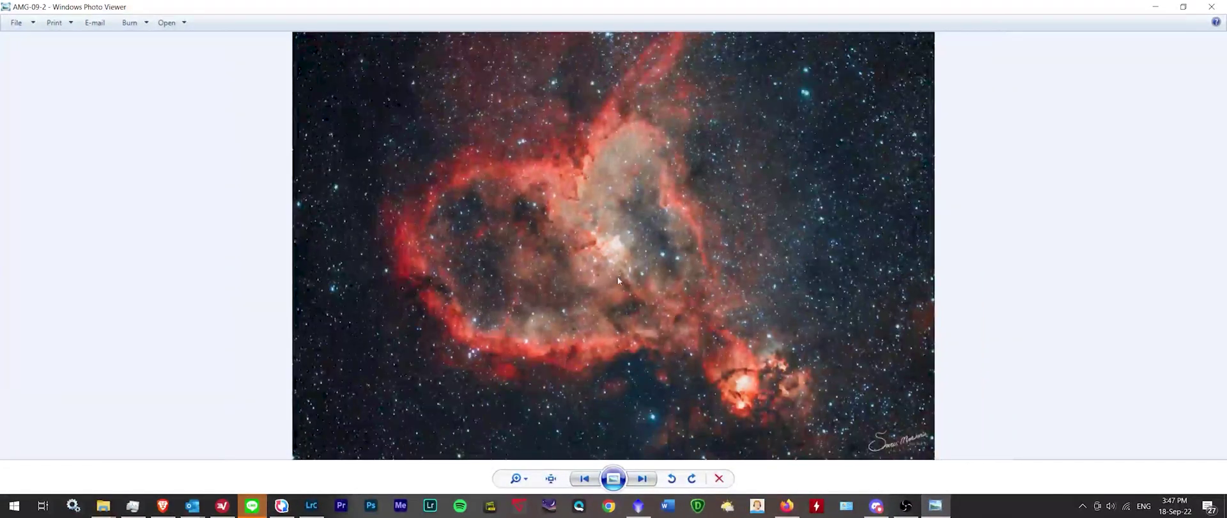